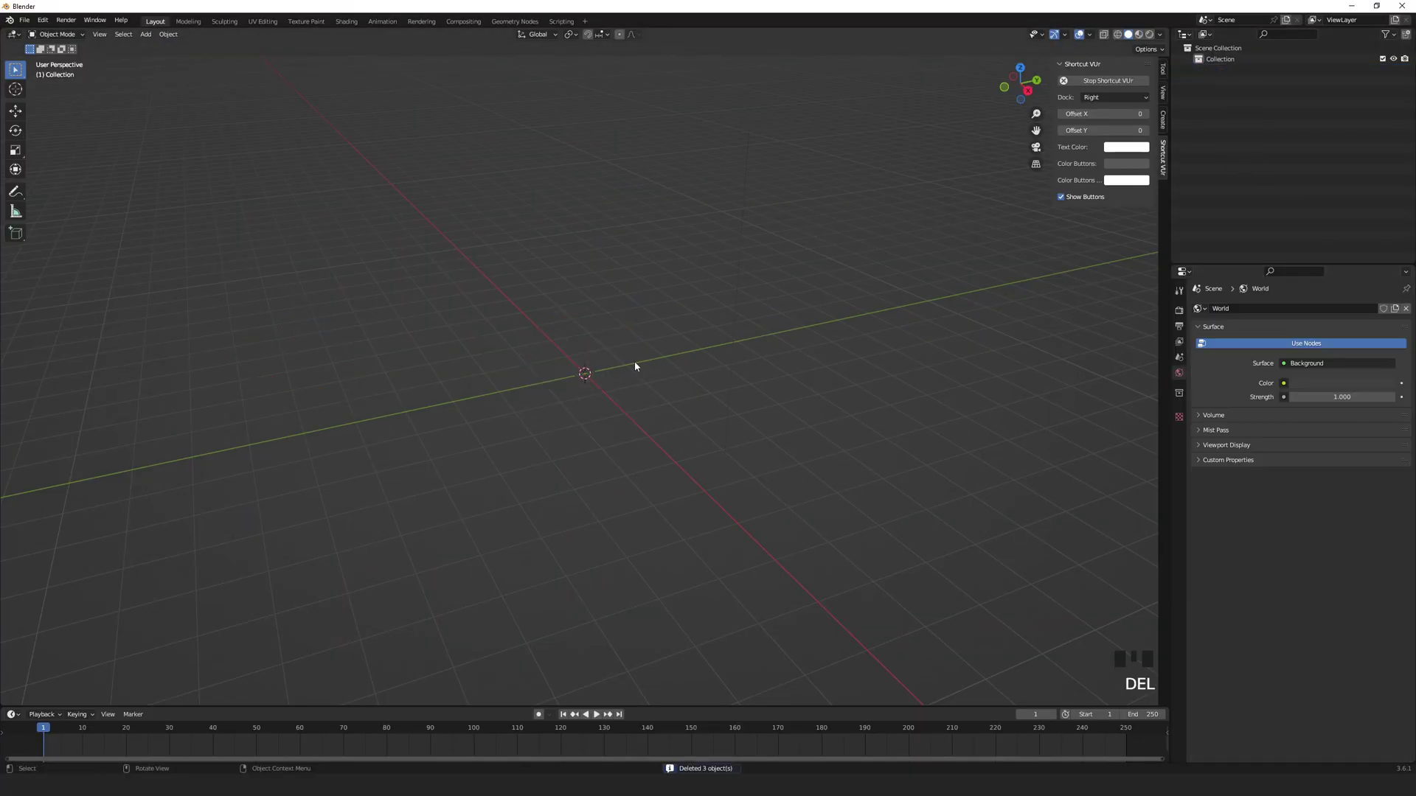
Add a plane and stand it upright with a 90° rotation about X, applied to the object
key(shift+a)
click(700, 367)
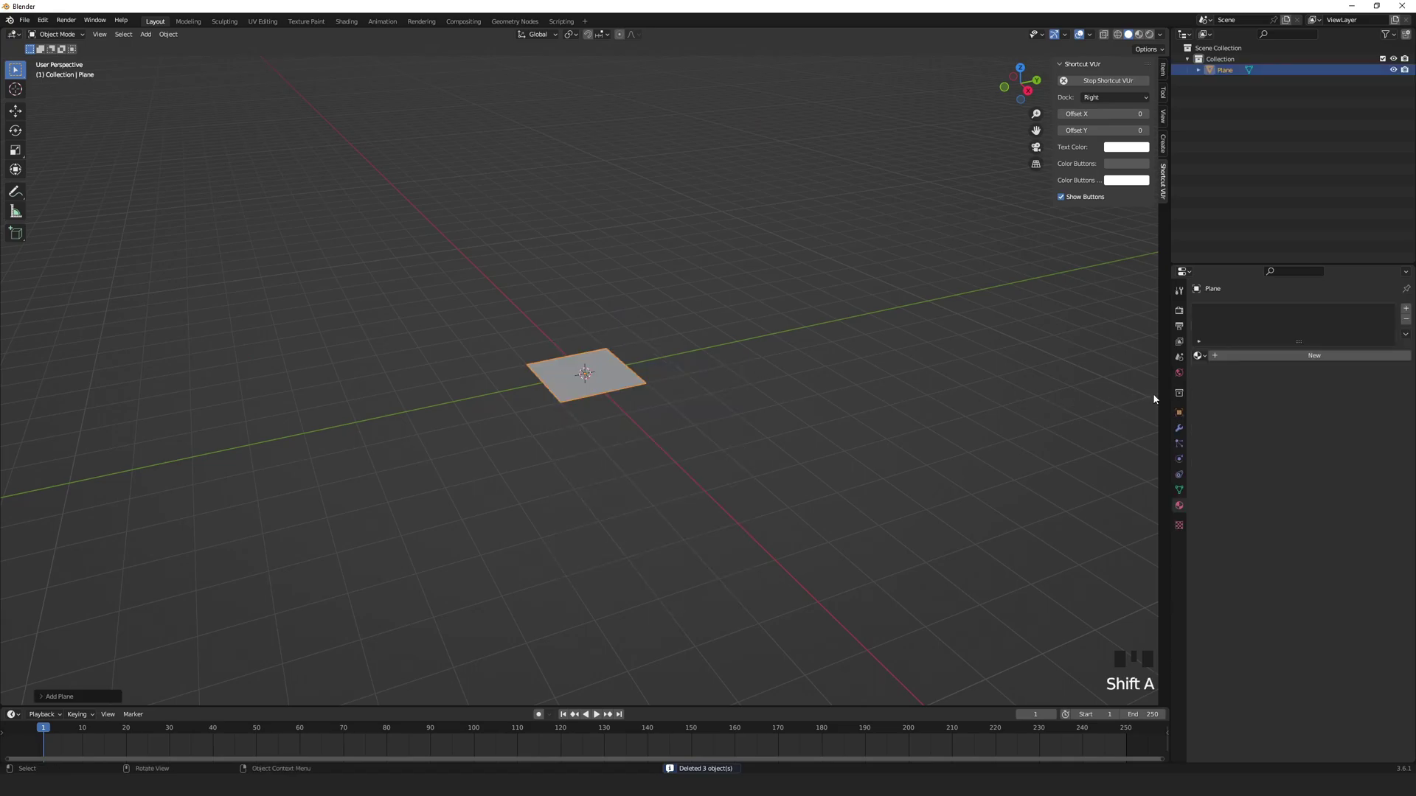
click(1179, 412)
double_click(1317, 378)
text(9)
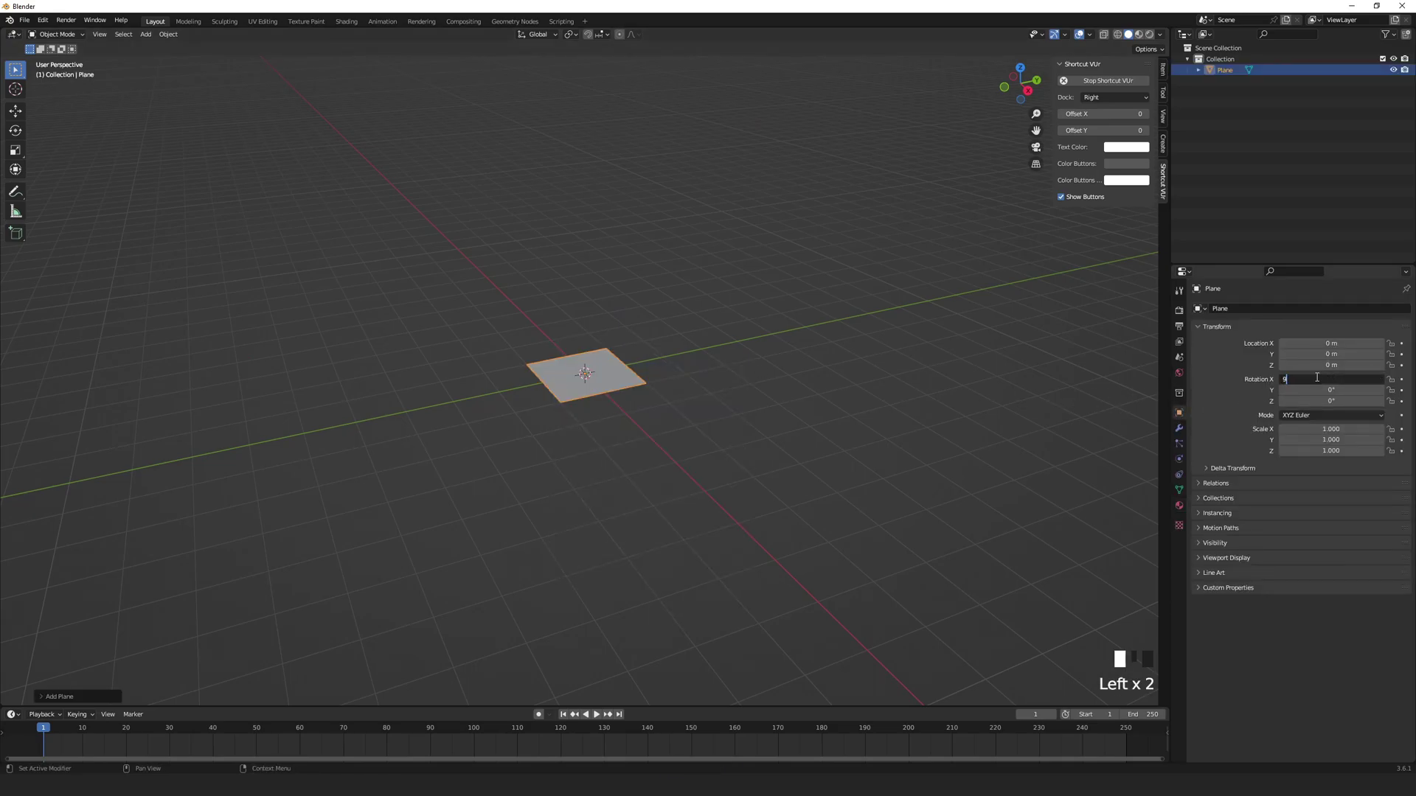
text(0)
key(Return)
key(ctrl+a)
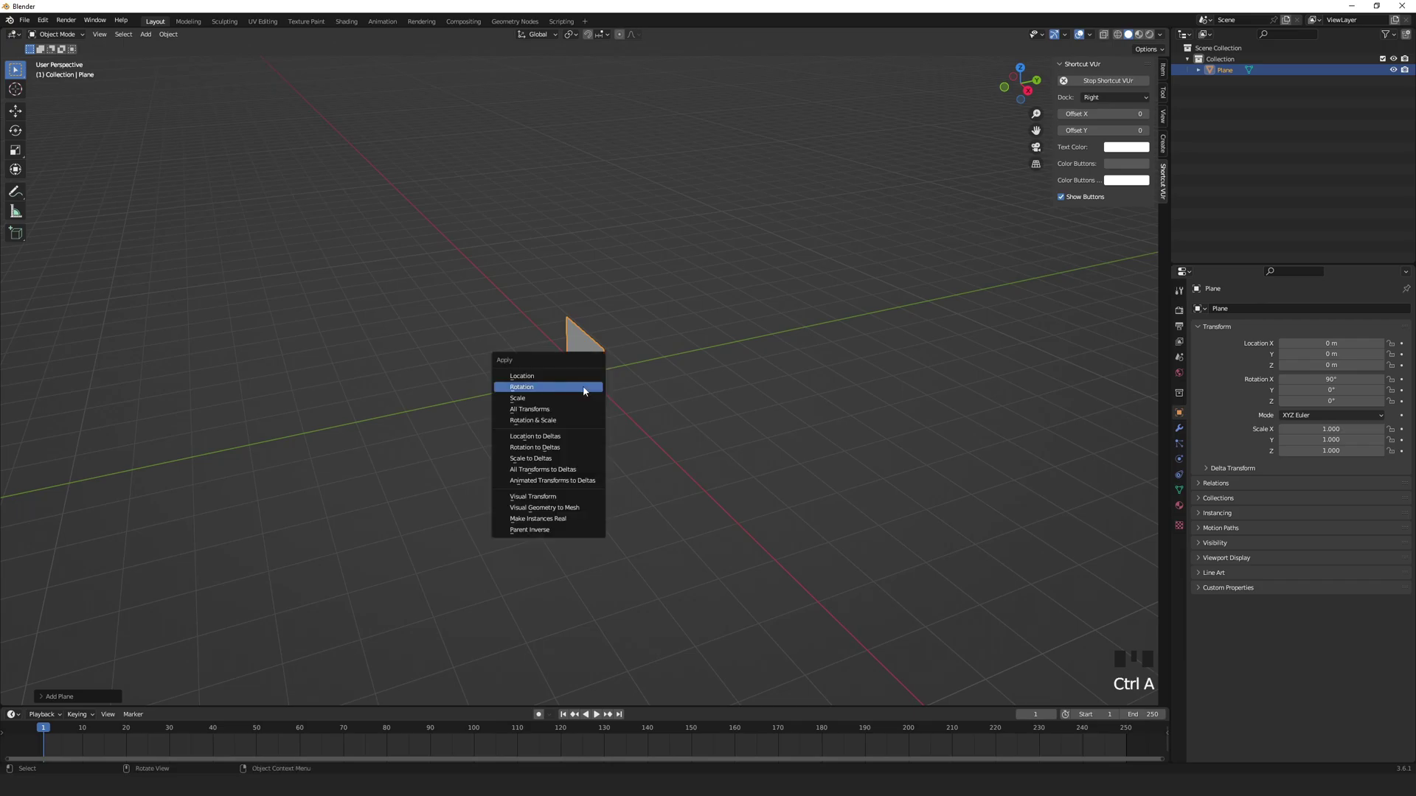
click(584, 388)
Unwrap the plane's UVs in Edit Mode and return to Object Mode
click(55, 34)
click(76, 65)
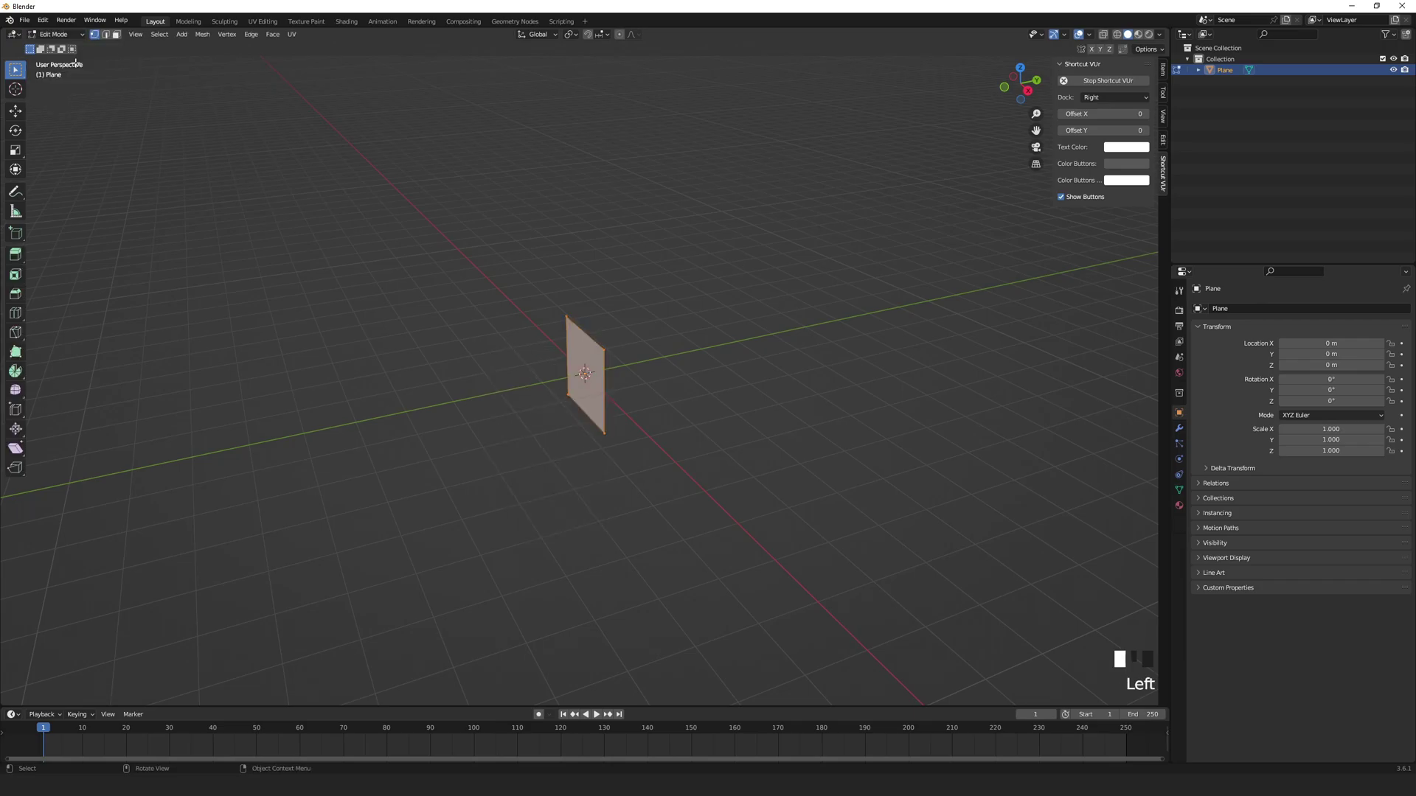
key(u)
click(524, 384)
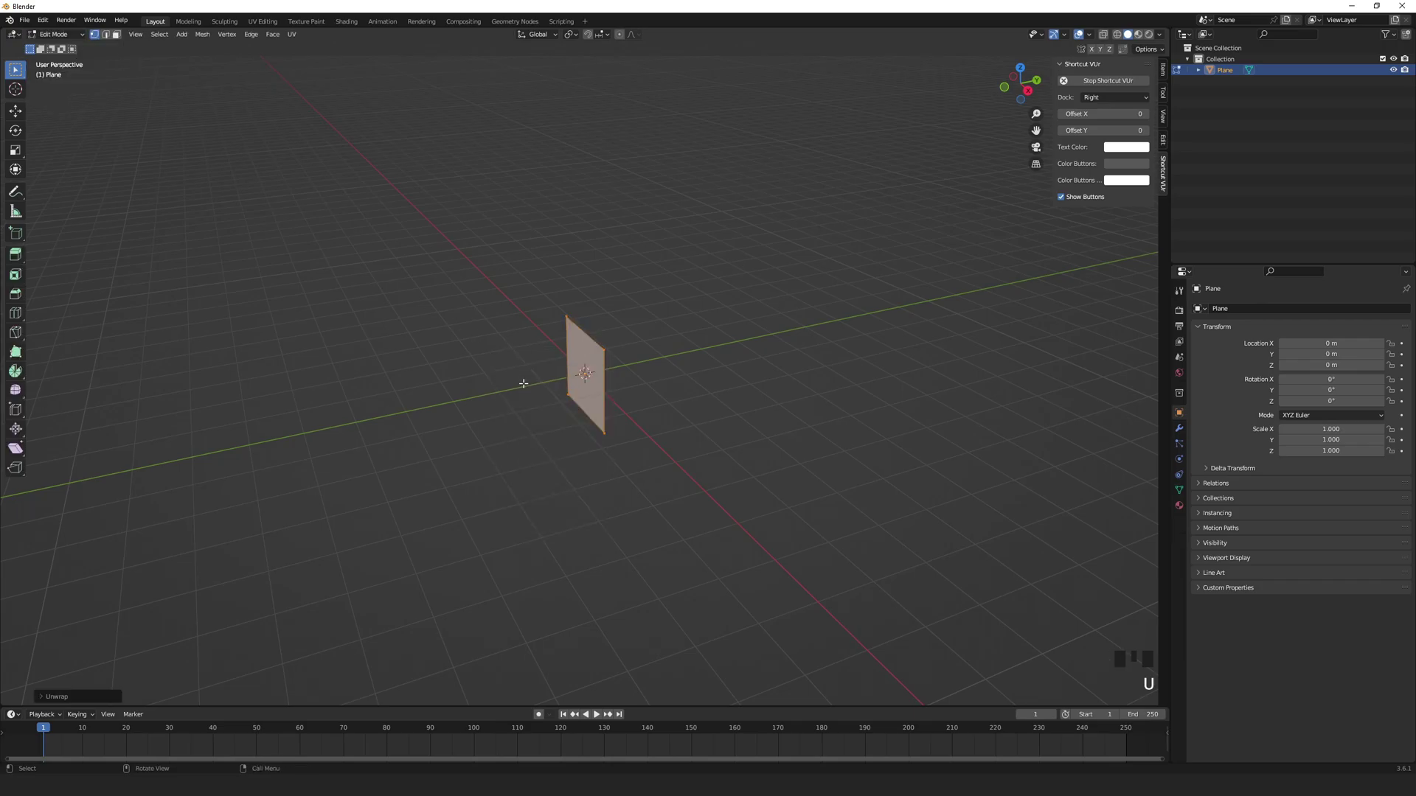
click(80, 37)
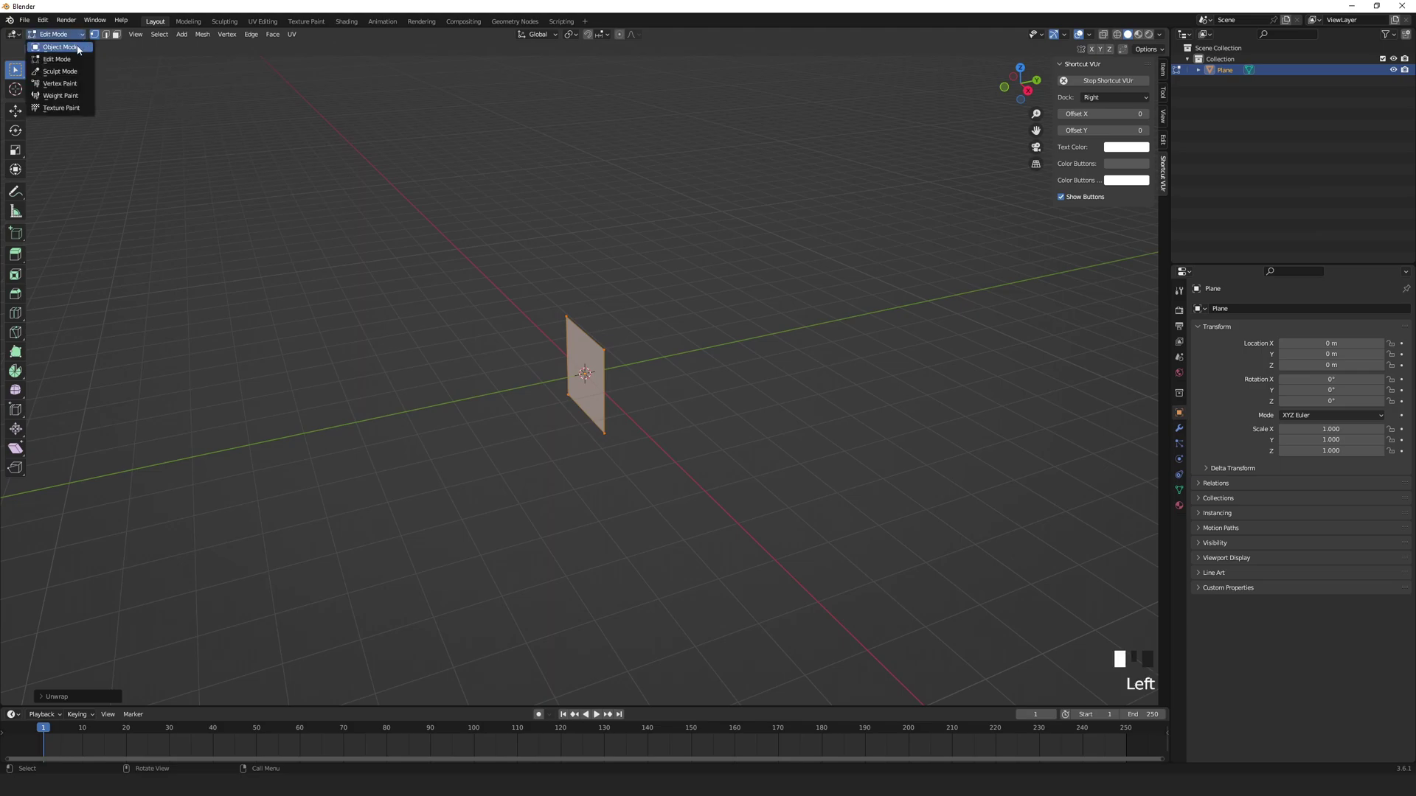
click(77, 48)
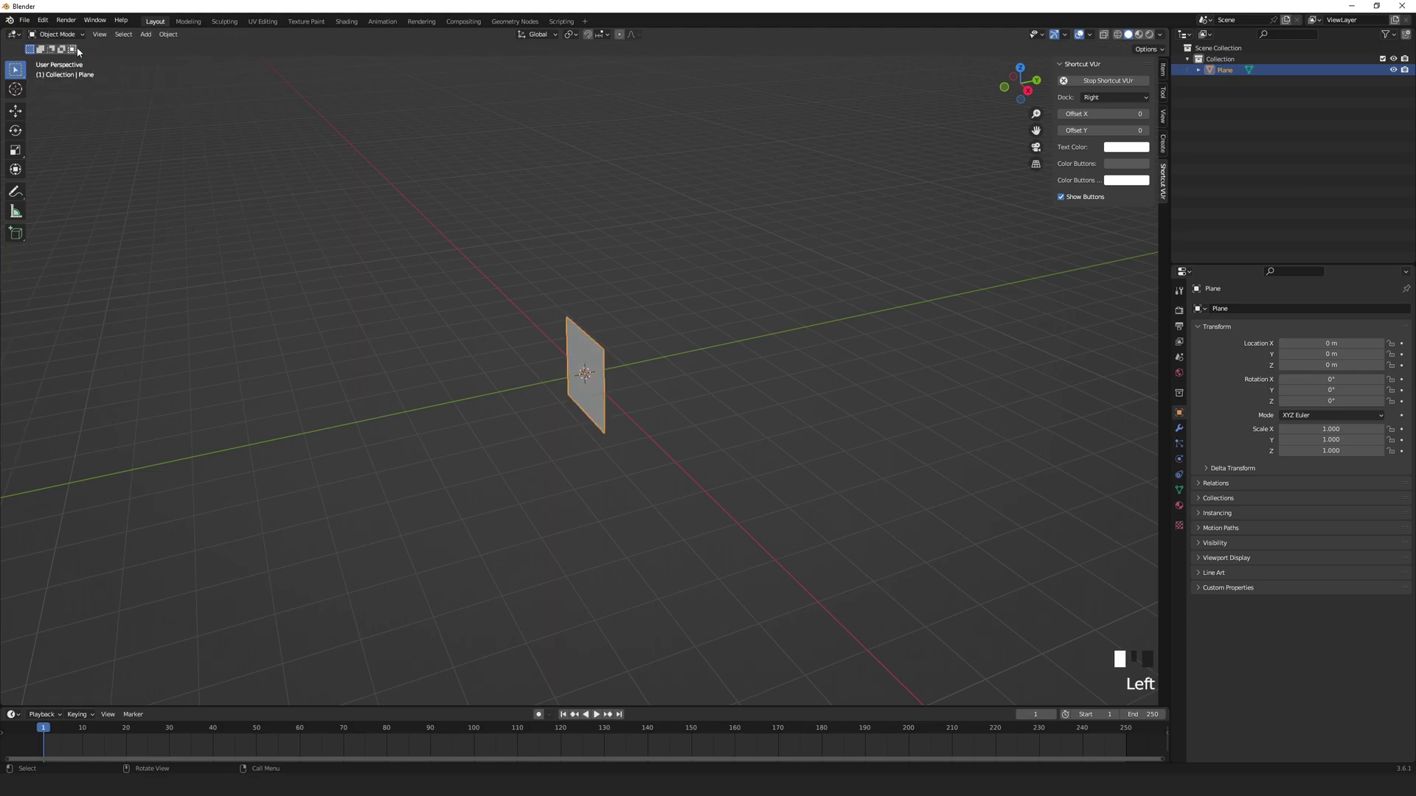
Create a new material on the plane and name it SteamMaterial
click(1179, 506)
click(1245, 356)
click(1254, 355)
text(S)
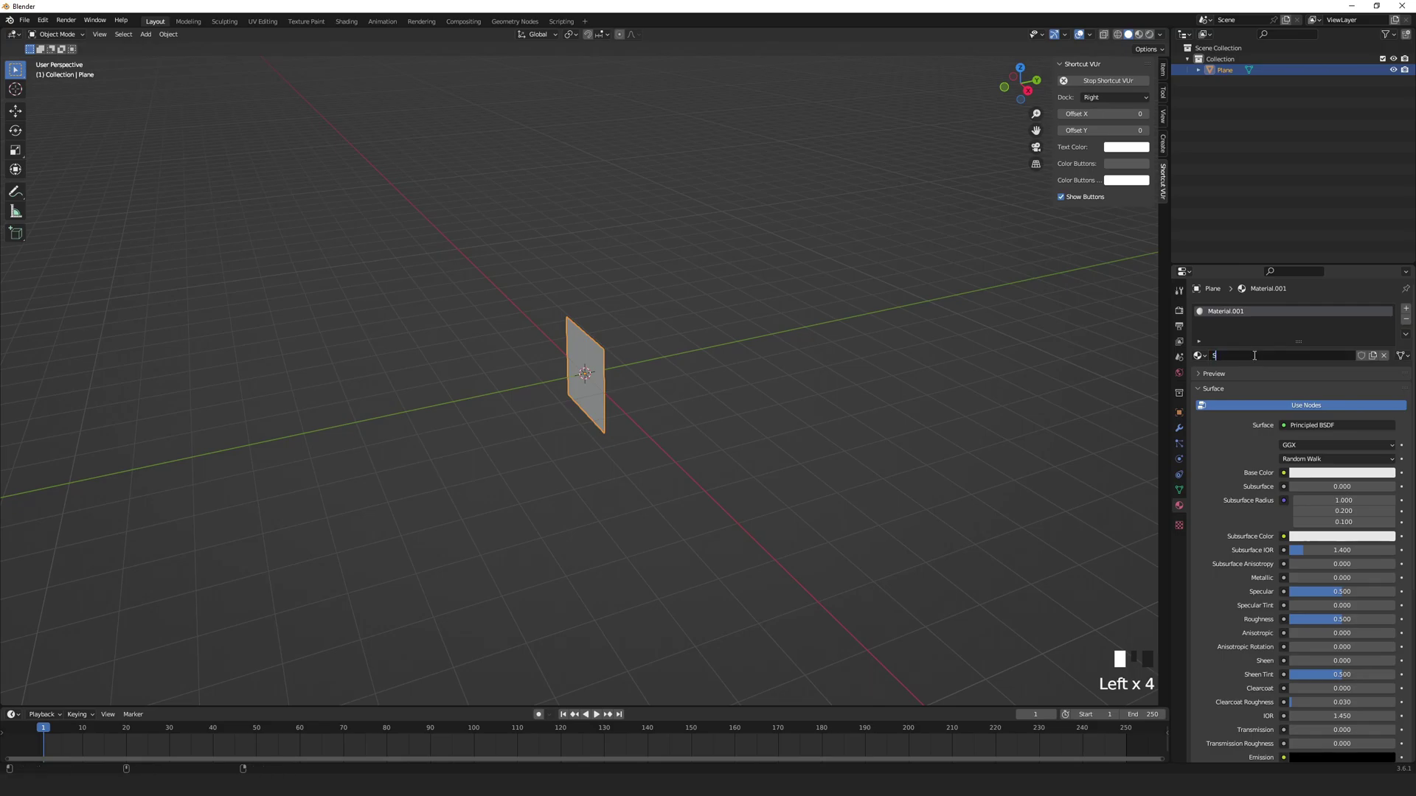
text(teamMaterial)
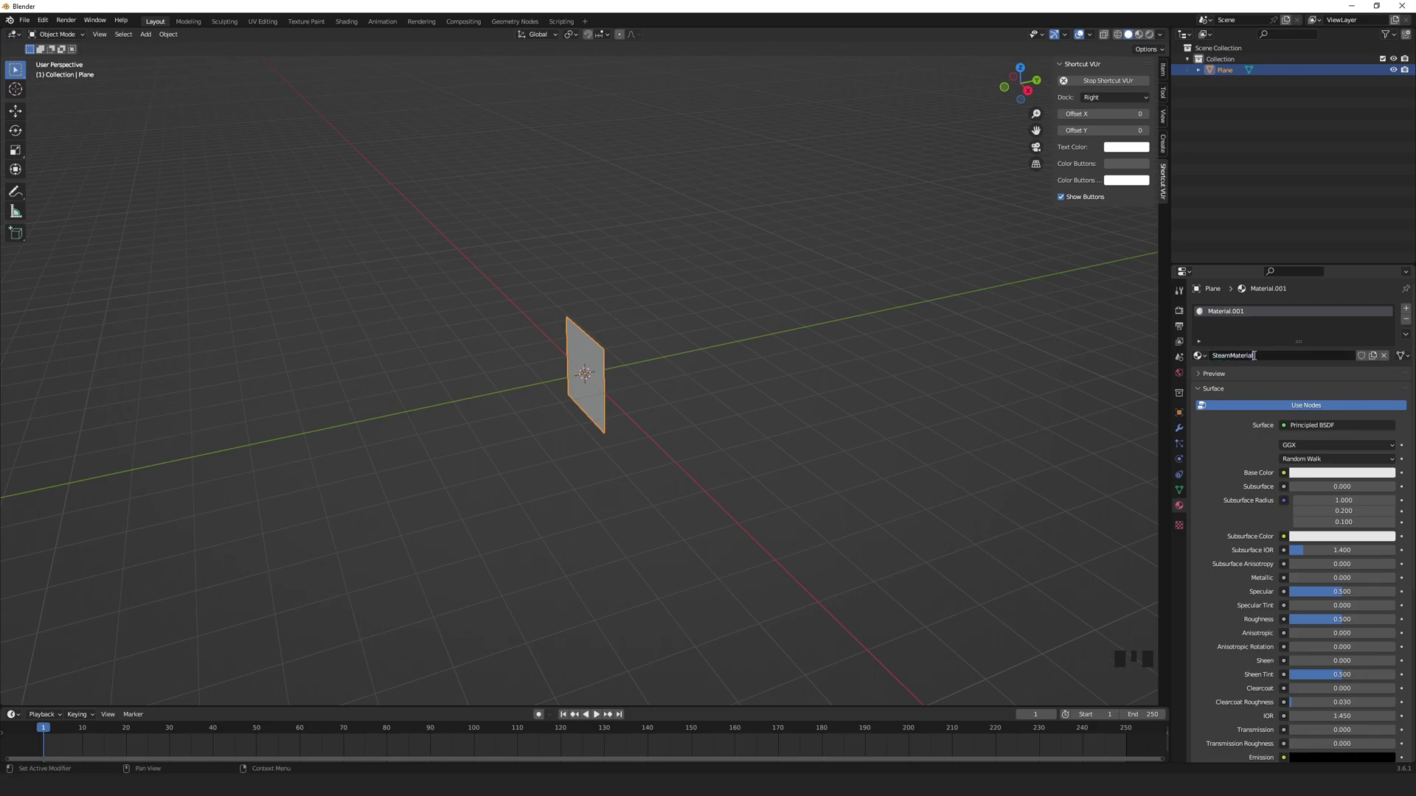
key(Return)
Set the material's blend mode to Alpha Blend
scroll(1281, 442, down, 9)
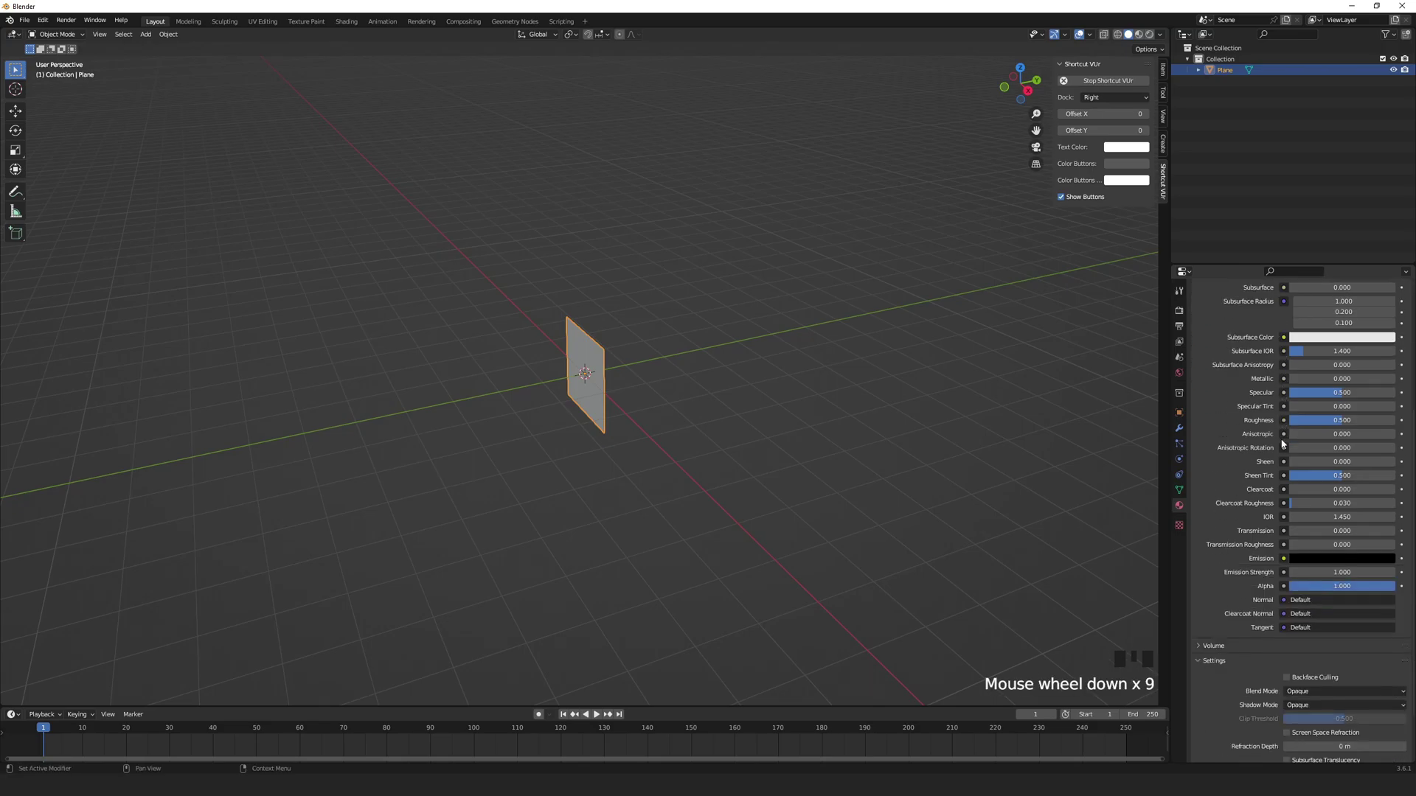
scroll(1305, 516, down, 5)
click(1372, 628)
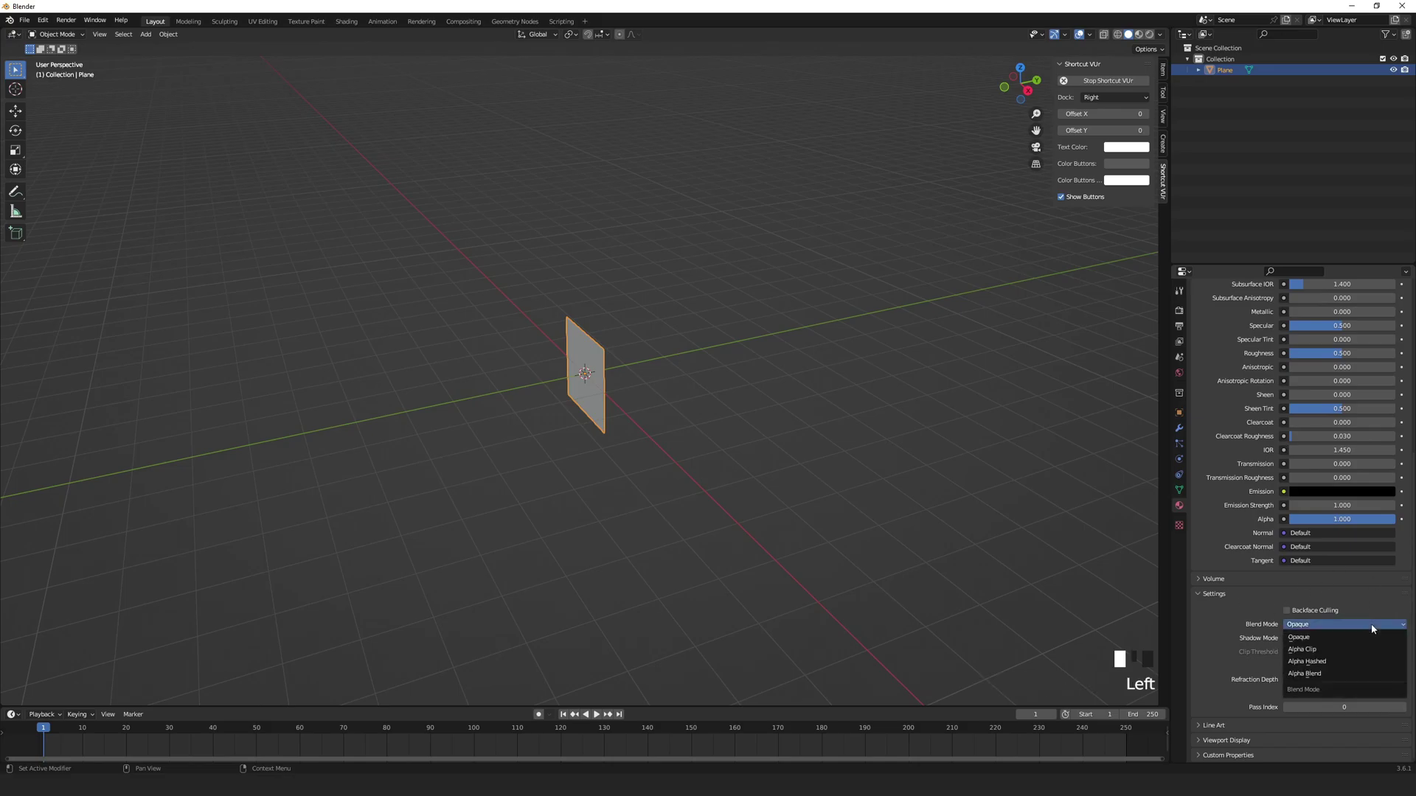
click(1358, 672)
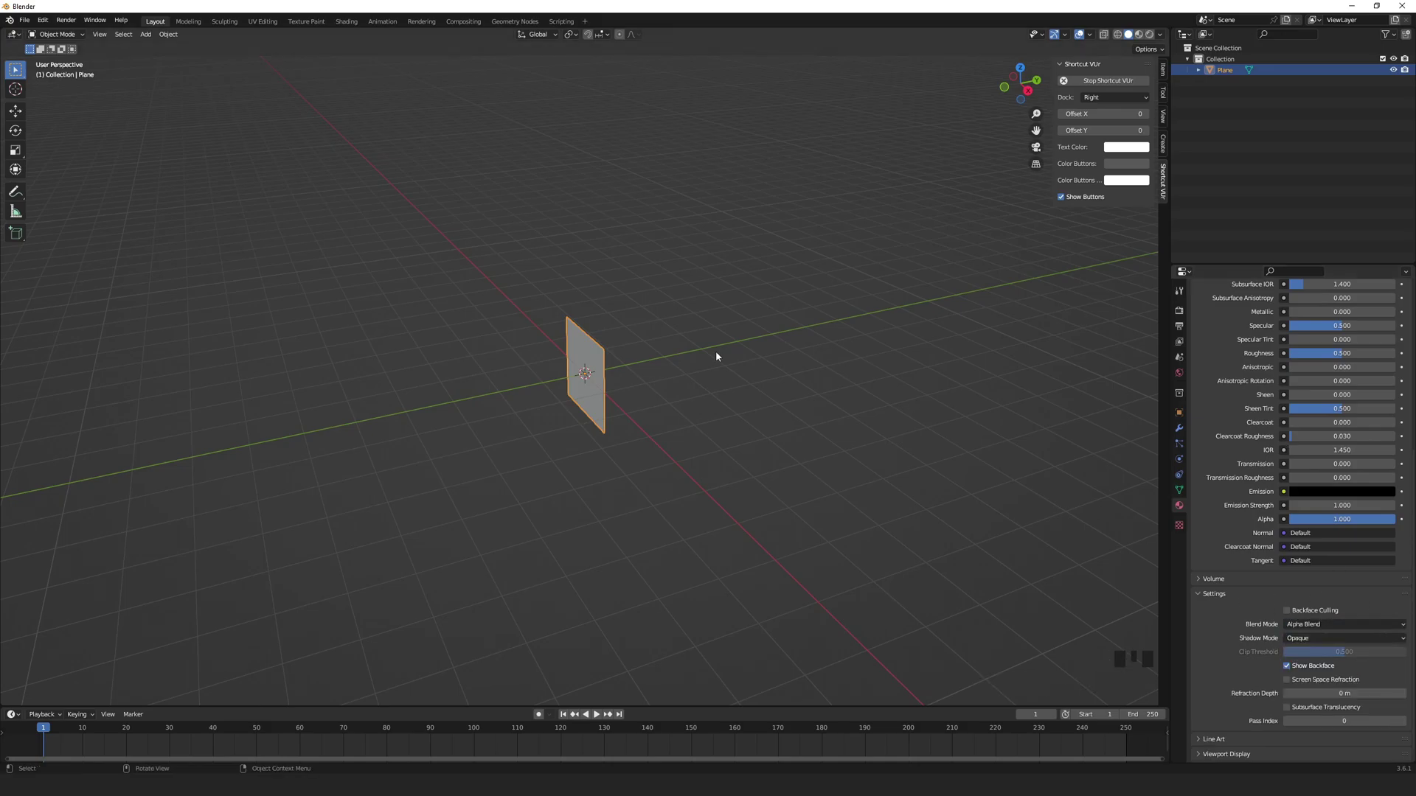
Switch to the Shading workspace and move the Principled BSDF and Material Output nodes aside to make room for more nodes
click(346, 20)
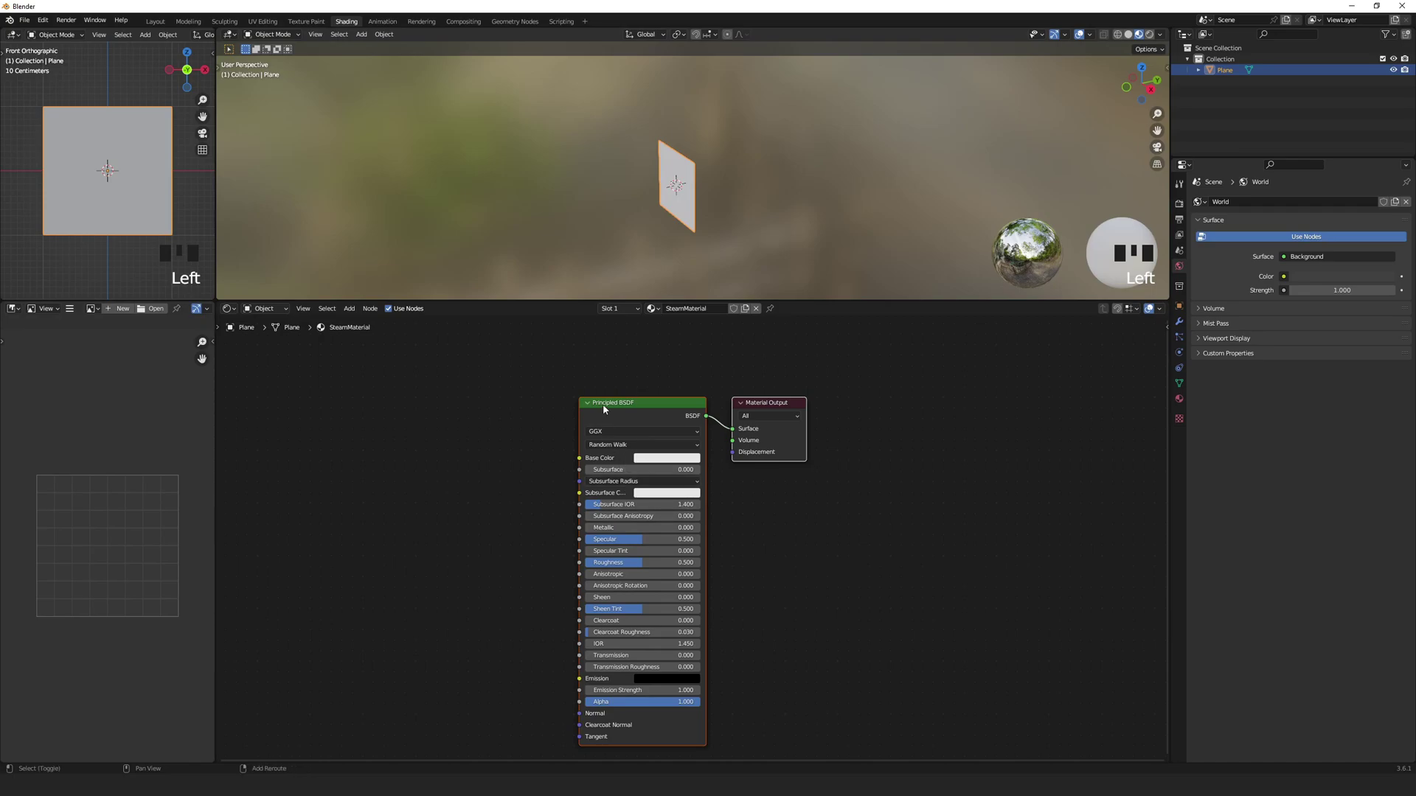
drag(603, 406, 907, 387)
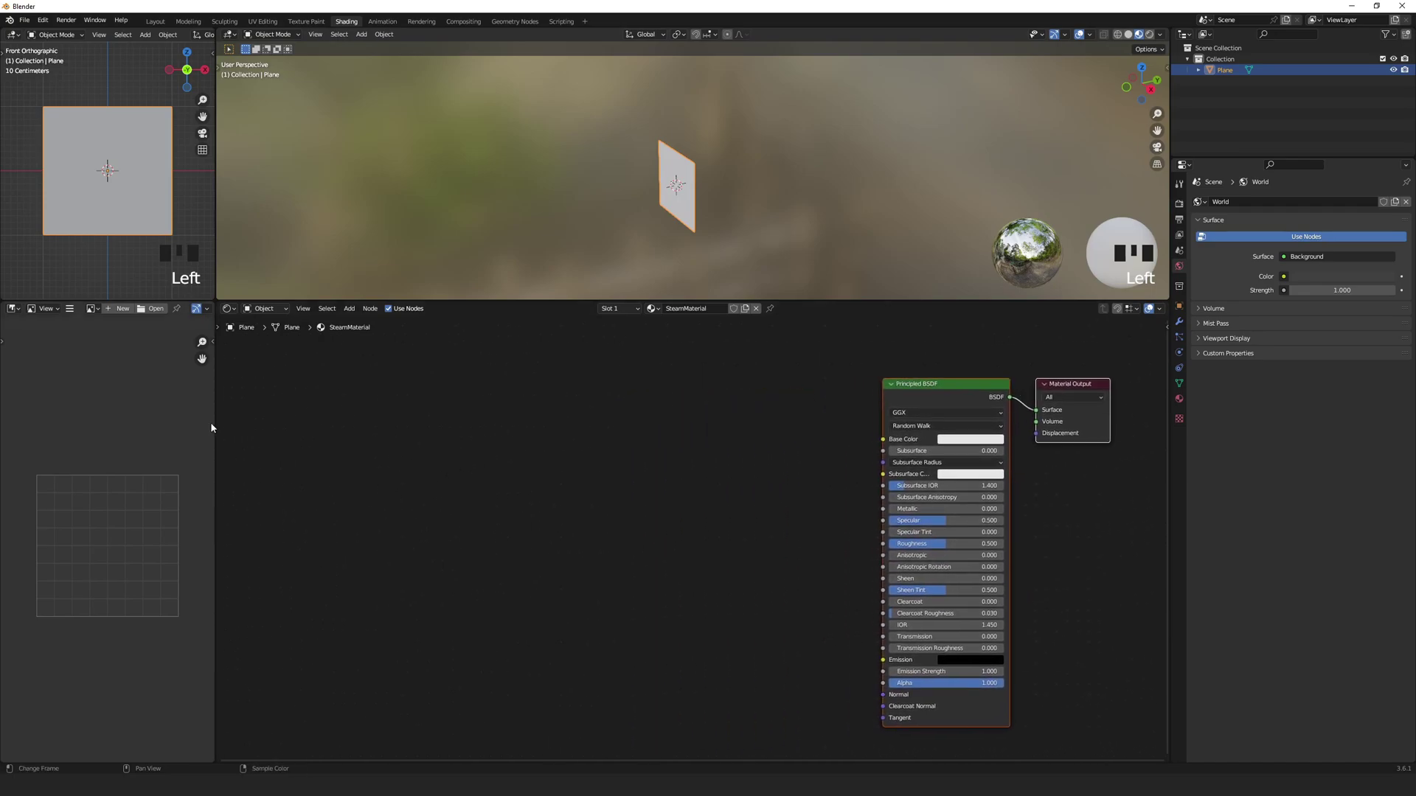
drag(211, 427, 155, 428)
middle_drag(669, 235, 724, 227)
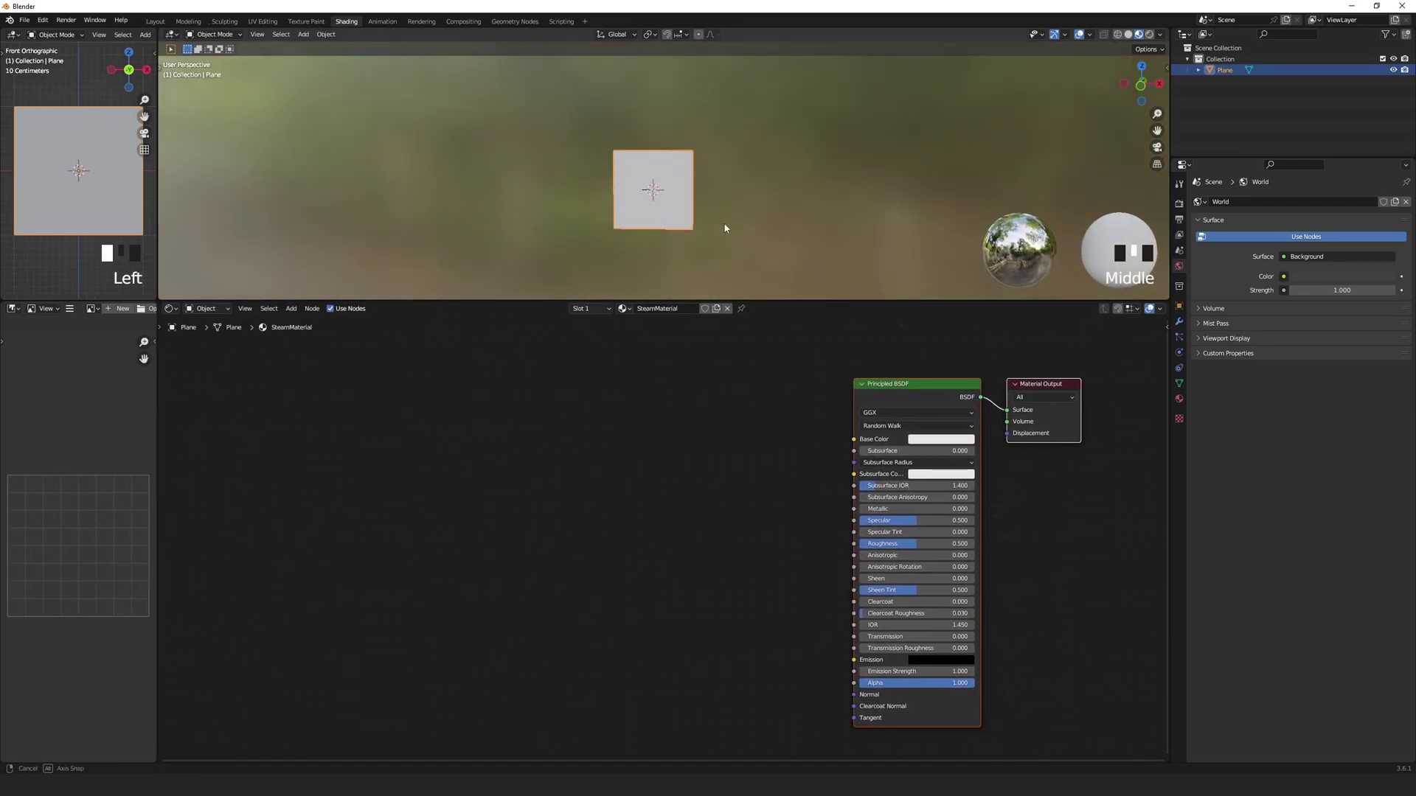
Add a Texture Coordinate node at the start of the material's node graph
key(shift+a)
text(text)
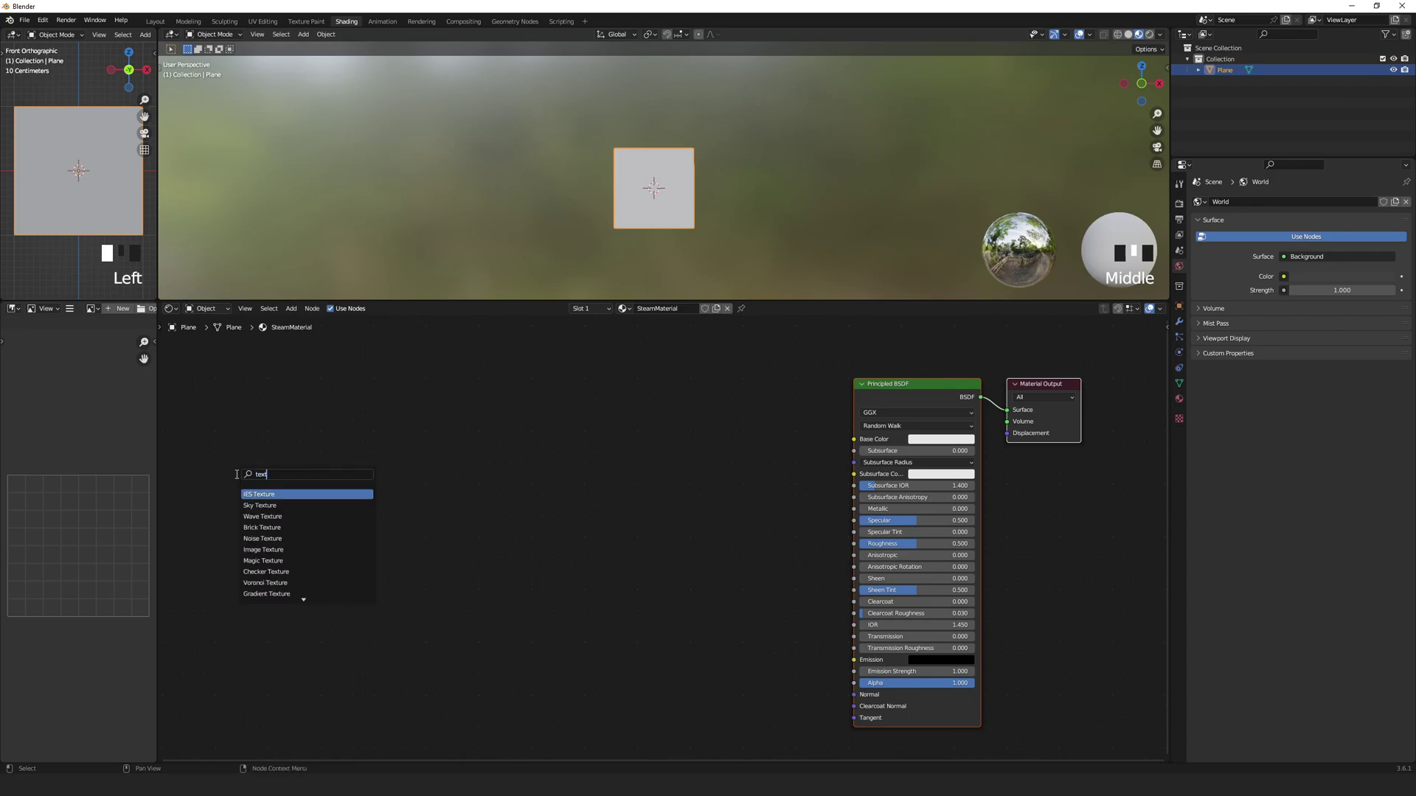
text(ure co)
key(Return)
click(249, 462)
Add a Noise Texture node beside the Texture Coordinate node
key(shift+a)
click(397, 551)
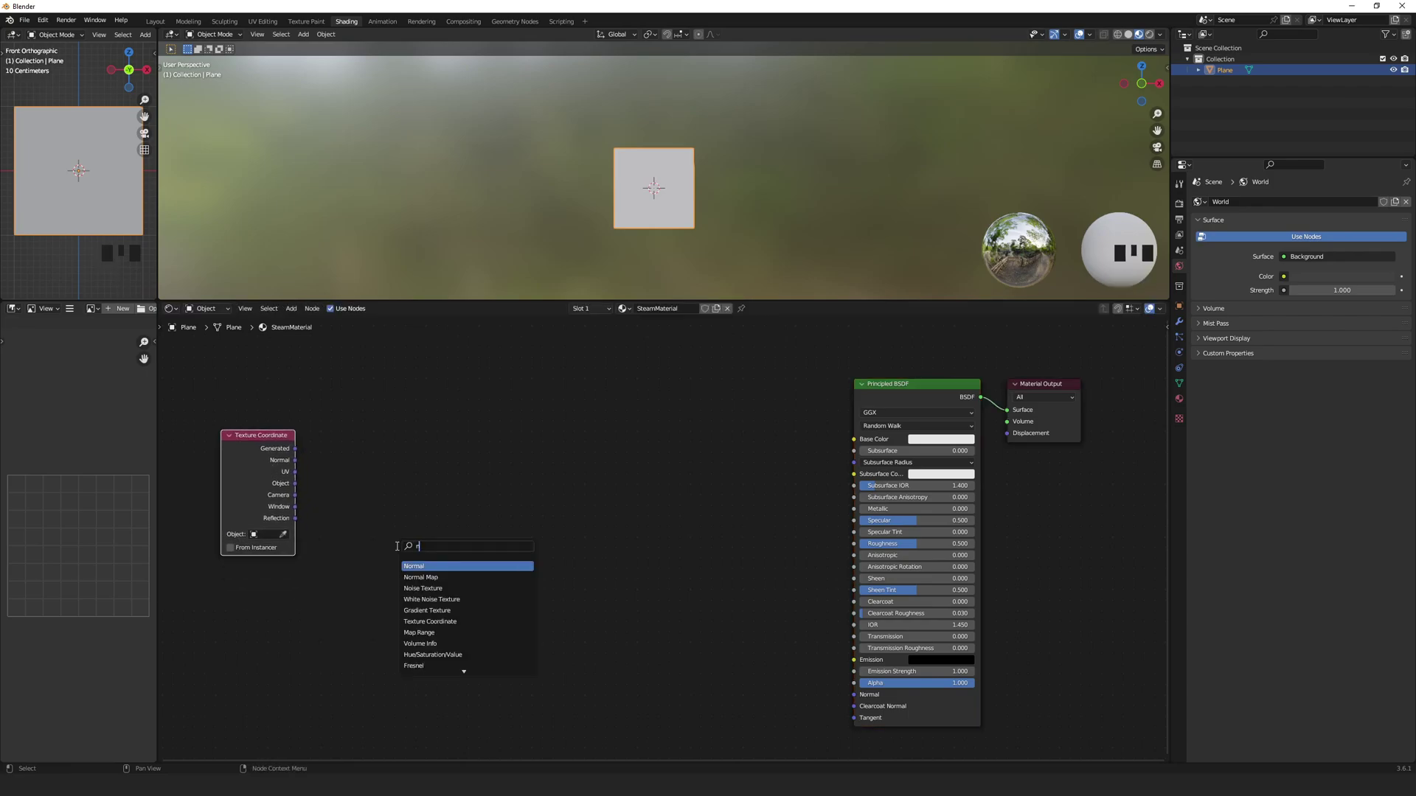
text(noi)
key(Return)
click(383, 463)
Add a Color Ramp node after the Noise Texture and set its interpolation to B-Spline
key(shift+a)
text(color)
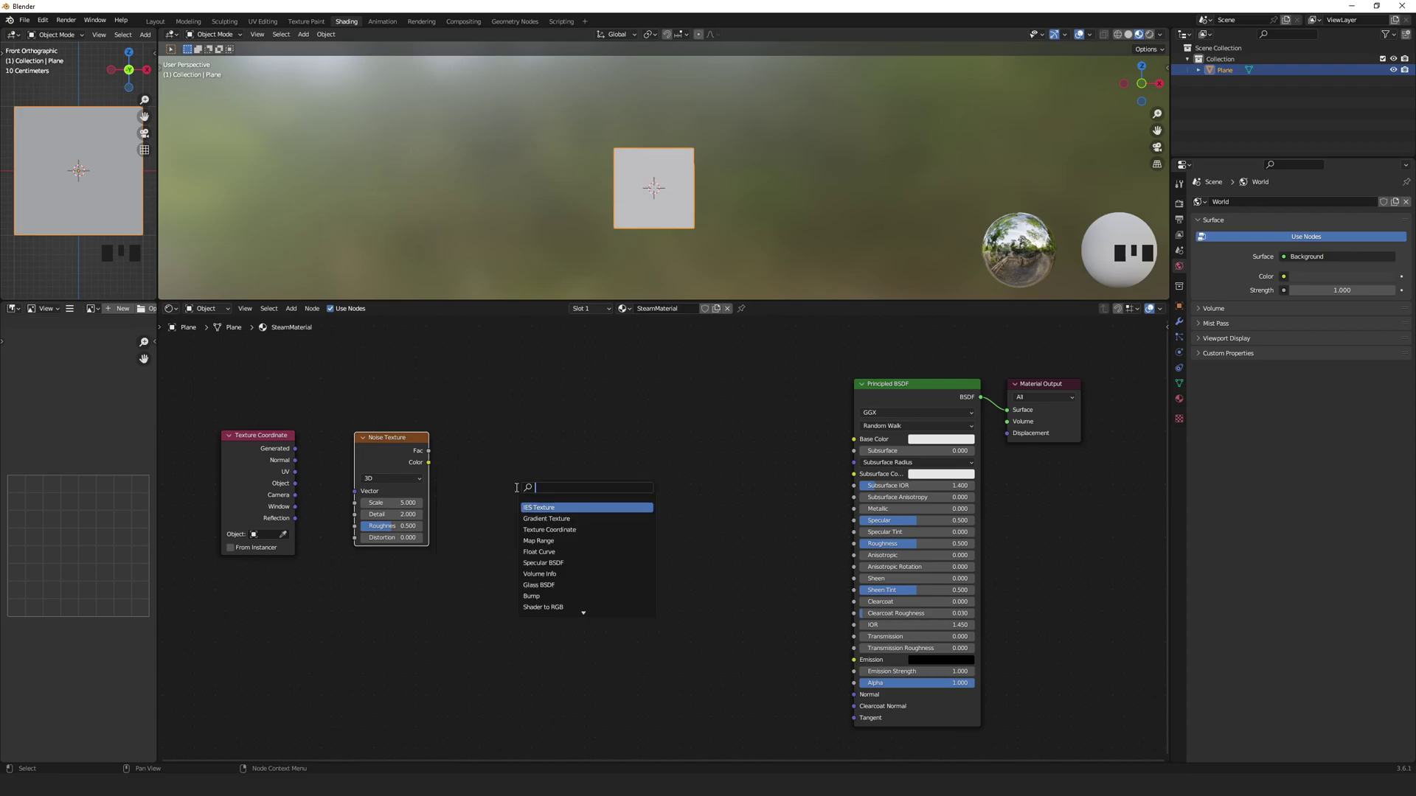
text(ra)
key(Return)
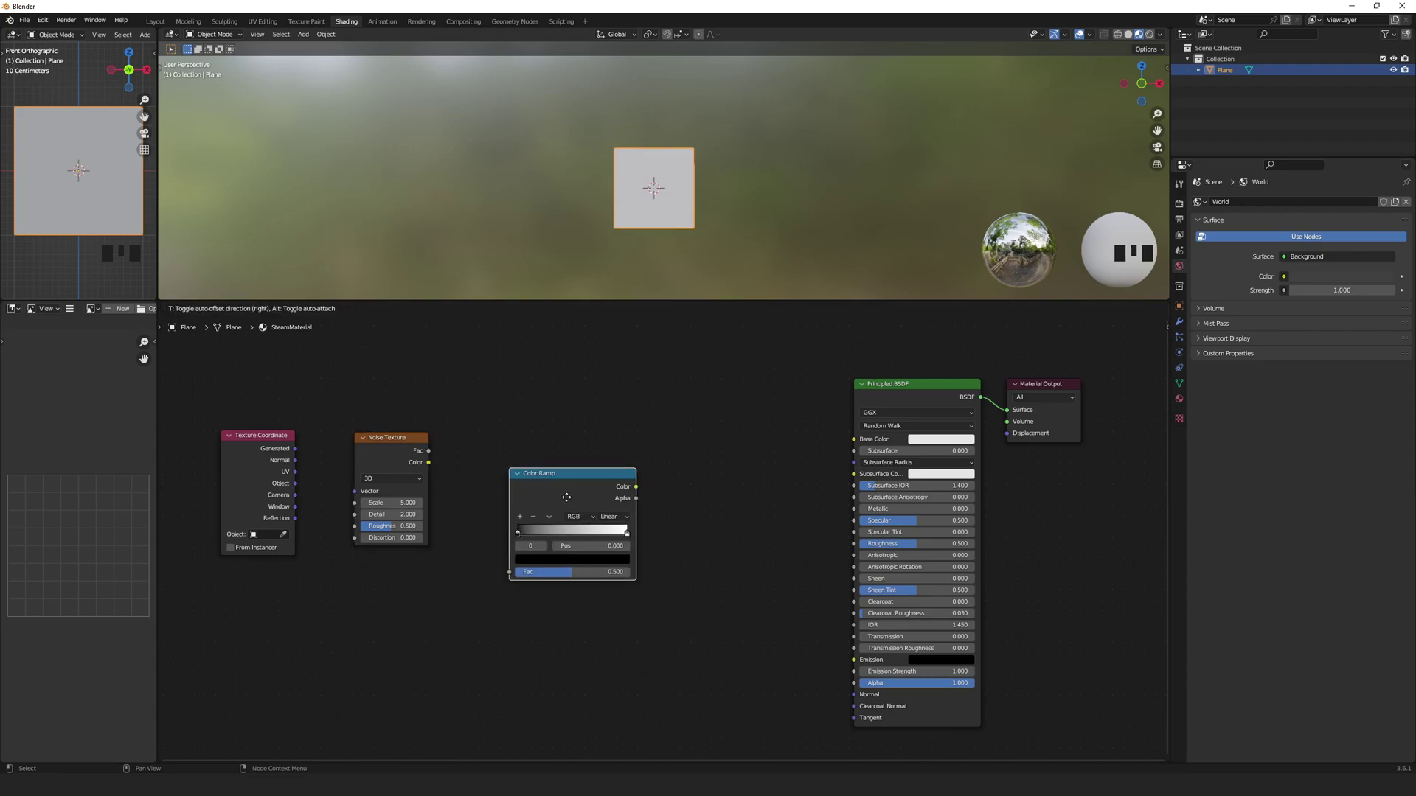
click(569, 466)
click(624, 480)
click(640, 526)
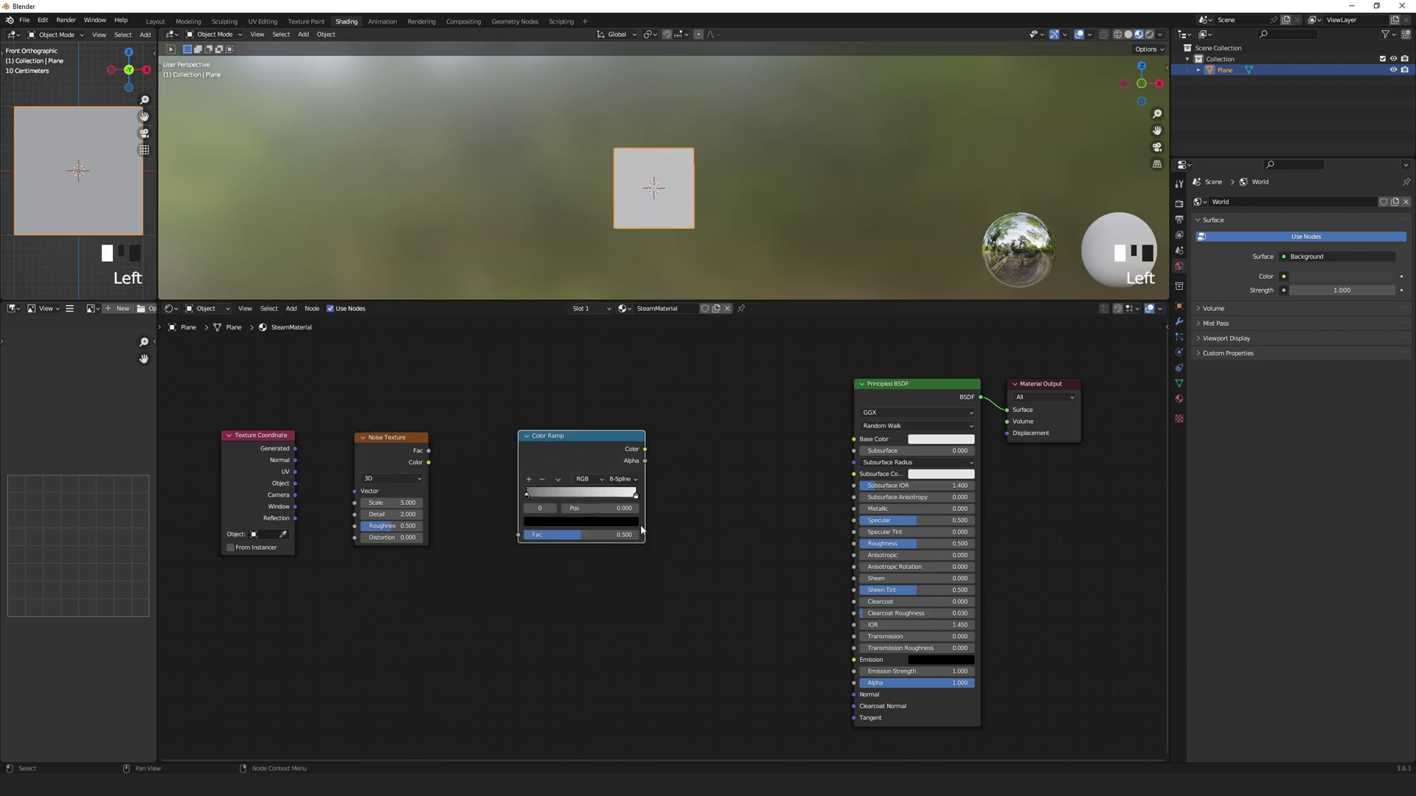
Add a middle stop at 0.500 to the Color Ramp and darken its color to black
click(529, 480)
click(574, 521)
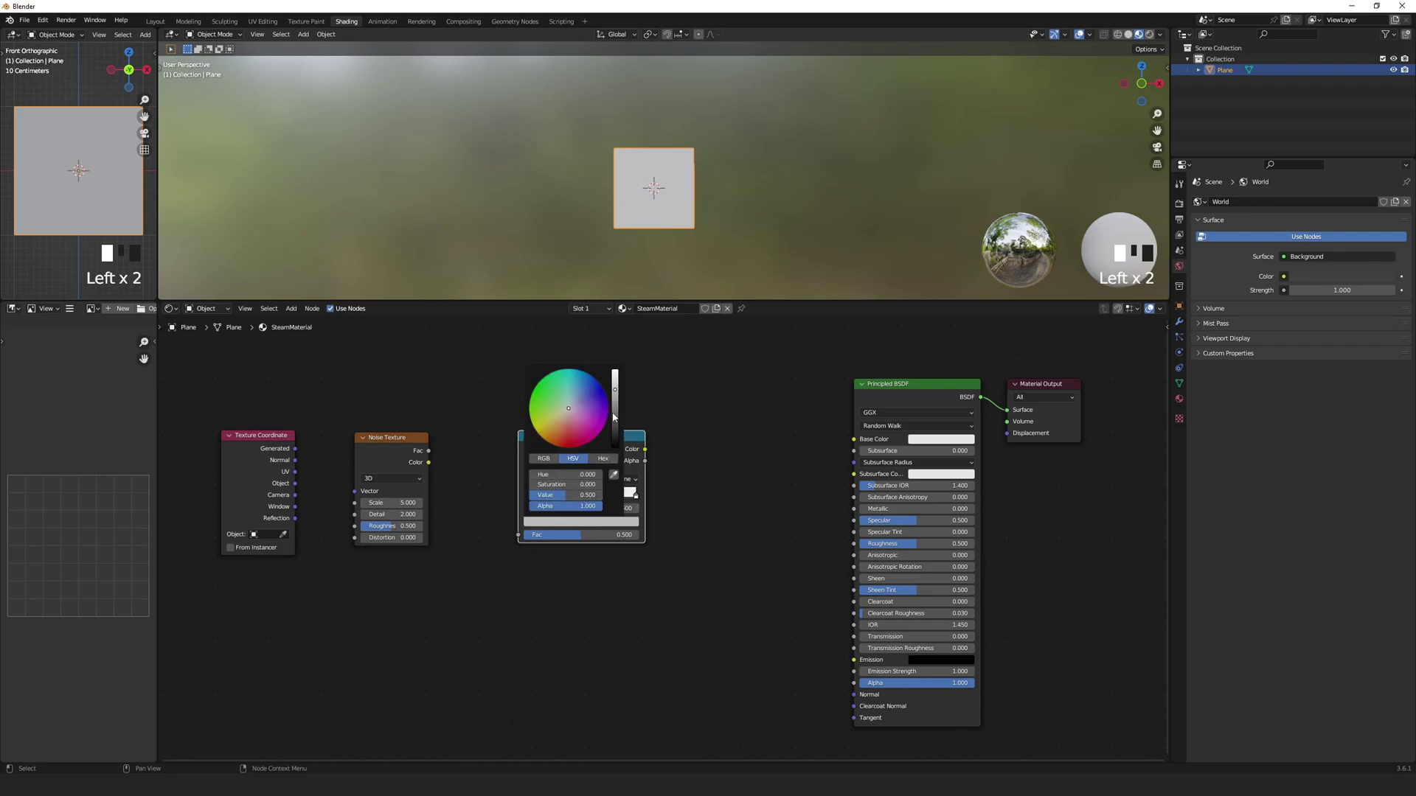
drag(615, 397, 632, 529)
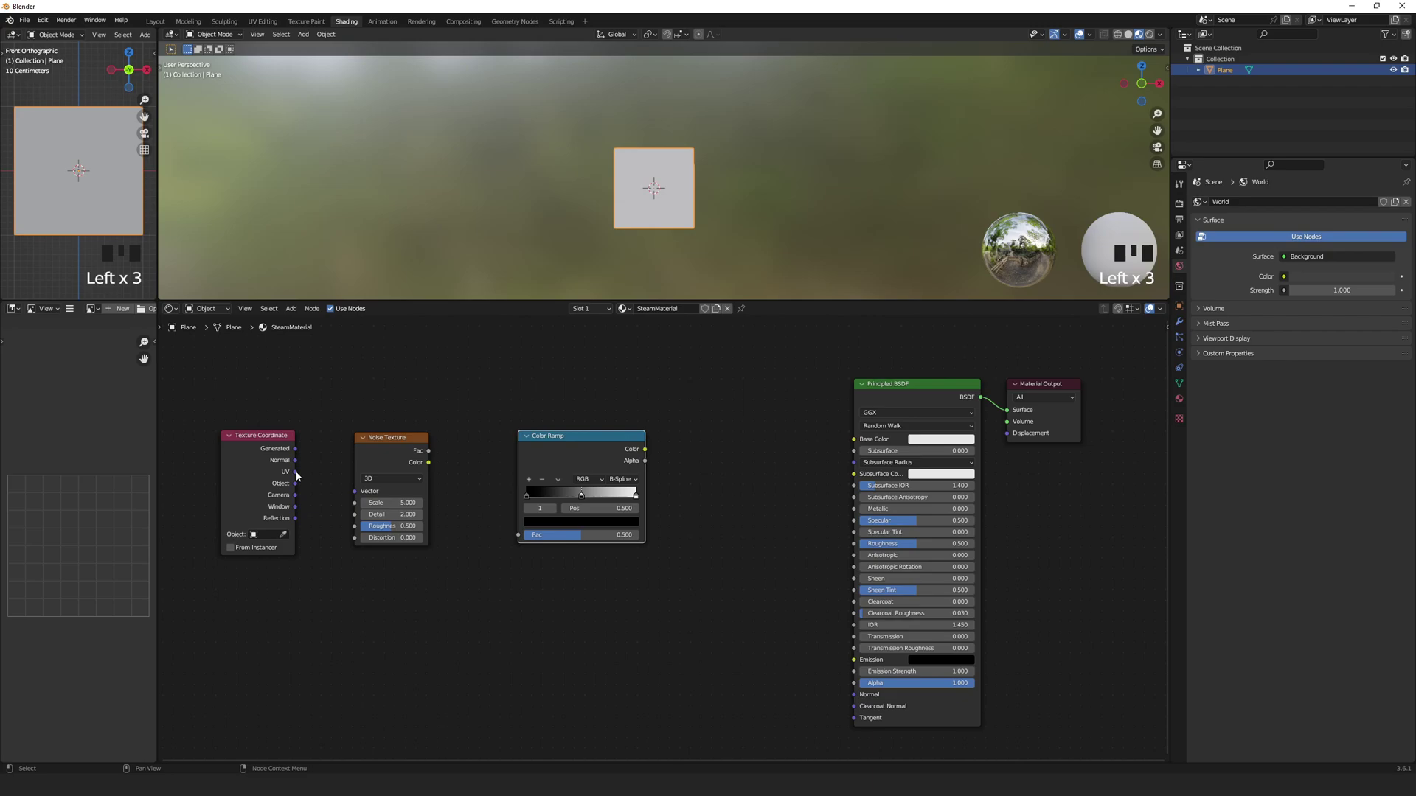
Connect the UV output to the Noise Texture's Vector and the noise Fac to the Color Ramp's Fac
drag(295, 472, 363, 497)
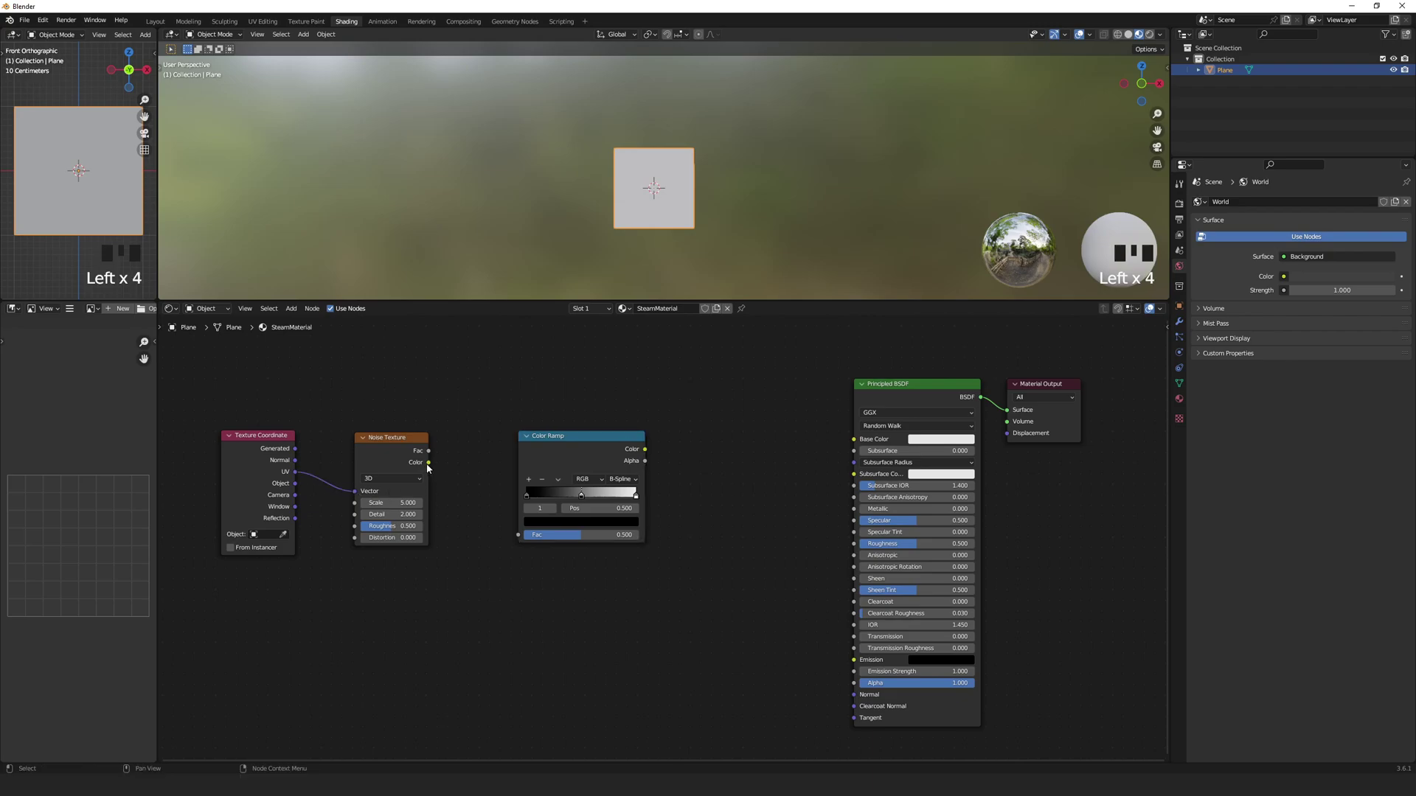
drag(428, 451, 444, 459)
drag(509, 531, 514, 537)
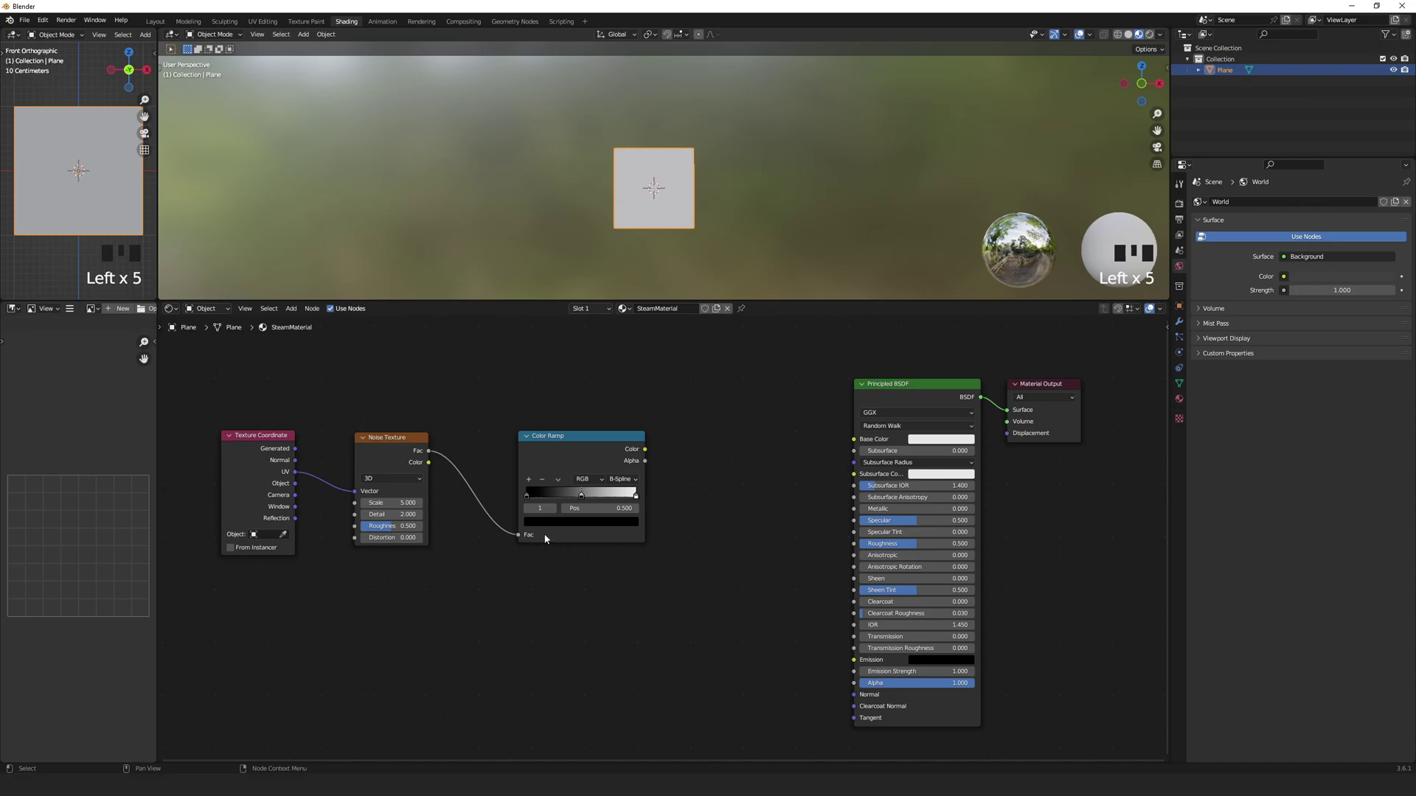
Connect the Color Ramp's Color output to both Base Color and Alpha of the Principled BSDF
drag(646, 450, 854, 439)
drag(644, 455, 855, 689)
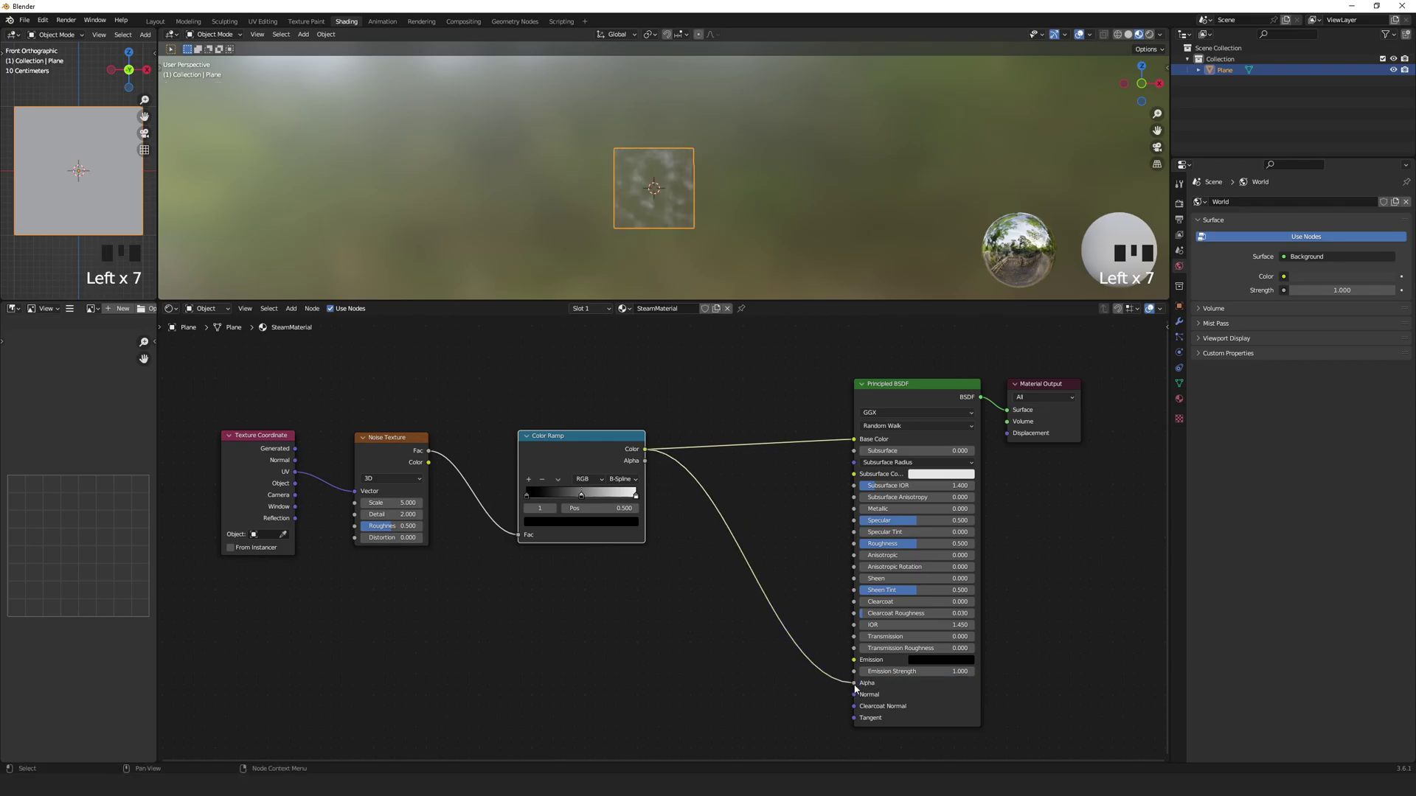
scroll(652, 169, up, 5)
shift+middle_drag(666, 197, 671, 172)
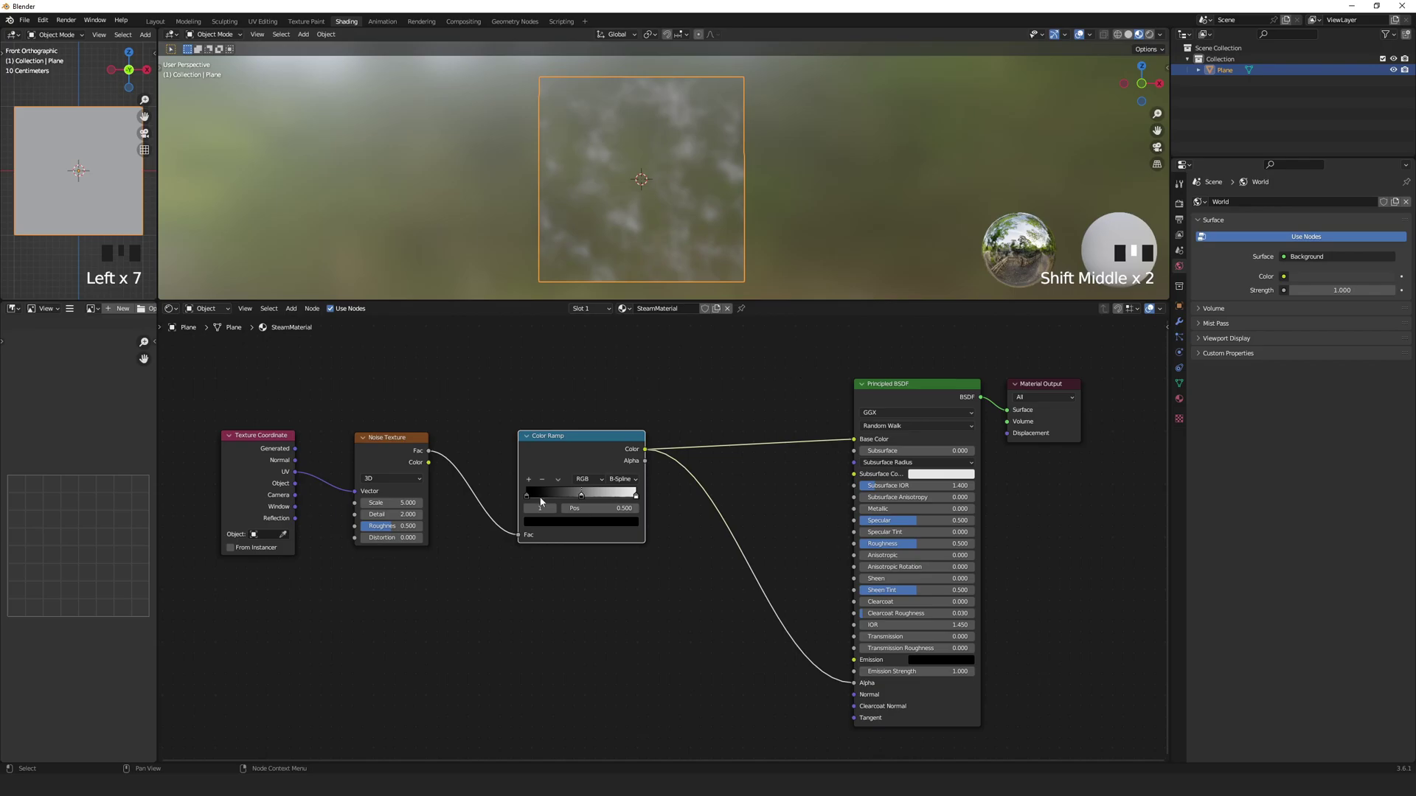
Move the Color Ramp's stops closer together for stronger contrast, placing the middle stop at about 0.441
drag(527, 498, 576, 497)
click(557, 497)
double_click(574, 496)
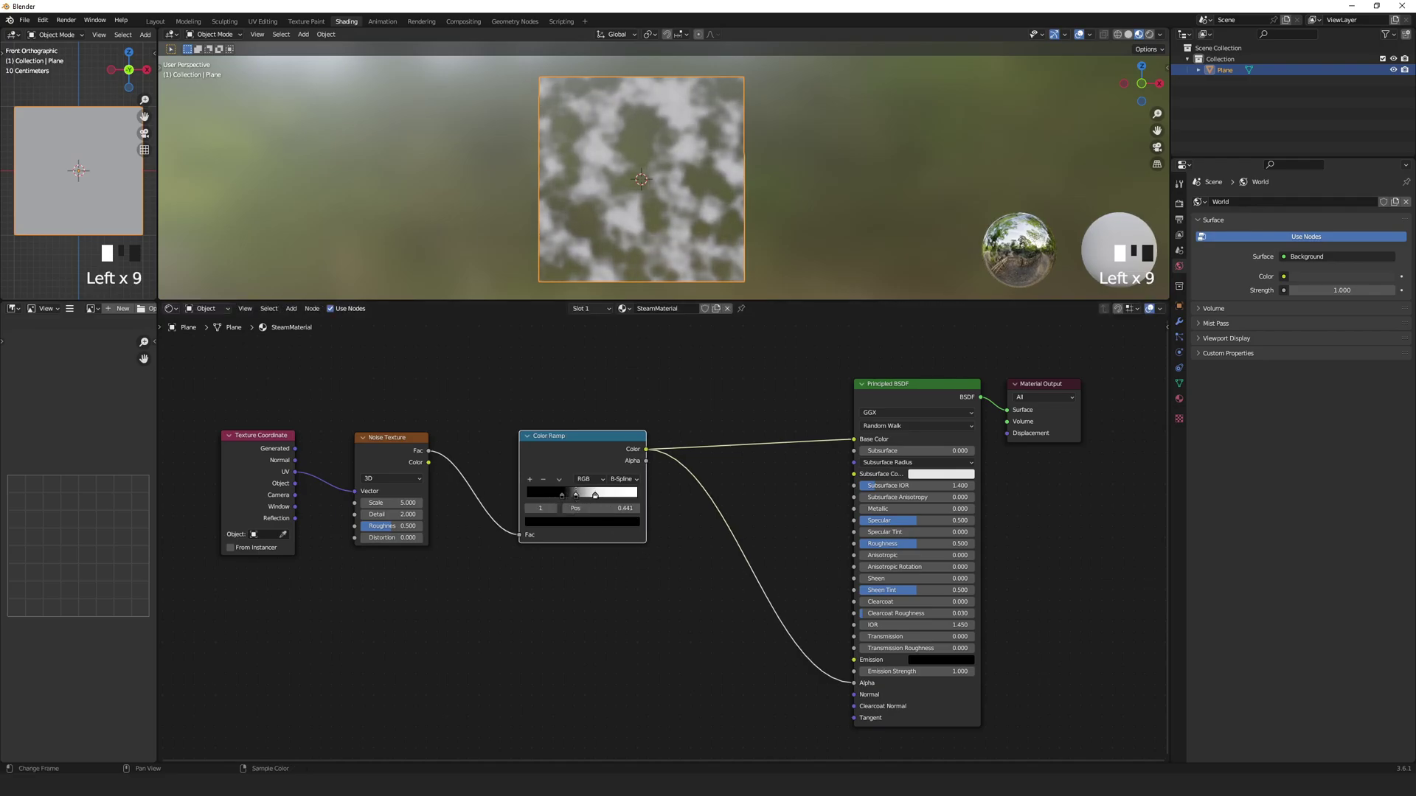
Set the Noise Texture's scale to 2, detail to 4, roughness to 0.3 and distortion to 0.5
click(389, 502)
text(2)
click(398, 514)
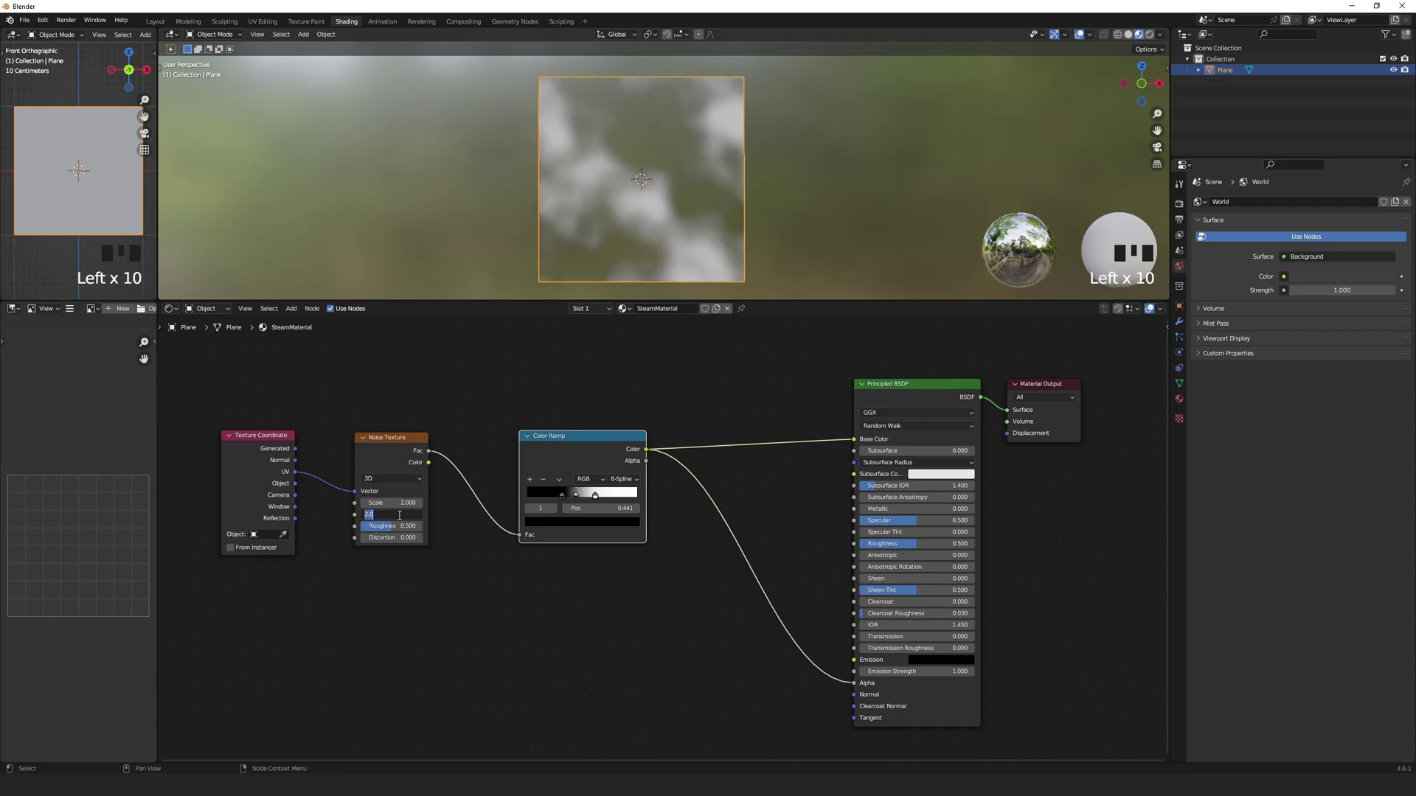
click(402, 526)
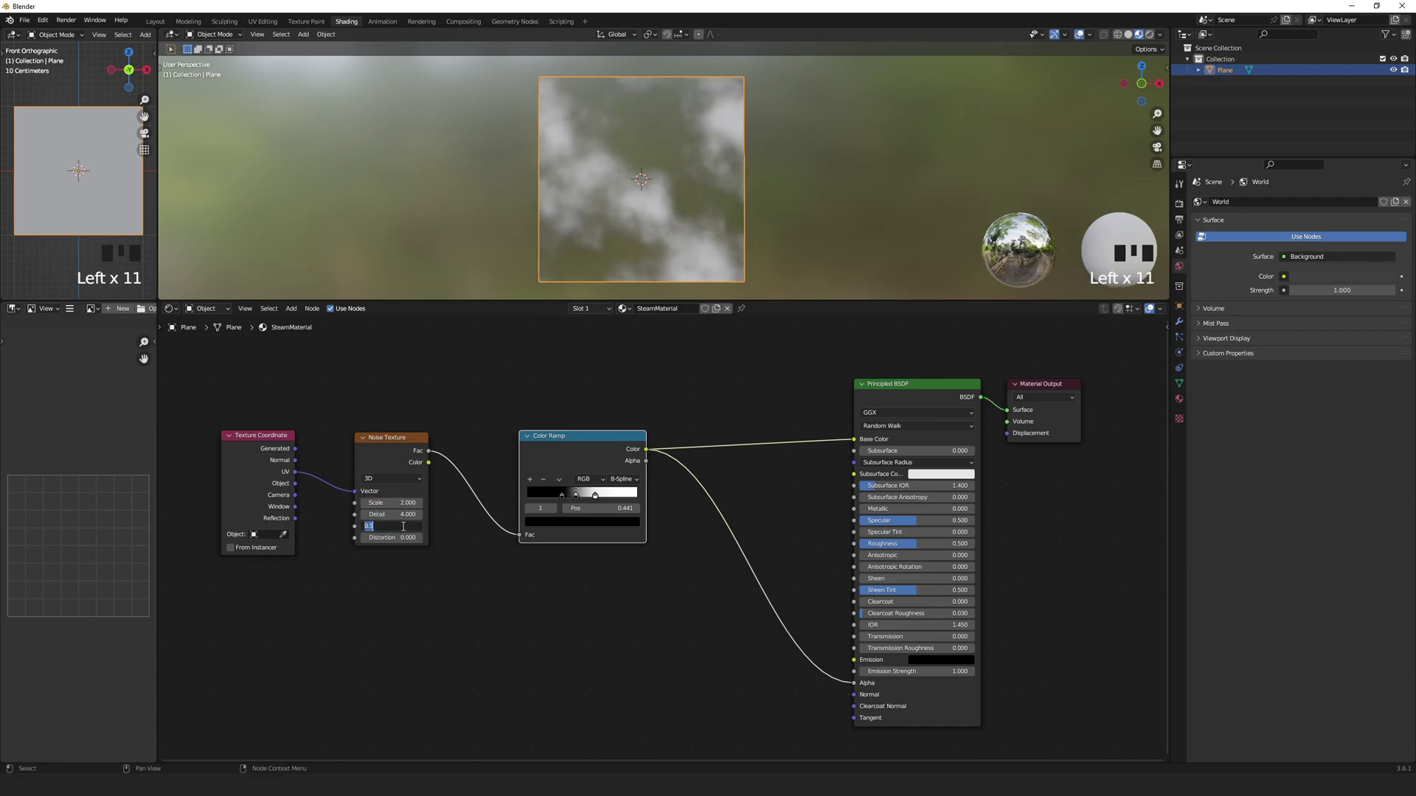
text(0.3)
click(405, 538)
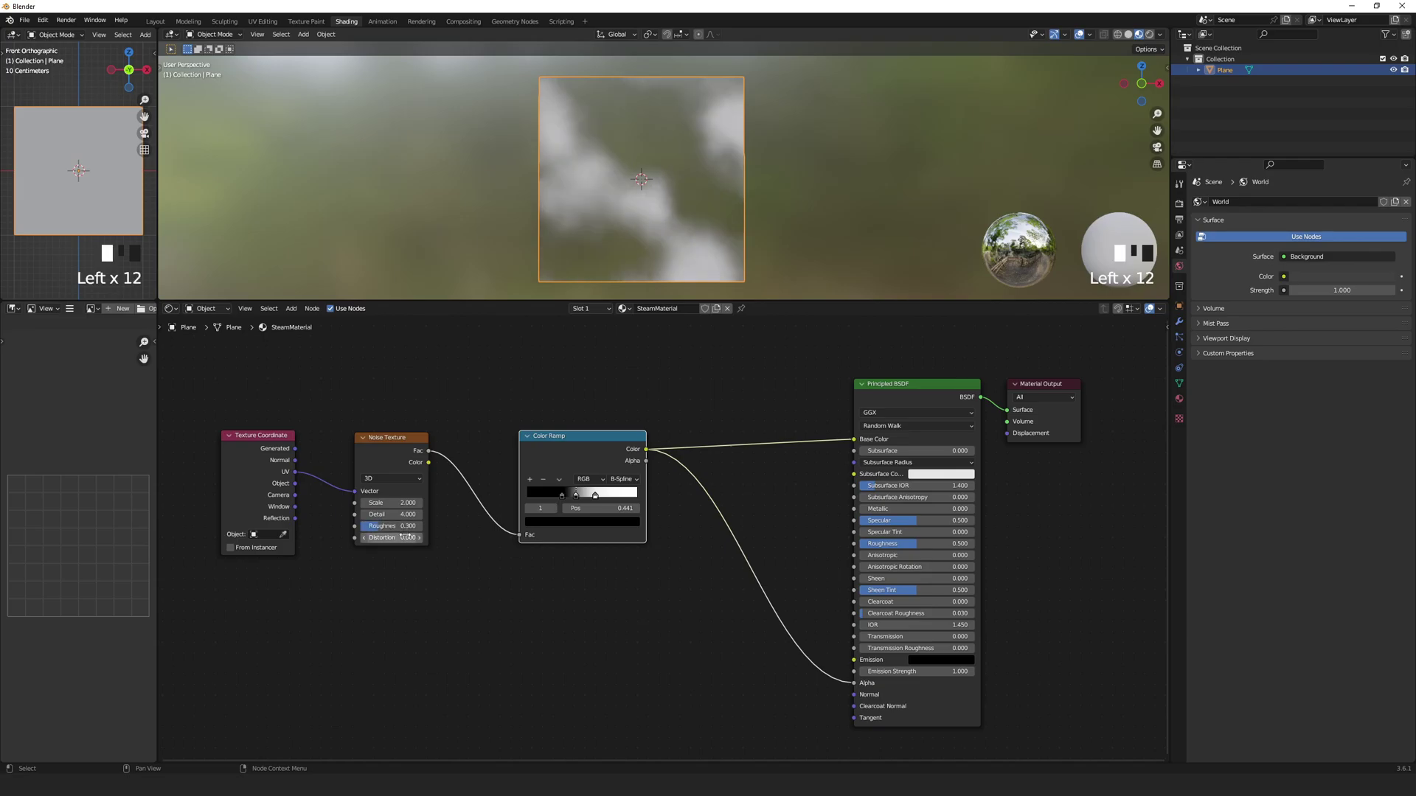
text(0.5)
click(408, 543)
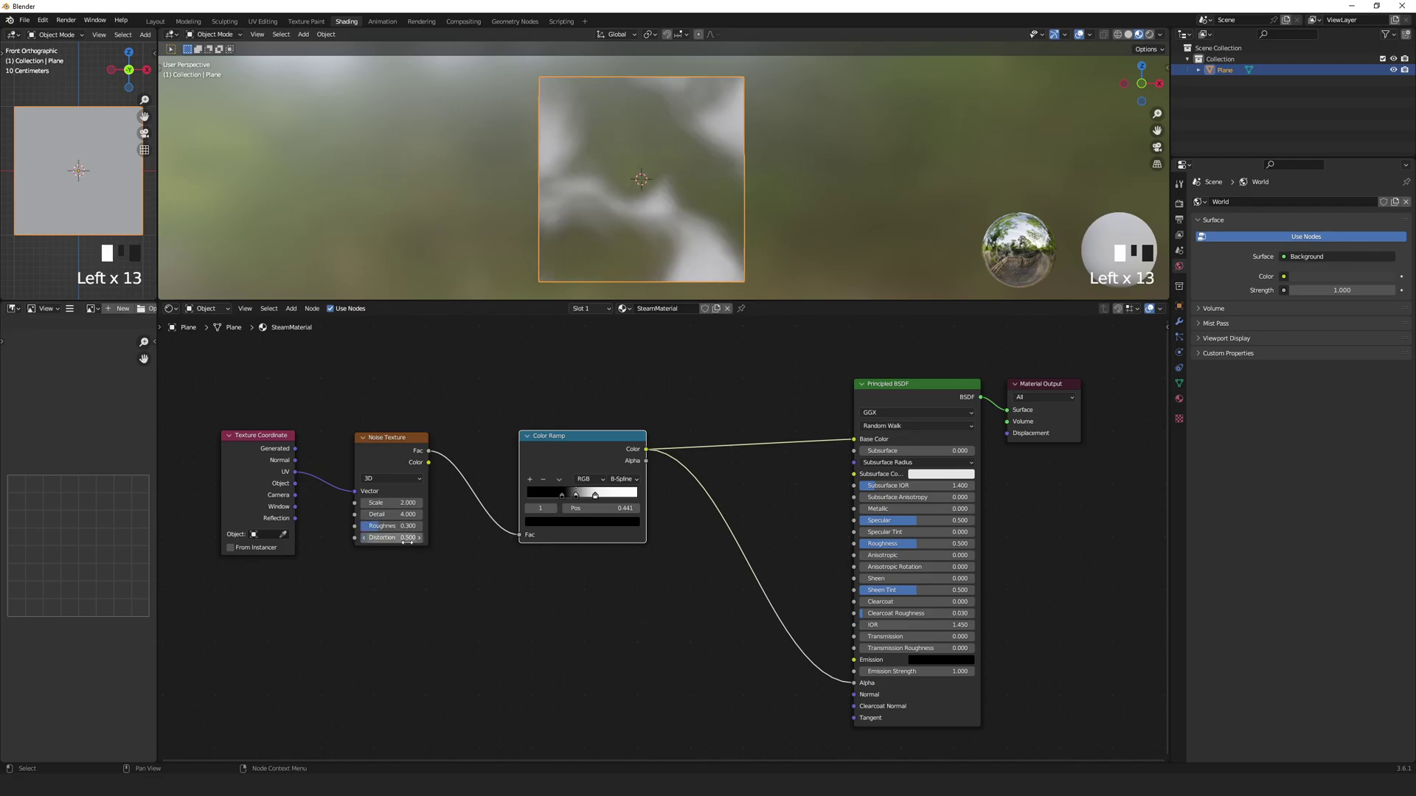
Spread the Color Ramp's stops for softer transitions, placing the first black stop at about 0.191
drag(578, 499, 548, 493)
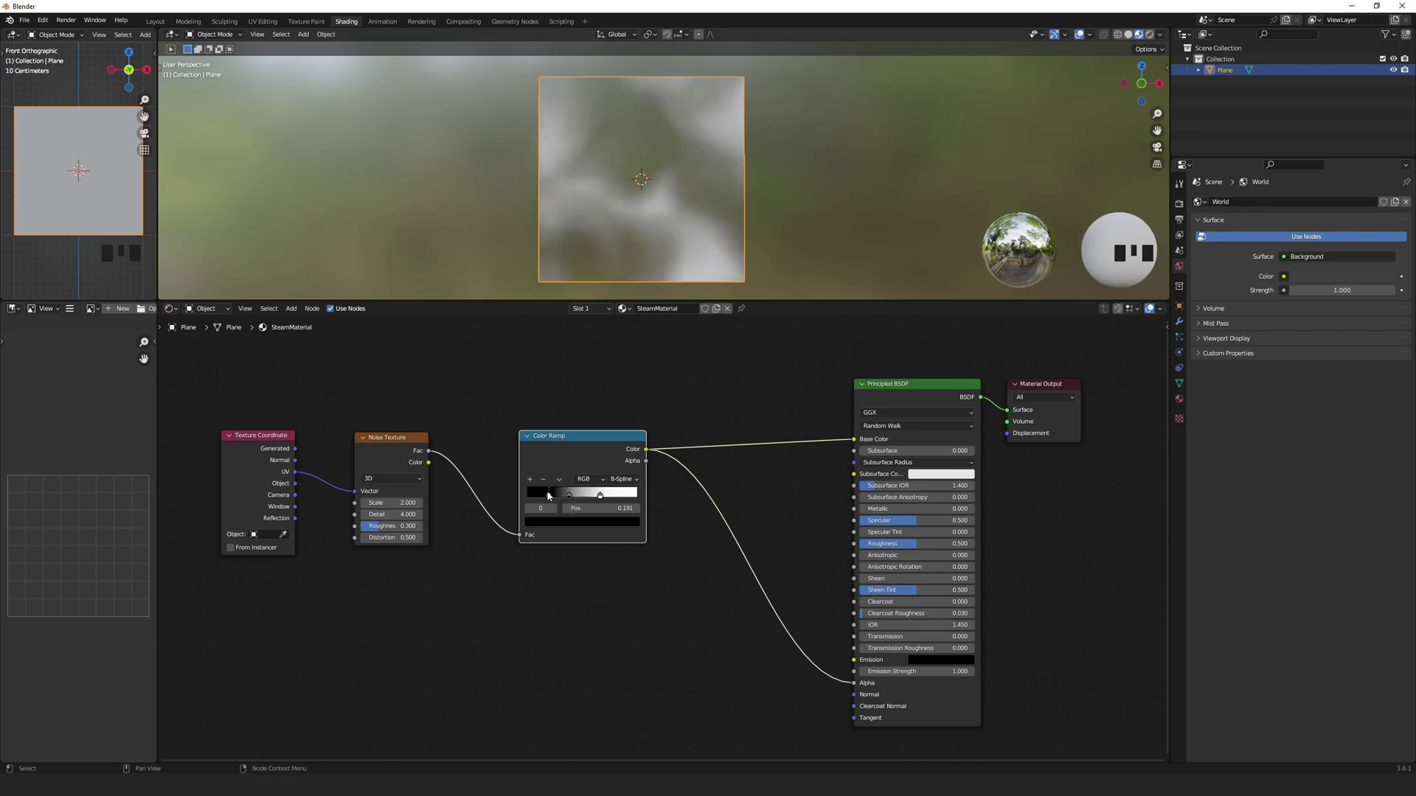
Move the Texture Coordinate, Noise Texture and Color Ramp nodes up together to free space below them
drag(257, 407, 631, 587)
drag(556, 435, 558, 361)
middle_drag(542, 584, 582, 578)
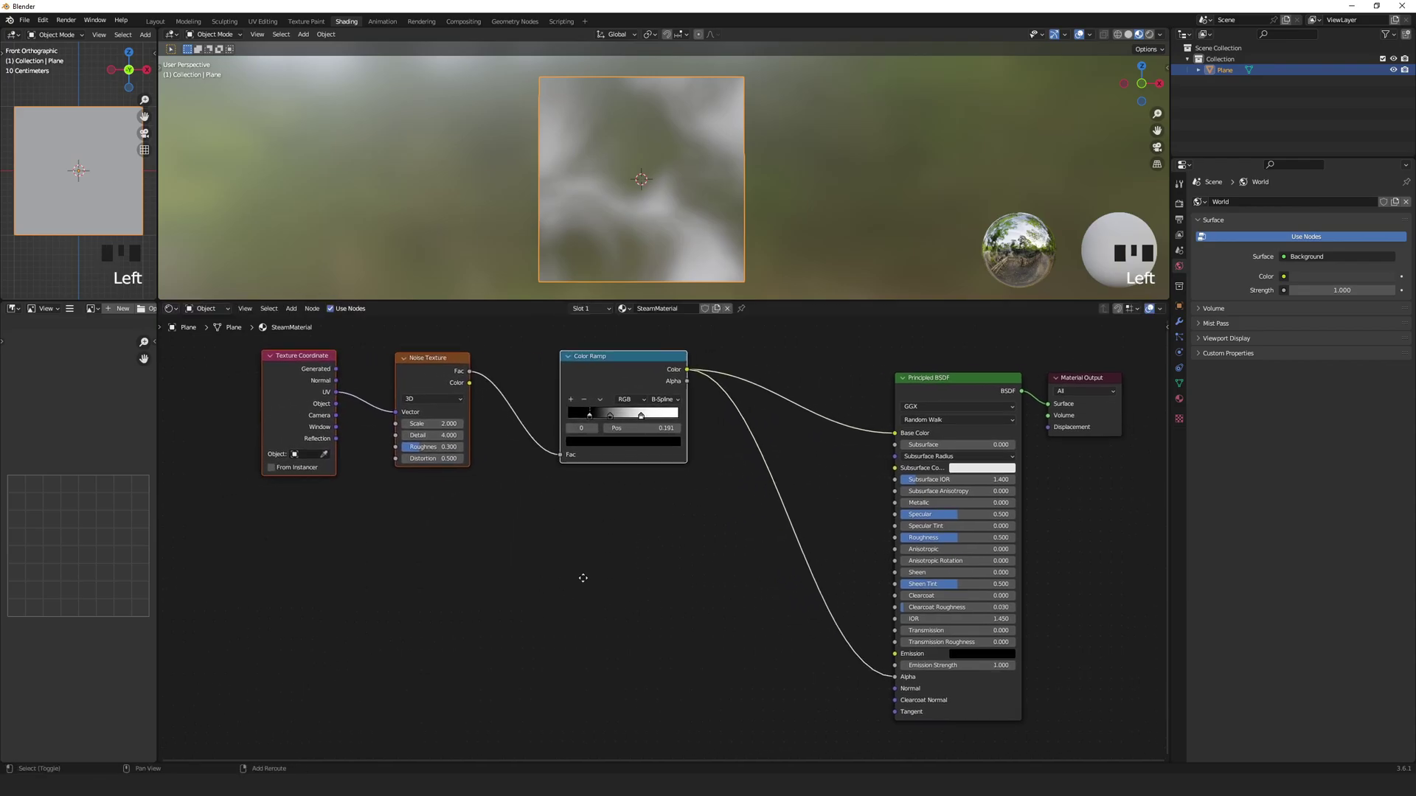
middle_drag(582, 578, 683, 591)
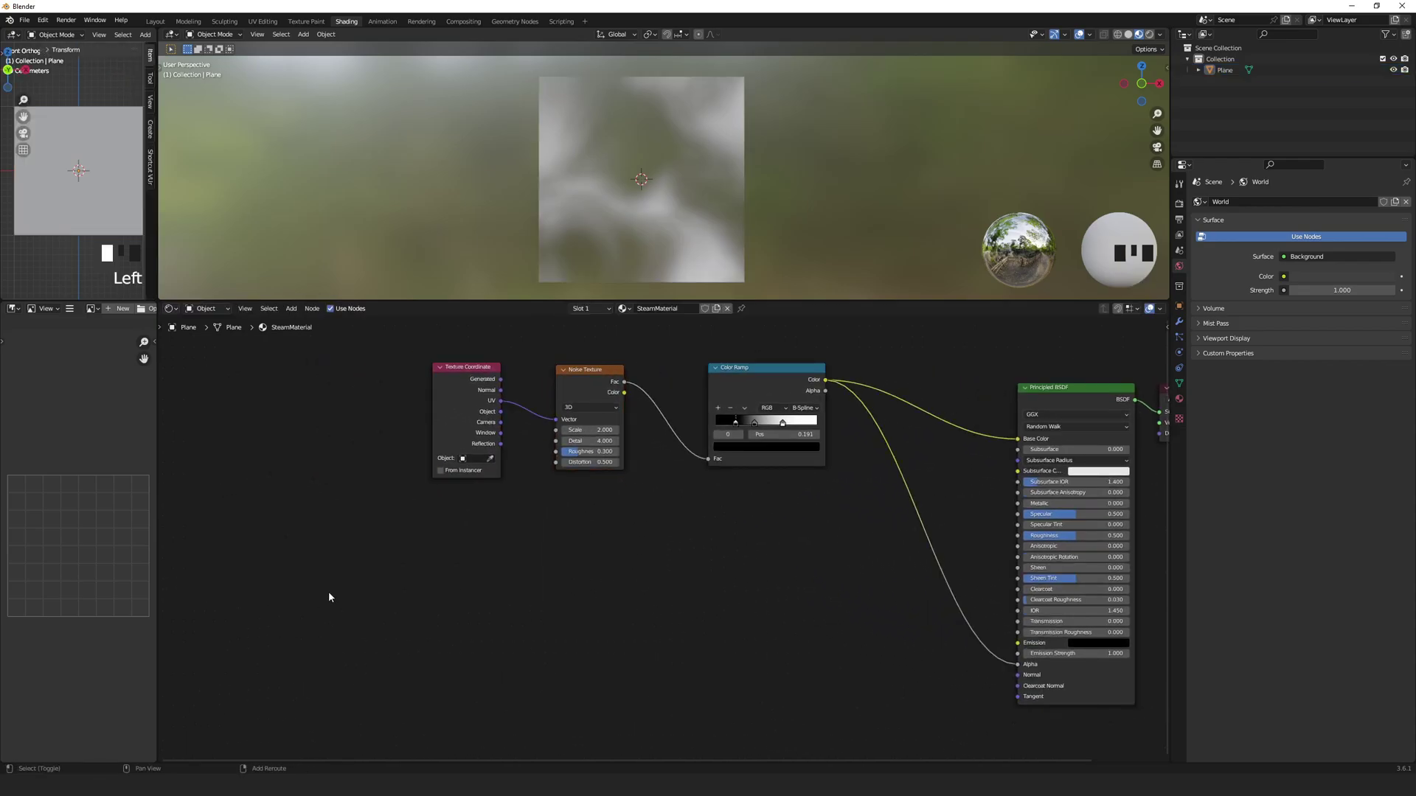
Add a second Texture Coordinate node with a Mapping node beside it in the free space below the noise nodes
key(shift+a)
text(tex)
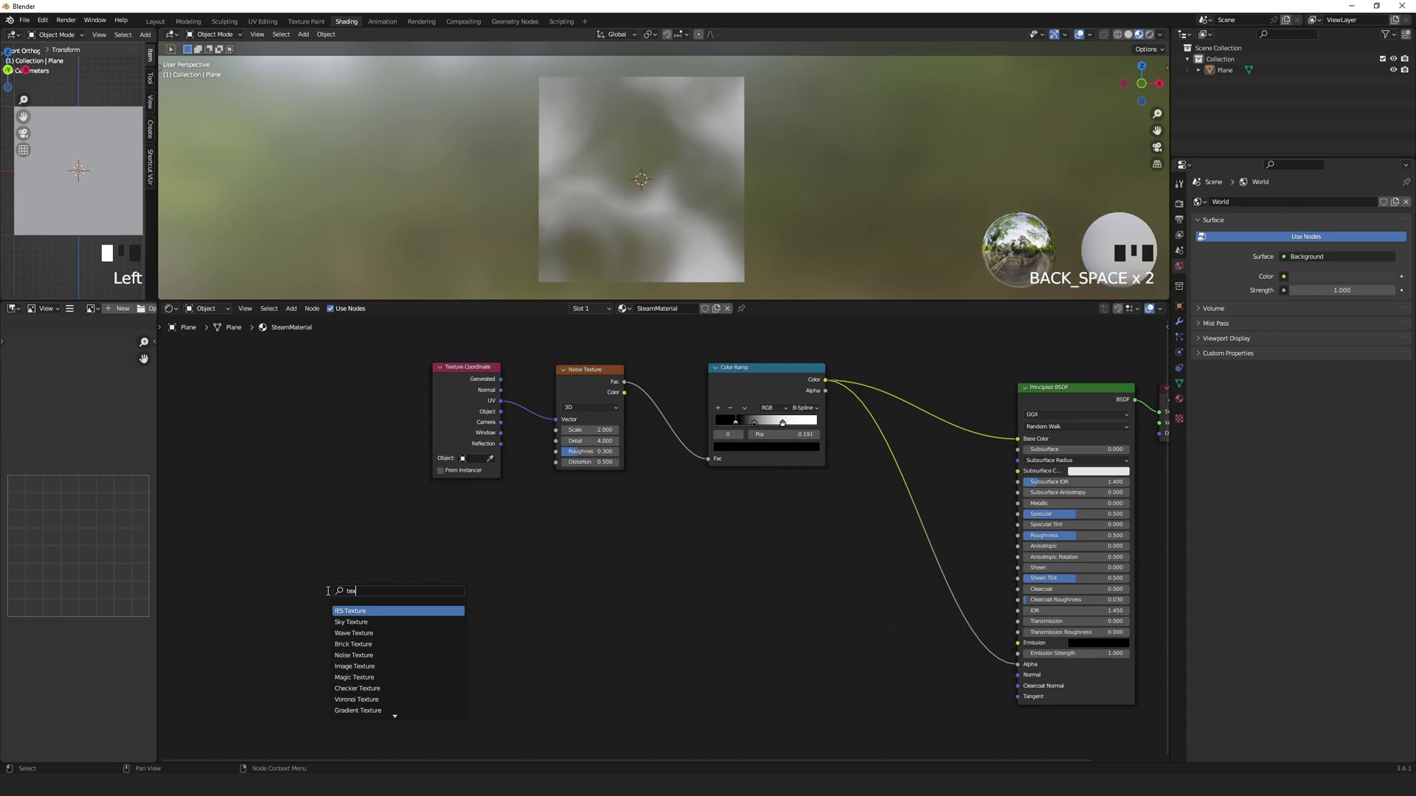
text(ture coo)
key(Return)
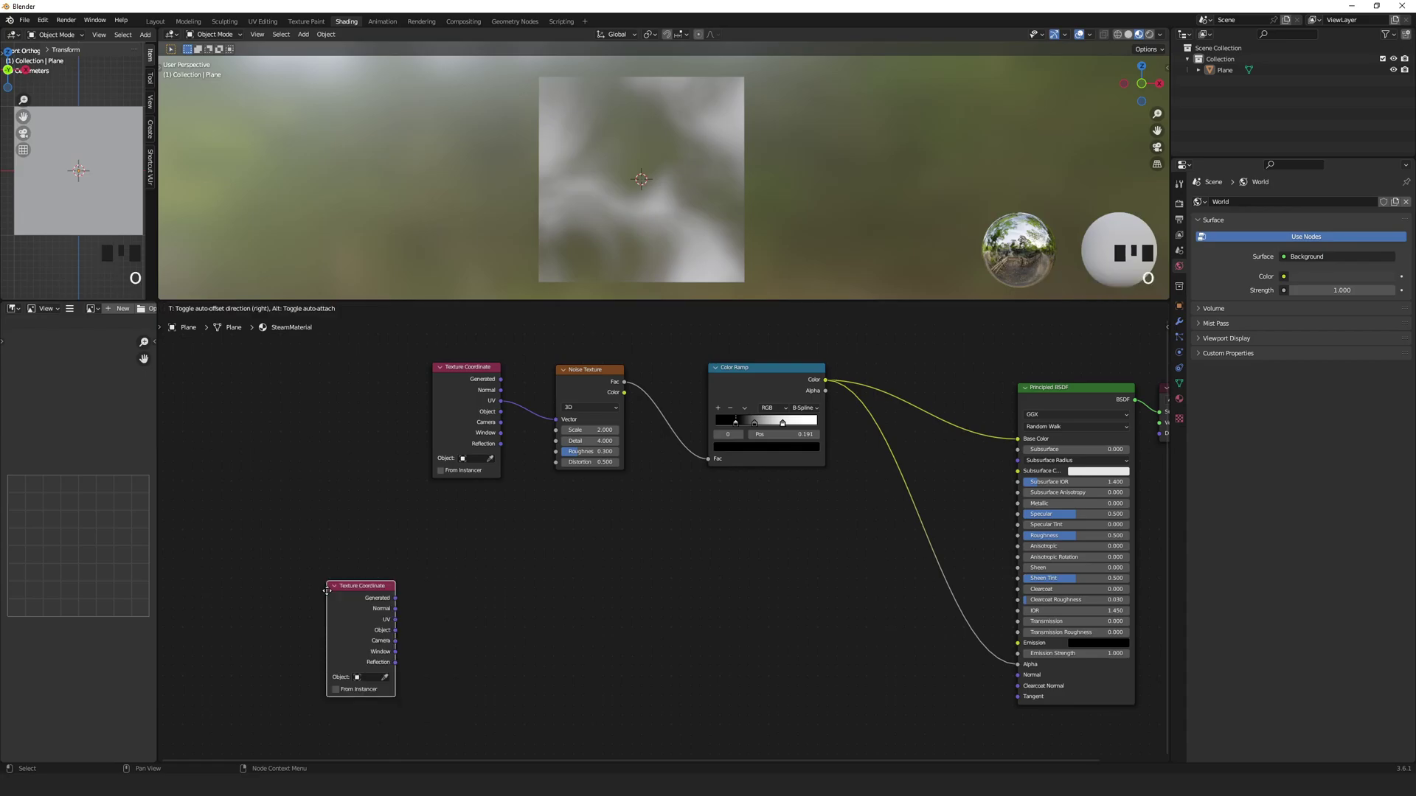
click(271, 549)
key(shift+a)
text(mapping)
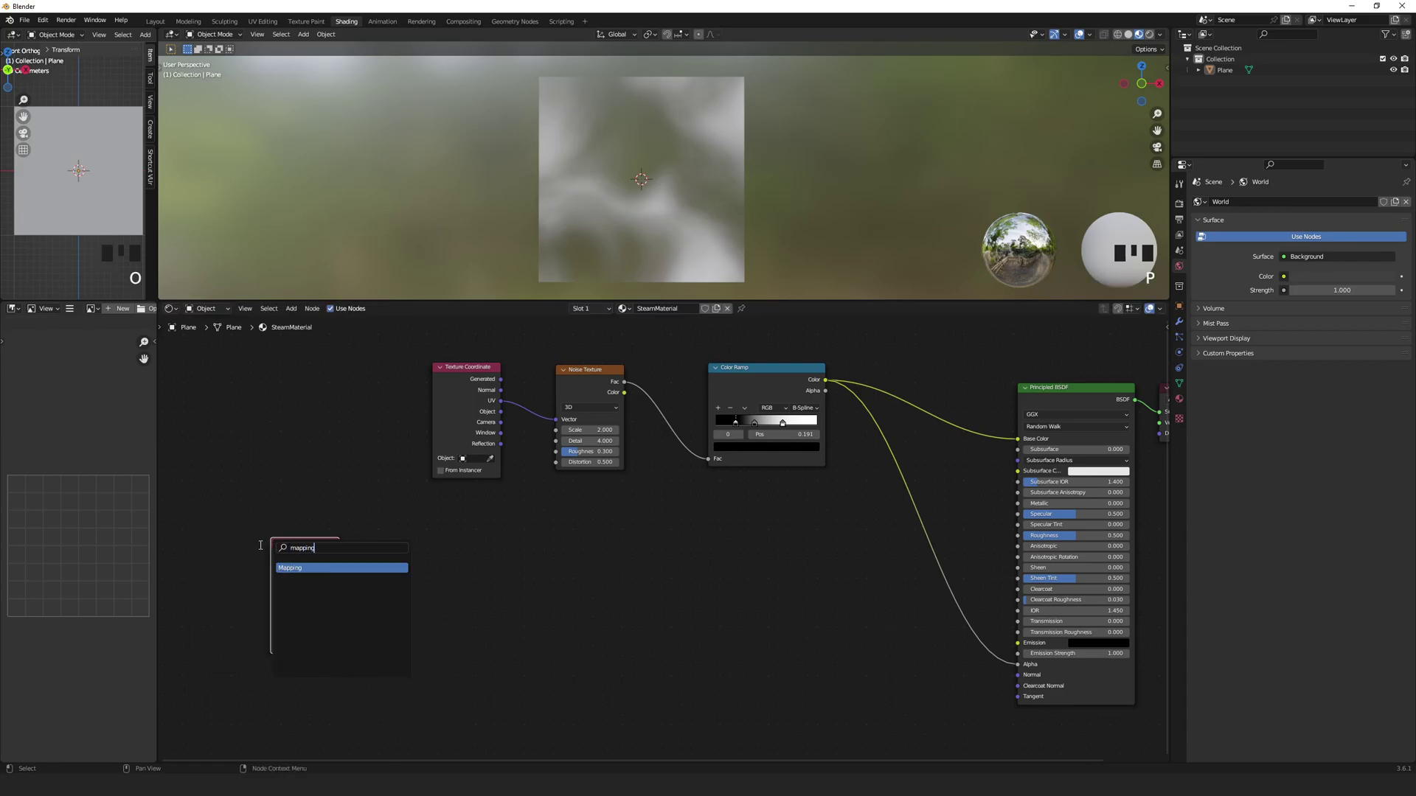
key(Return)
click(377, 542)
Add a Vector Math node beside the Mapping node and set its operation to Multiply
key(shift+a)
click(428, 564)
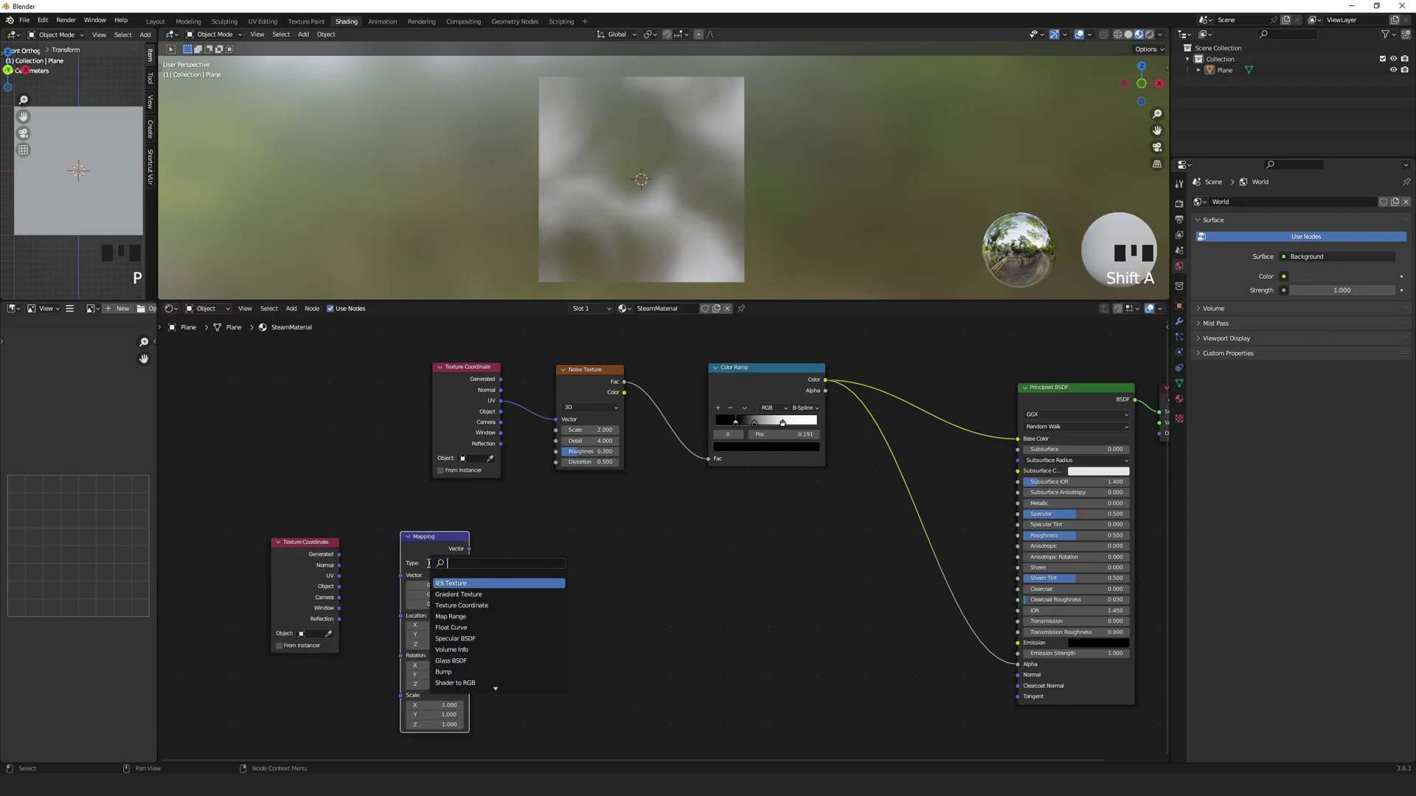
text(vector)
click(477, 585)
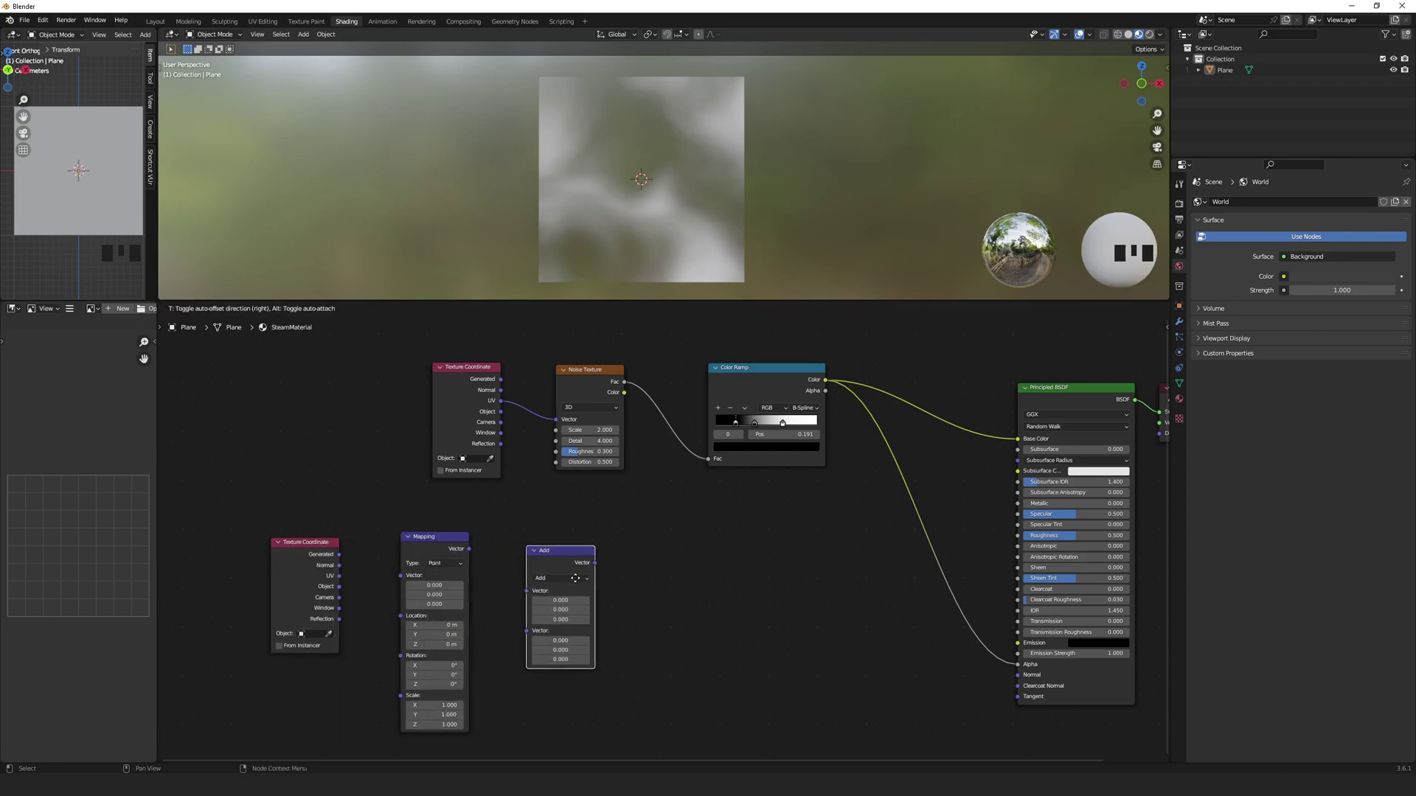
click(549, 568)
click(560, 579)
click(562, 612)
Add a Gradient Texture node after the vector Multiply node and set its type to Spherical
key(shift+a)
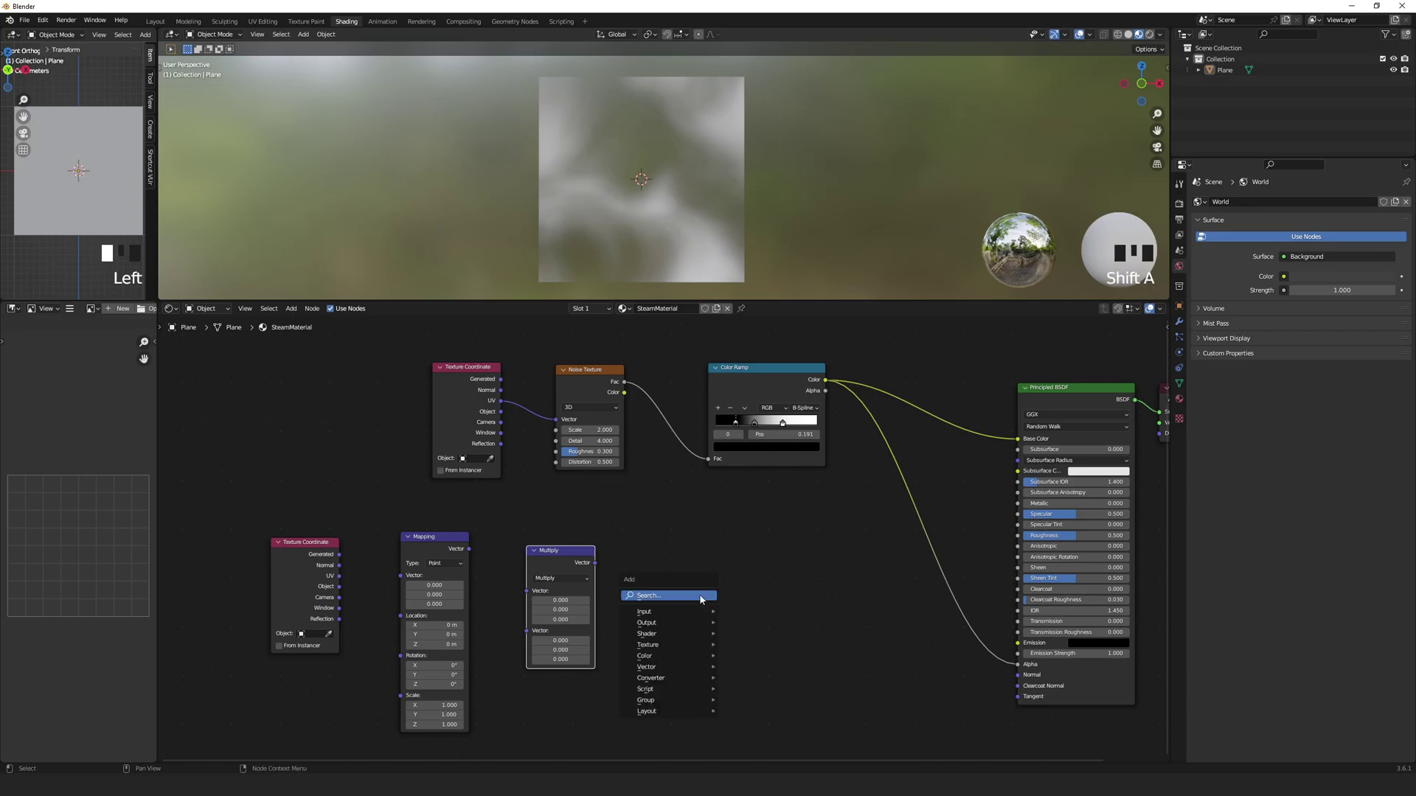
click(700, 596)
text(gradie)
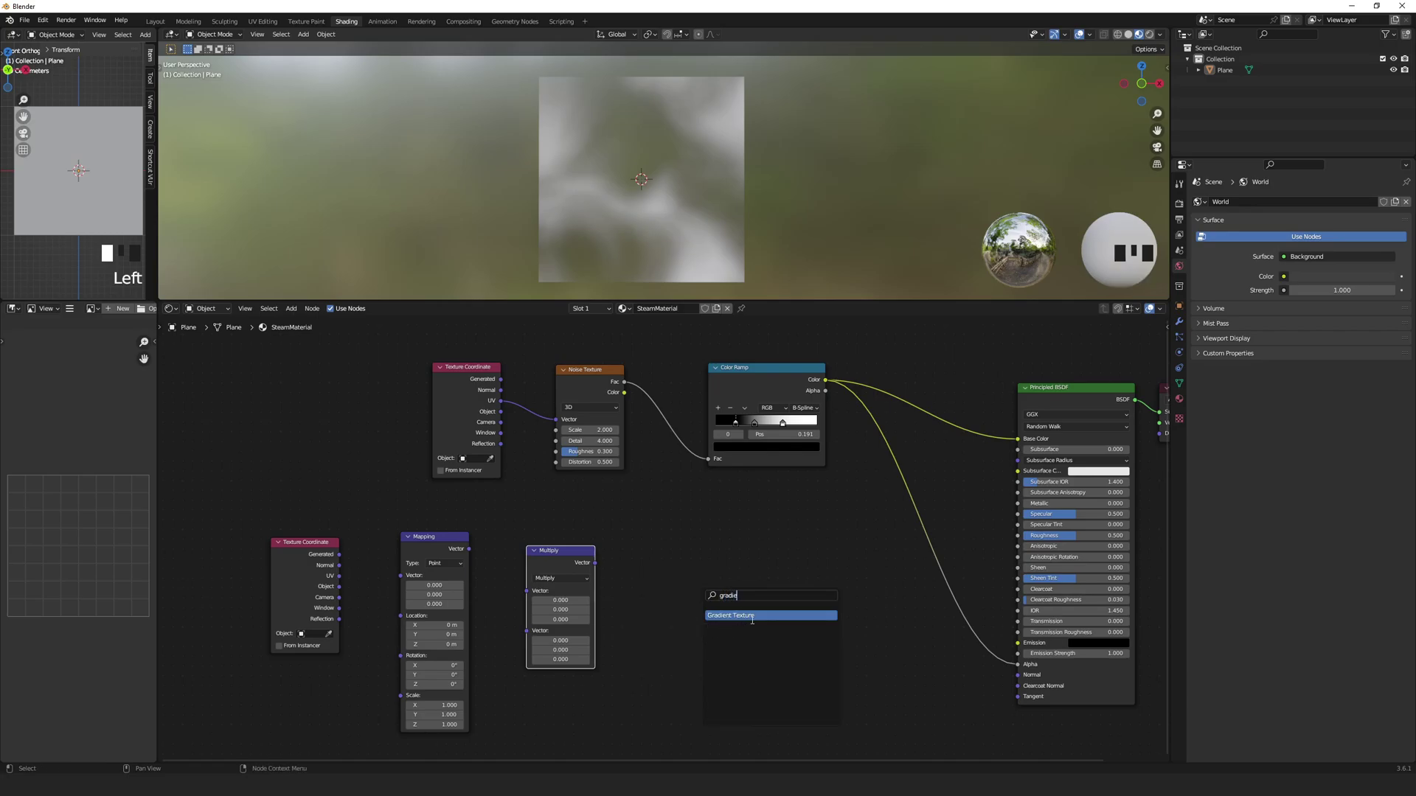
click(752, 616)
click(717, 595)
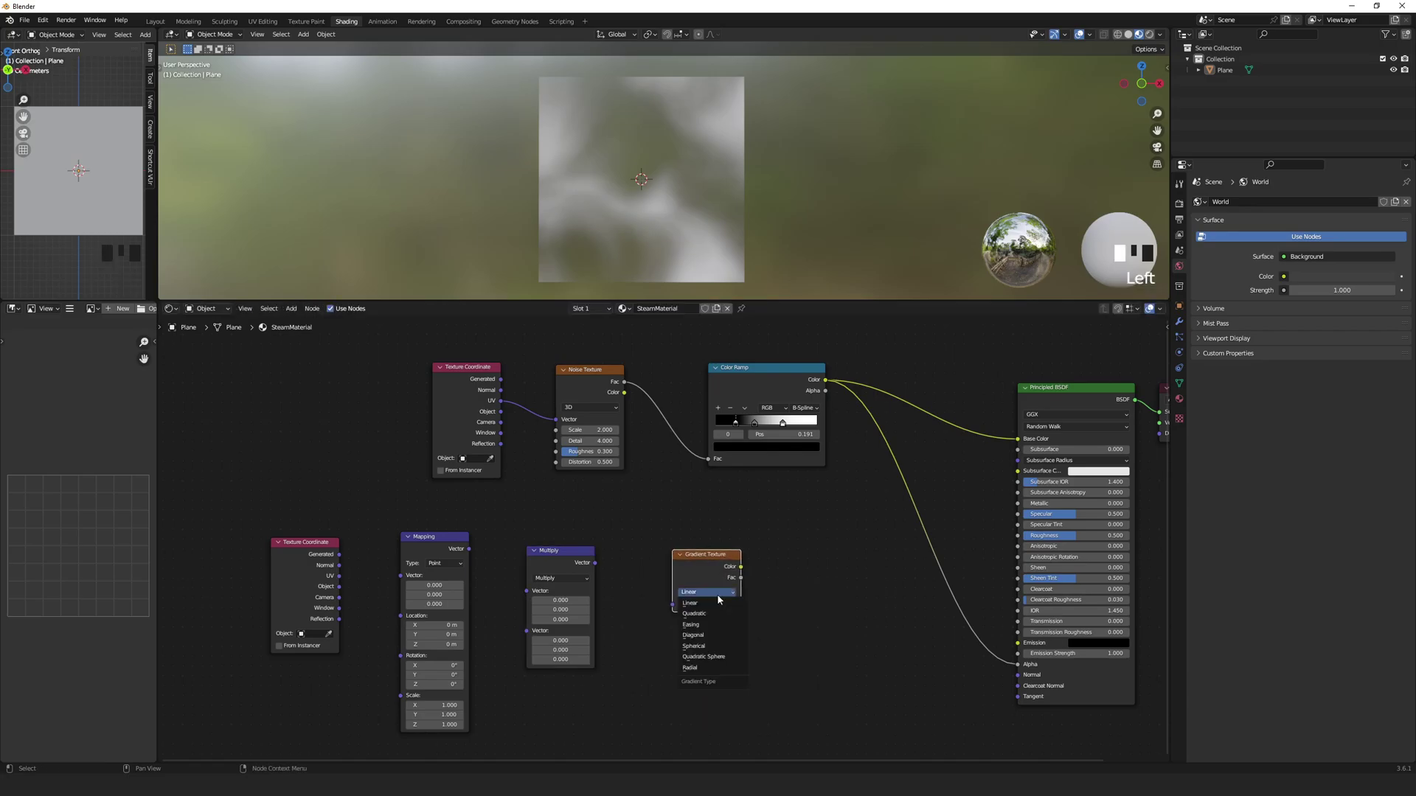
click(722, 647)
Add a second Color Ramp node beside the Gradient Texture node
key(shift+a)
click(782, 646)
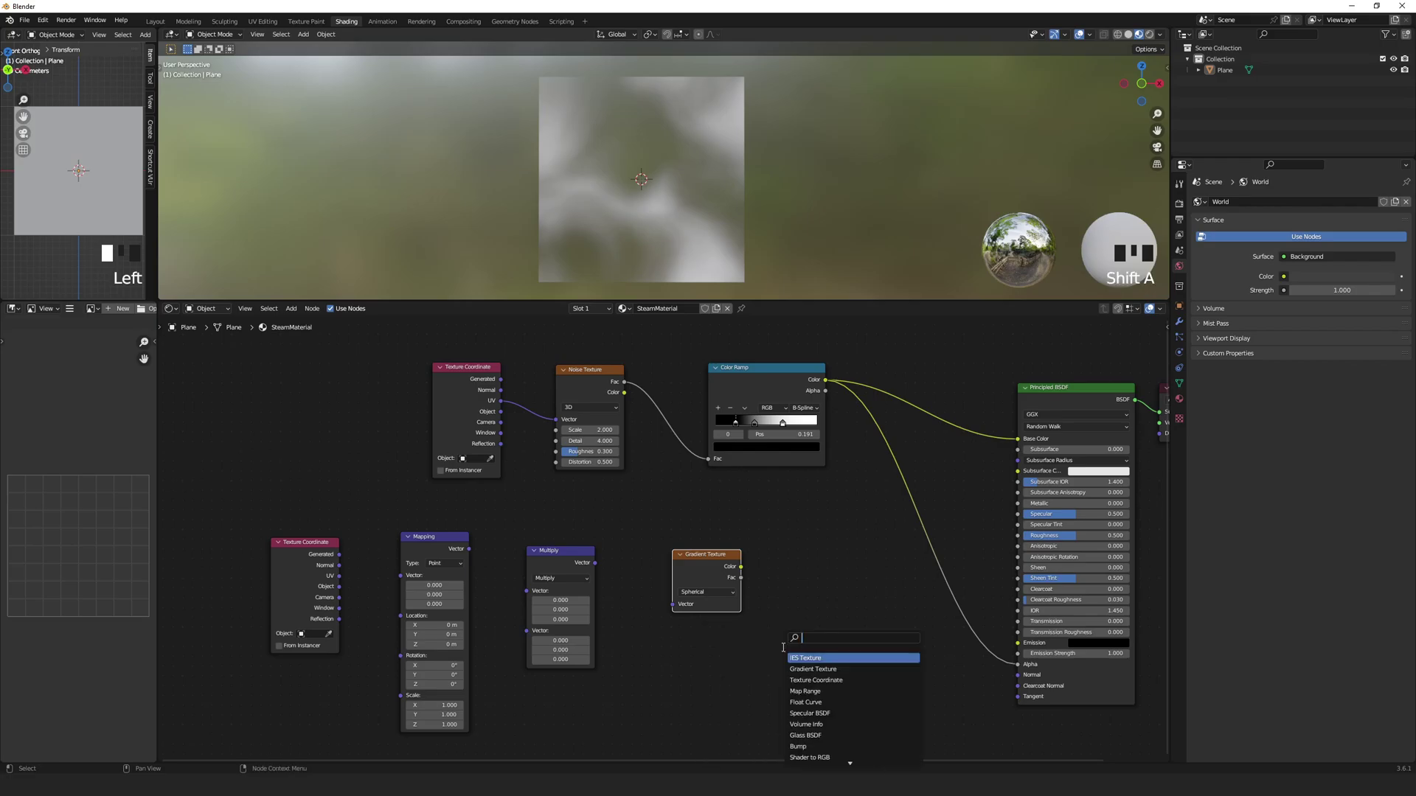
text(color)
click(802, 670)
click(776, 559)
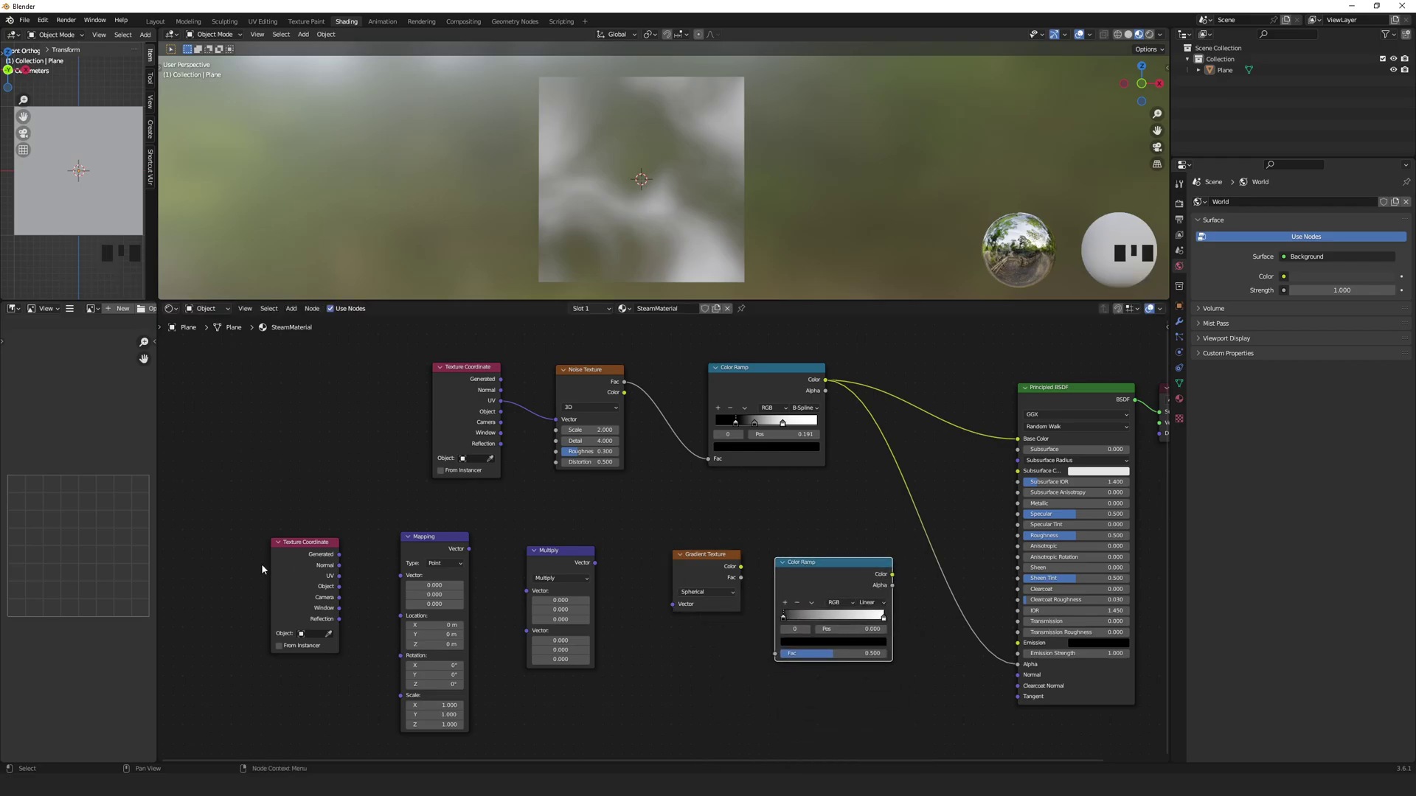
Link UV through Mapping, Multiply, Gradient Texture and the new Color Ramp, feeding its Color into the Principled BSDF's Base Color and Alpha
drag(338, 576, 672, 604)
drag(740, 578, 775, 653)
drag(893, 575, 1017, 664)
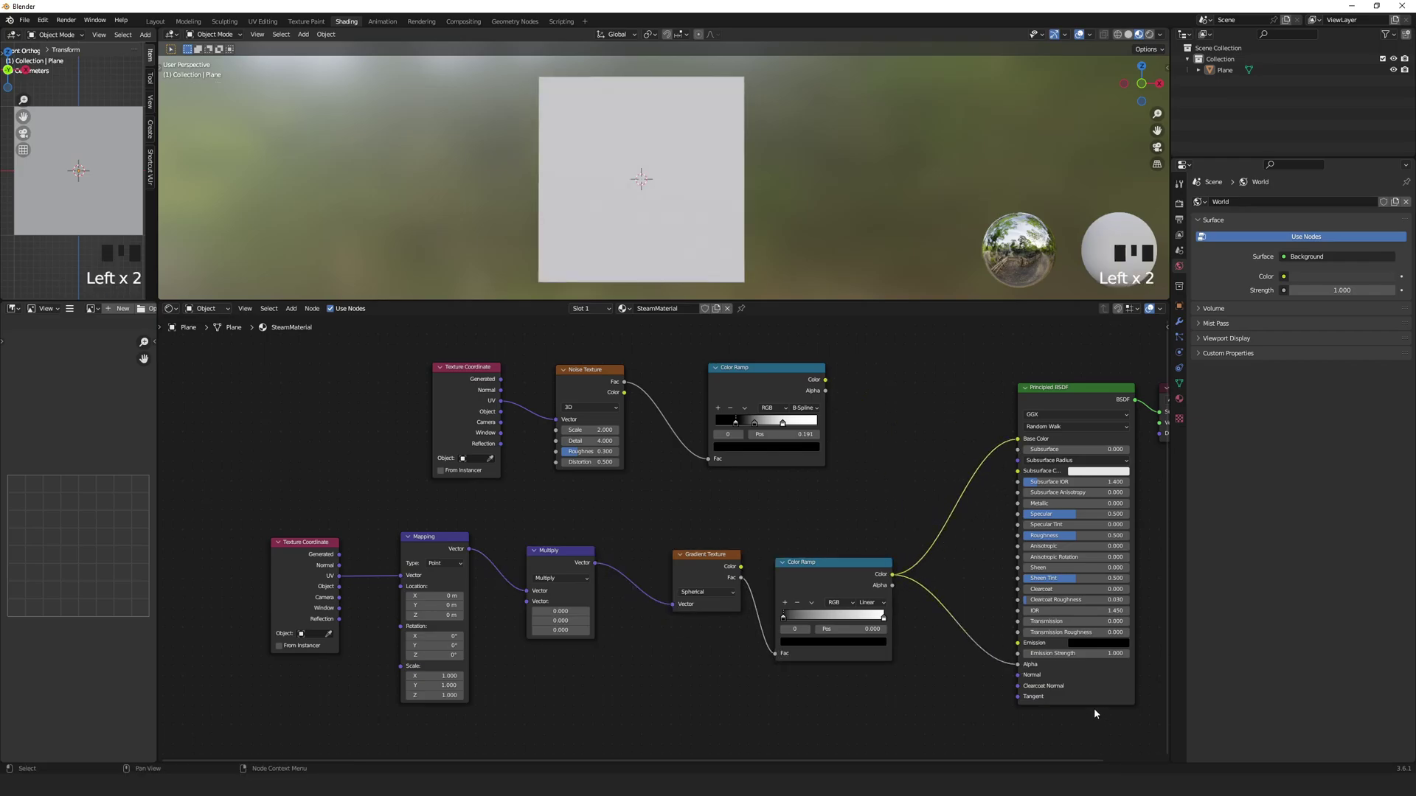
Set the X and Y values of the Multiply node's second vector to 1.5
drag(558, 611, 605, 611)
double_click(555, 611)
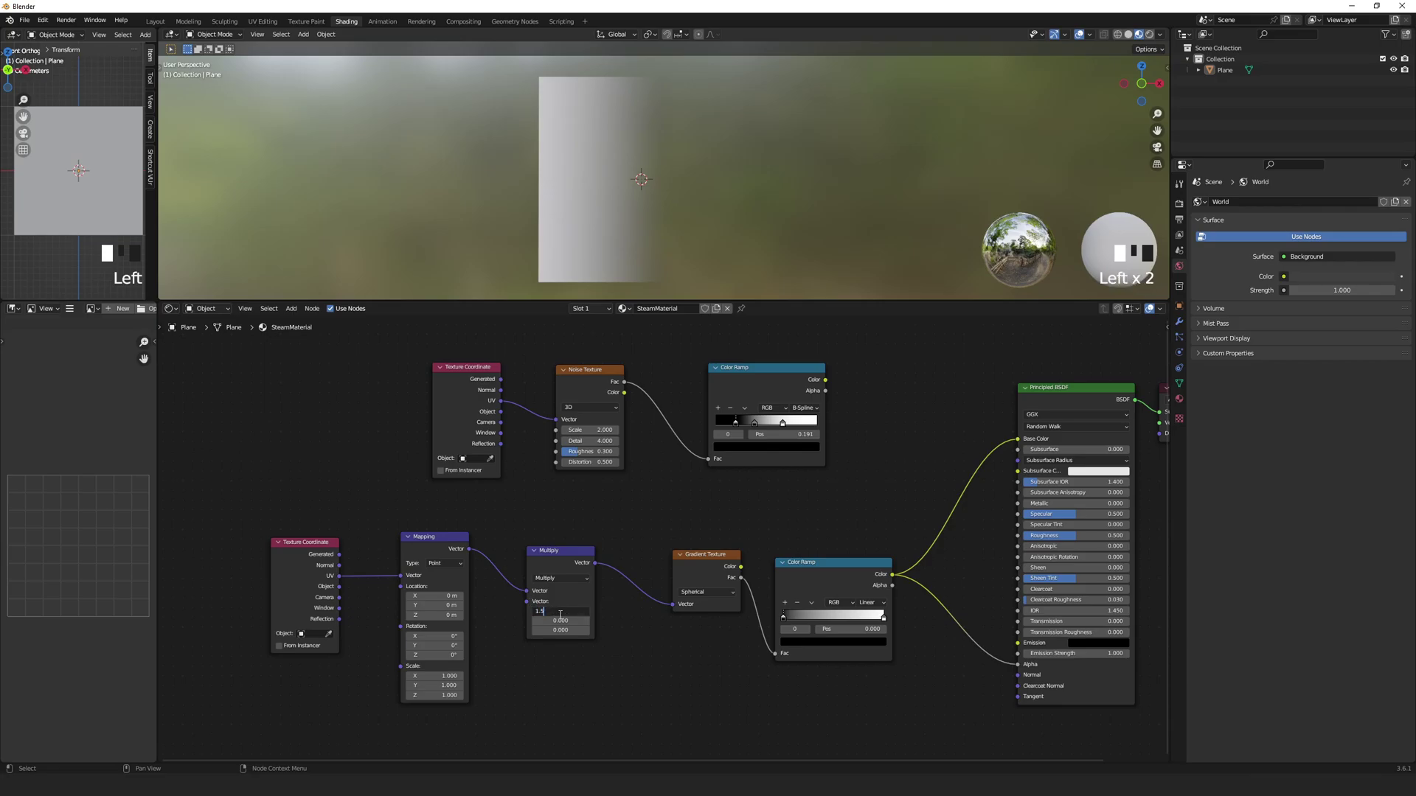
key(Return)
mouse_move(560, 620)
mouse_down()
mouse_move(542, 621)
mouse_move(586, 621)
mouse_up()
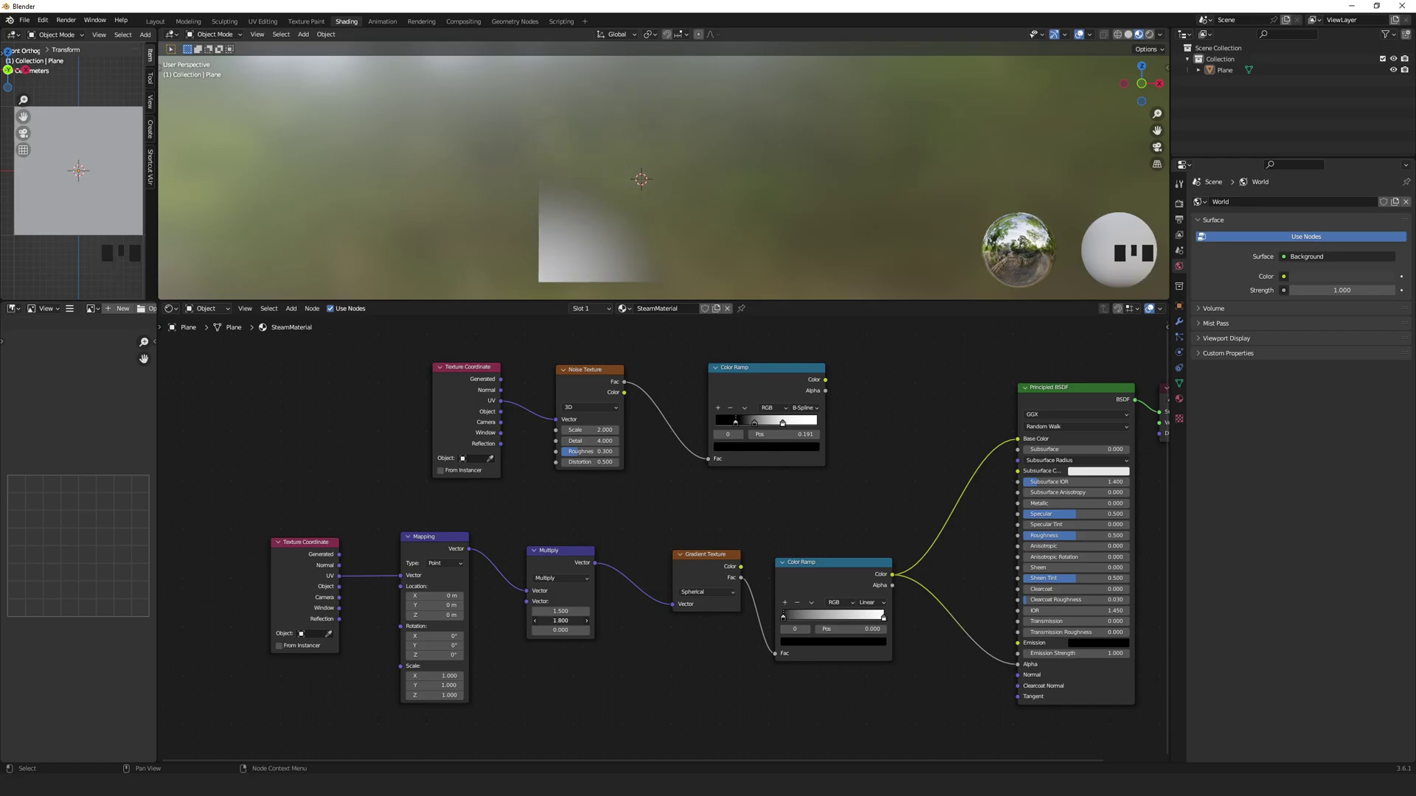
click(569, 621)
text(1.5)
key(Return)
Set the Mapping node's location to -0.5 m in X and -0.3 m in Y
mouse_move(439, 596)
mouse_down()
mouse_move(421, 605)
mouse_move(448, 606)
mouse_up()
click(445, 596)
text(-0.5)
key(Return)
click(449, 605)
key(BackSpace)
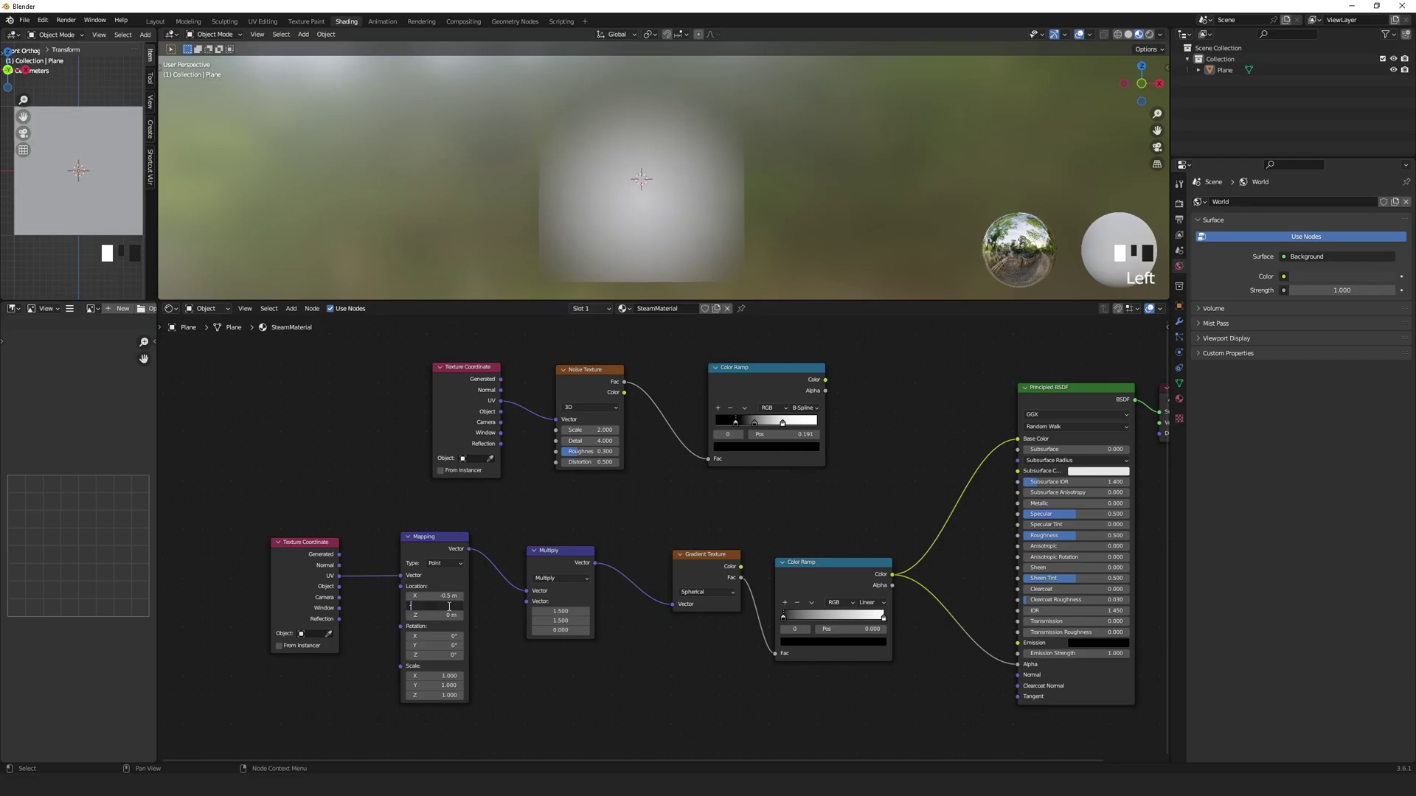
text(-0.3)
key(Return)
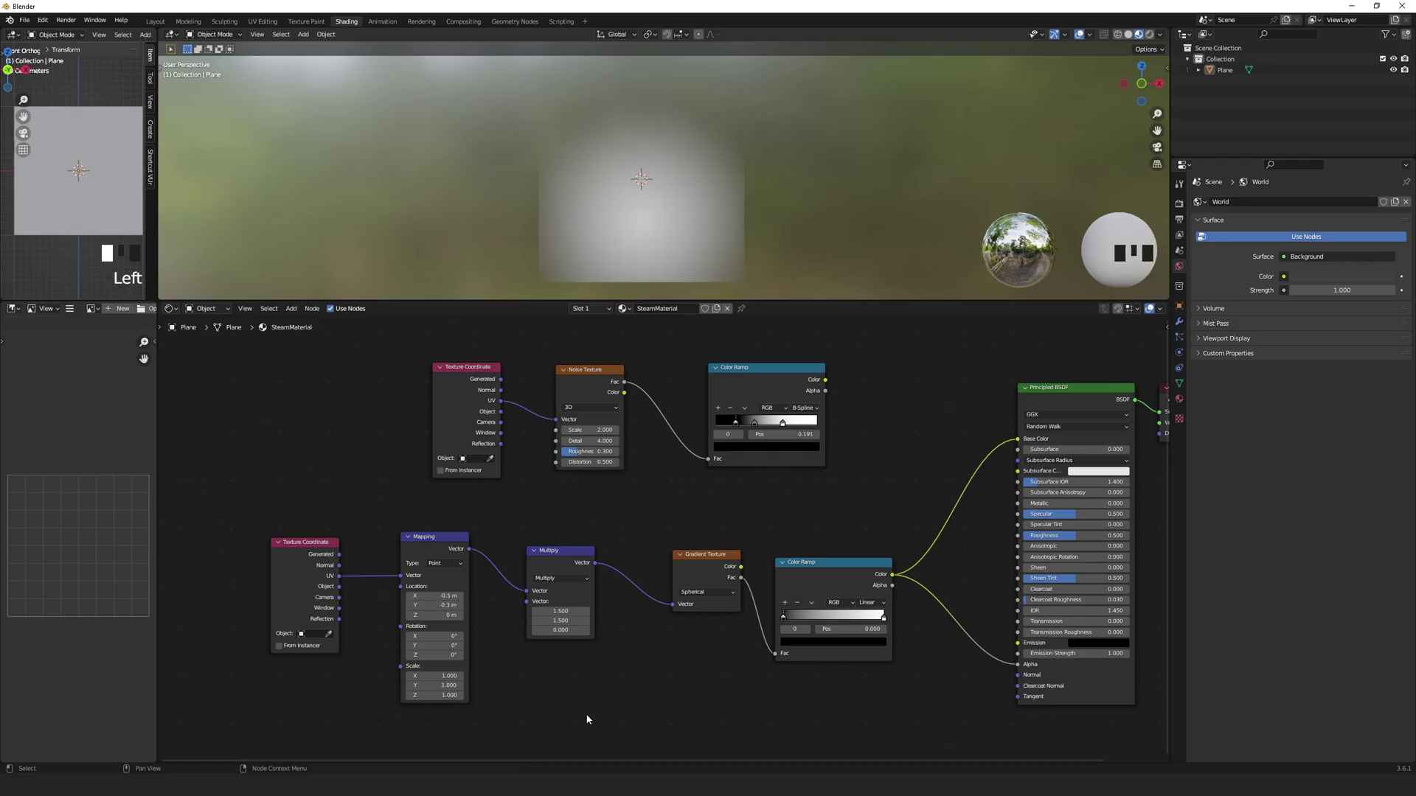
Switch the lower Color Ramp to B-Spline interpolation and adjust its stops, placing the middle stop at about 0.411
click(884, 604)
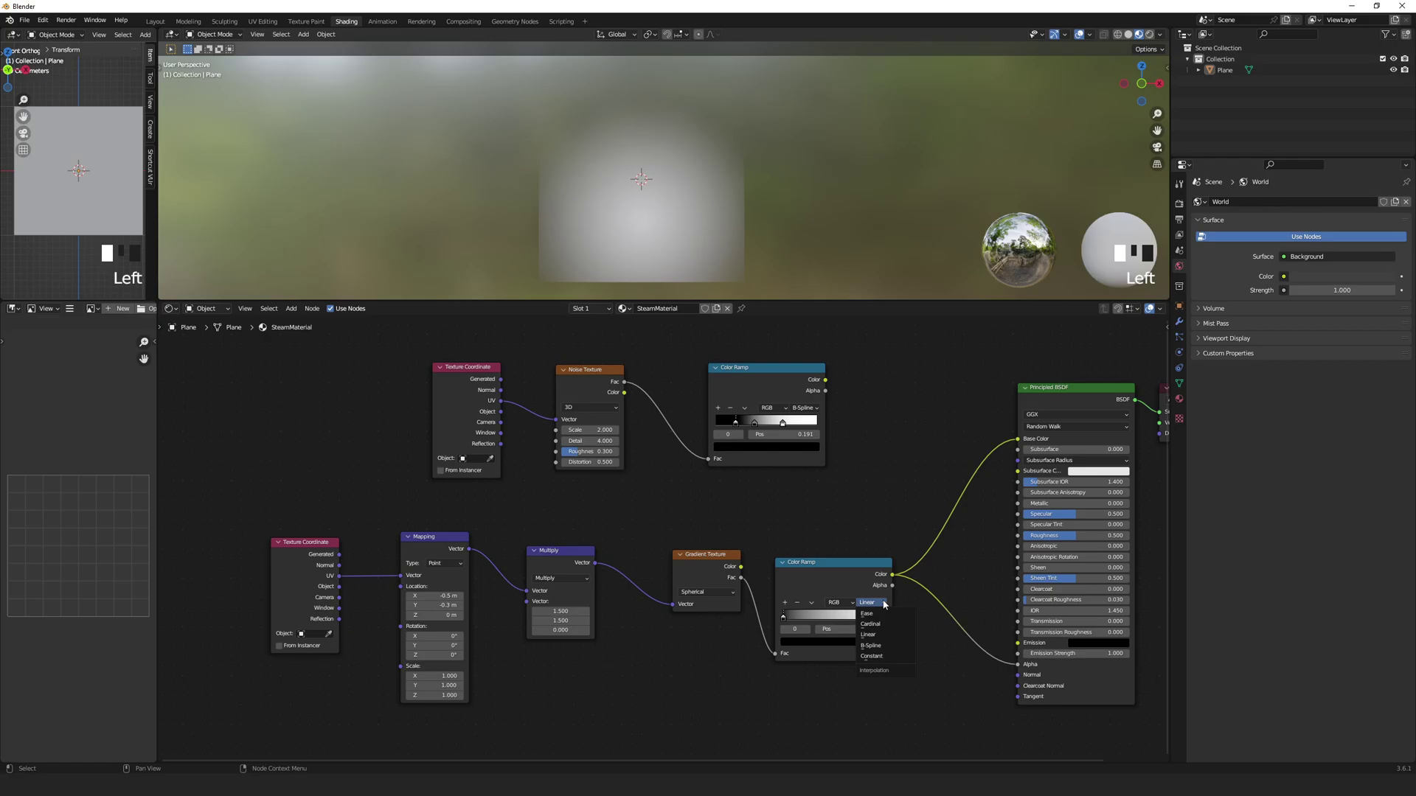
click(887, 646)
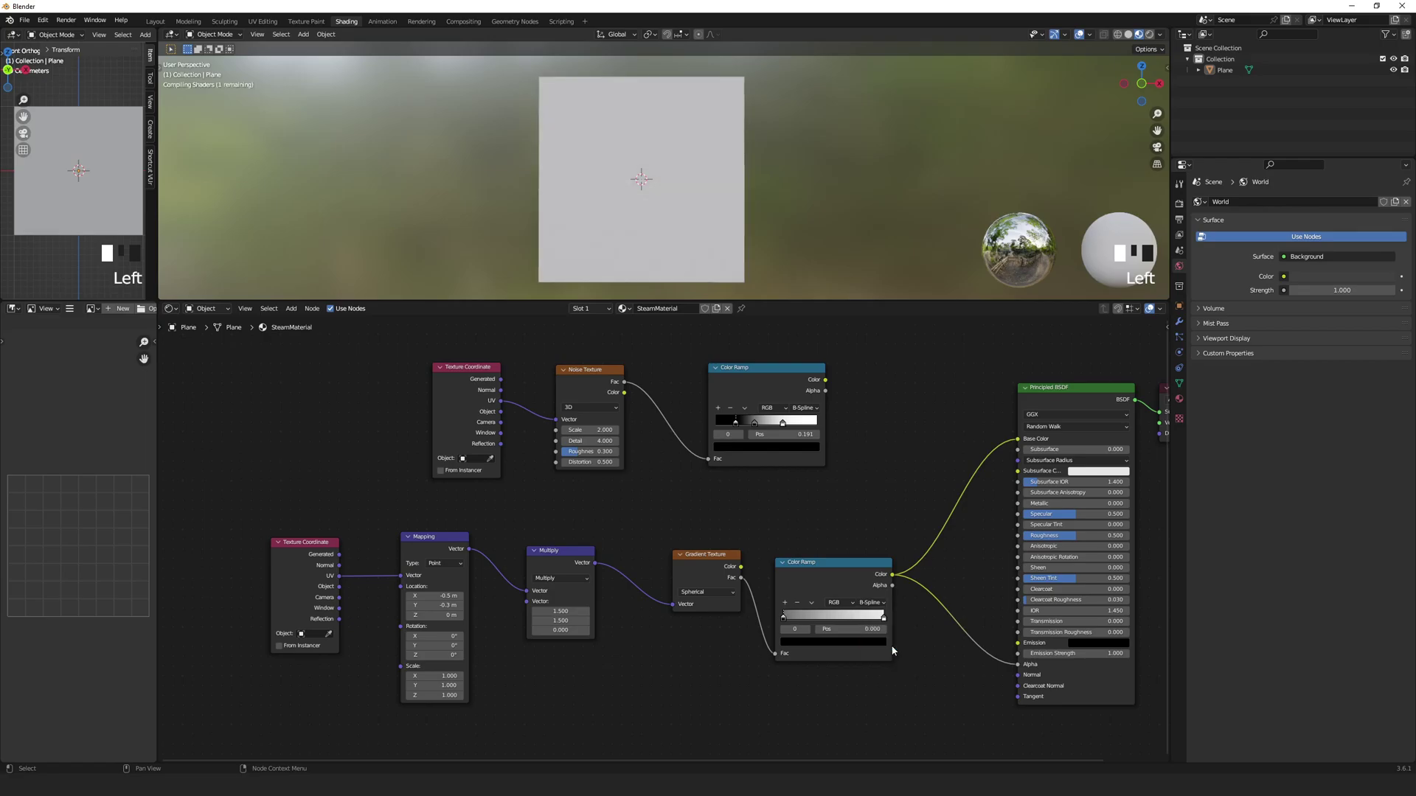
drag(781, 615, 862, 617)
click(791, 601)
click(862, 641)
drag(872, 520, 827, 620)
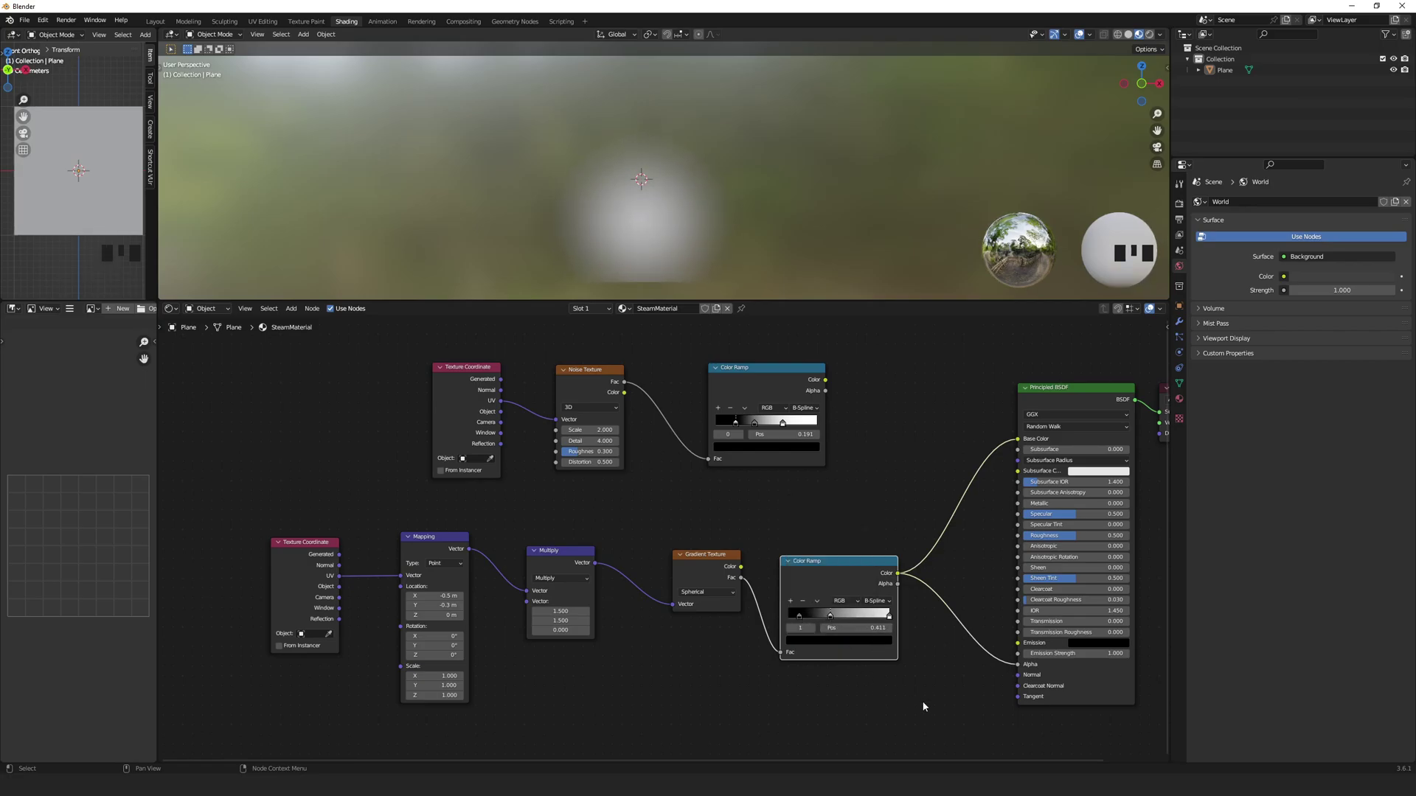
Move the Multiply, Gradient Texture and lower Color Ramp nodes closer to the Mapping node to free space before the shader
drag(914, 712, 637, 554)
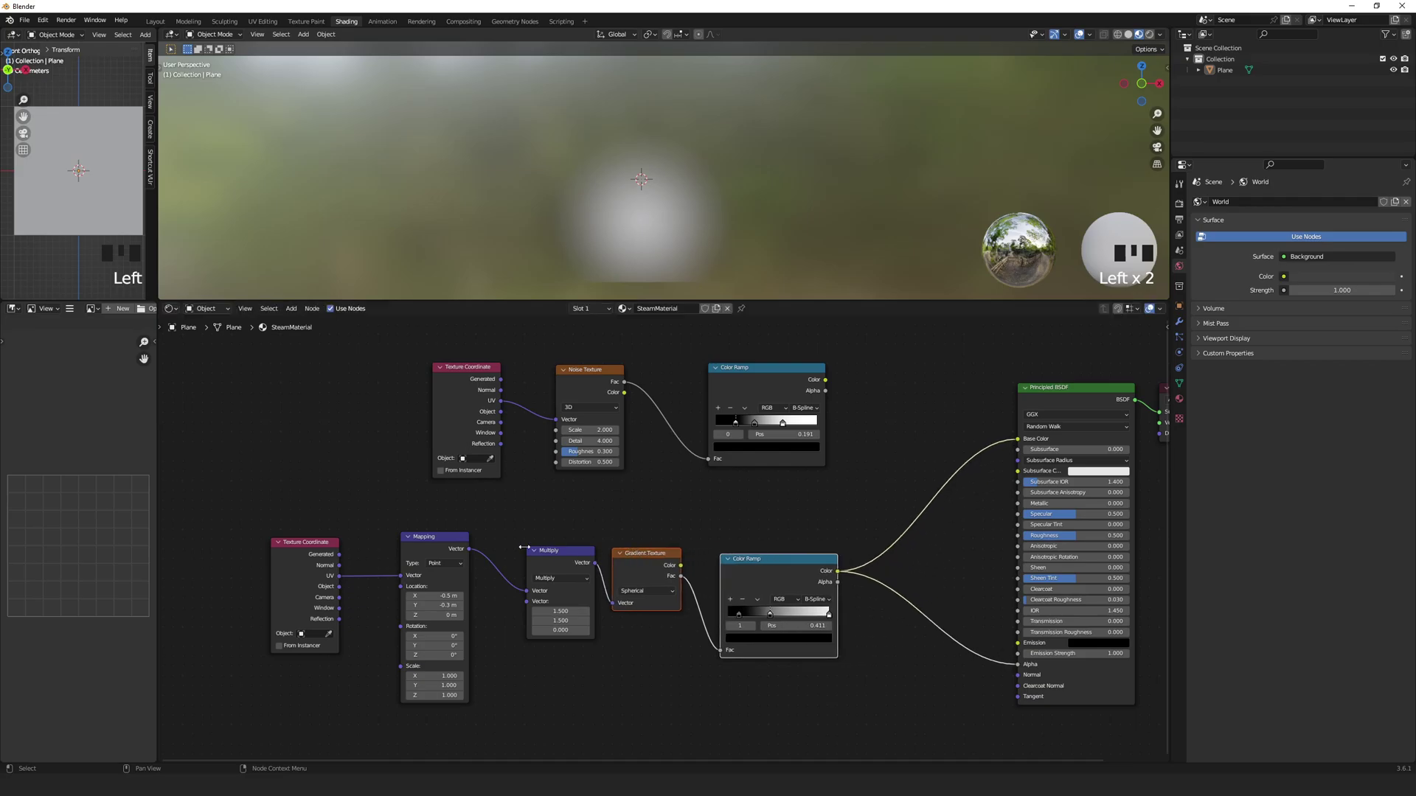
drag(506, 534, 759, 682)
drag(782, 560, 754, 558)
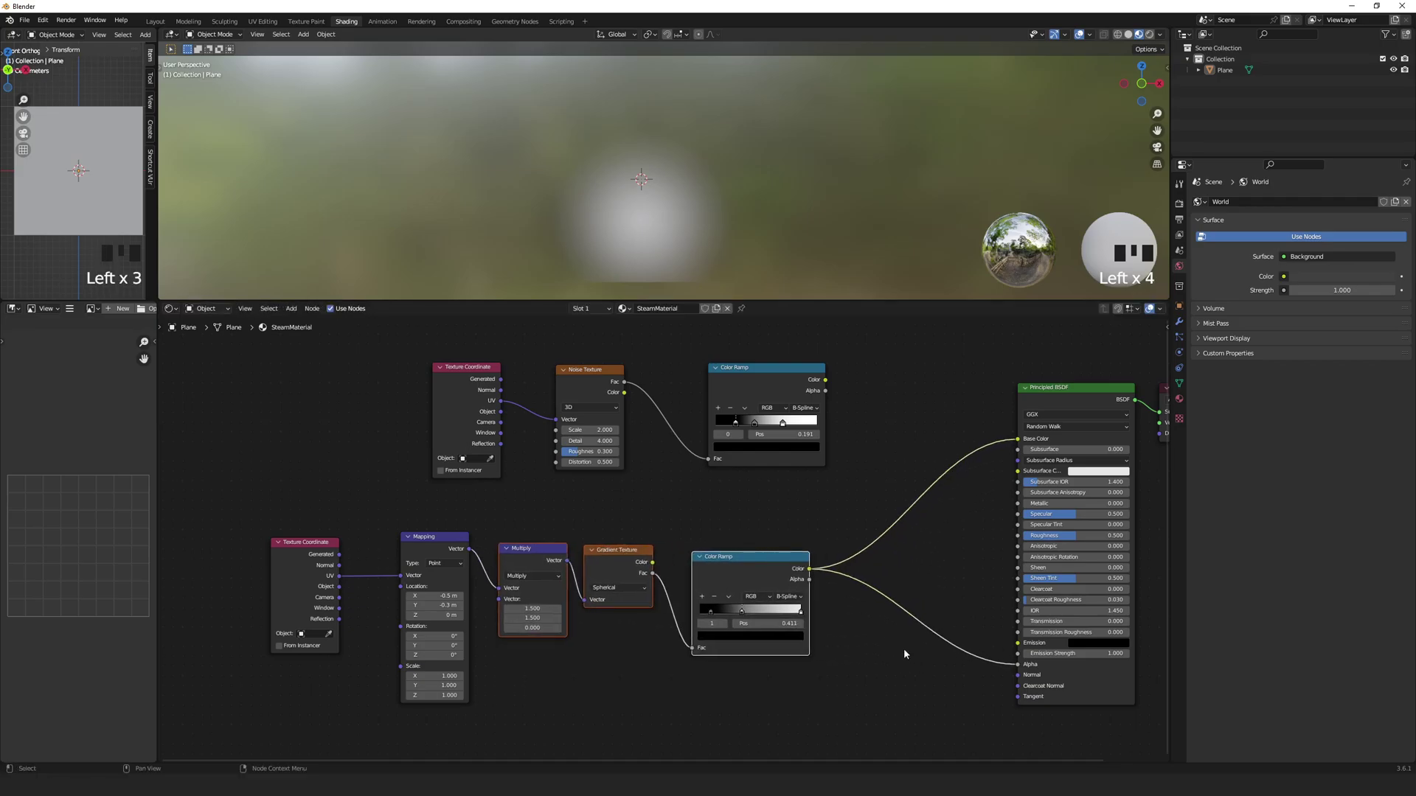
Insert a Mix Color node between the lower Color Ramp and the Principled BSDF
key(shift+a)
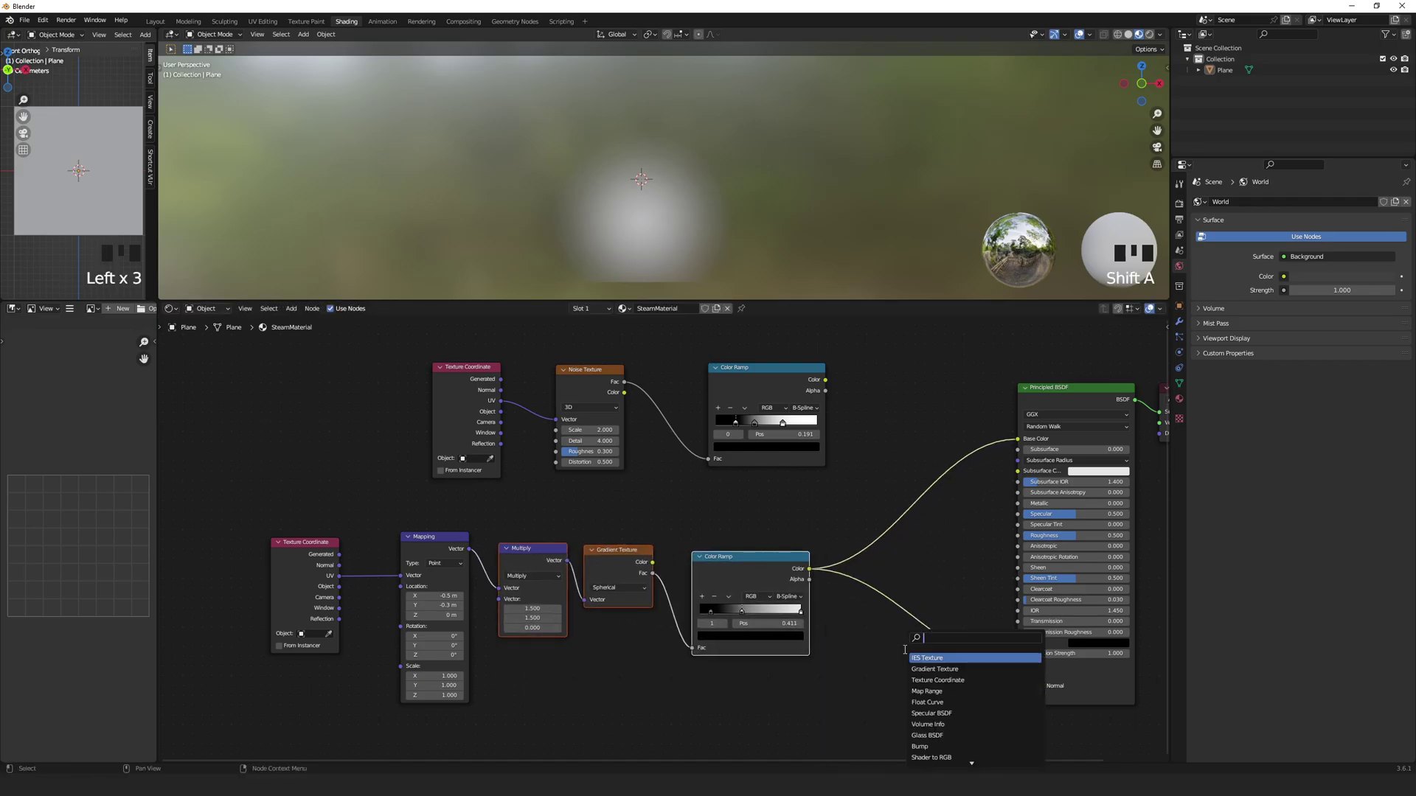
text(color mix)
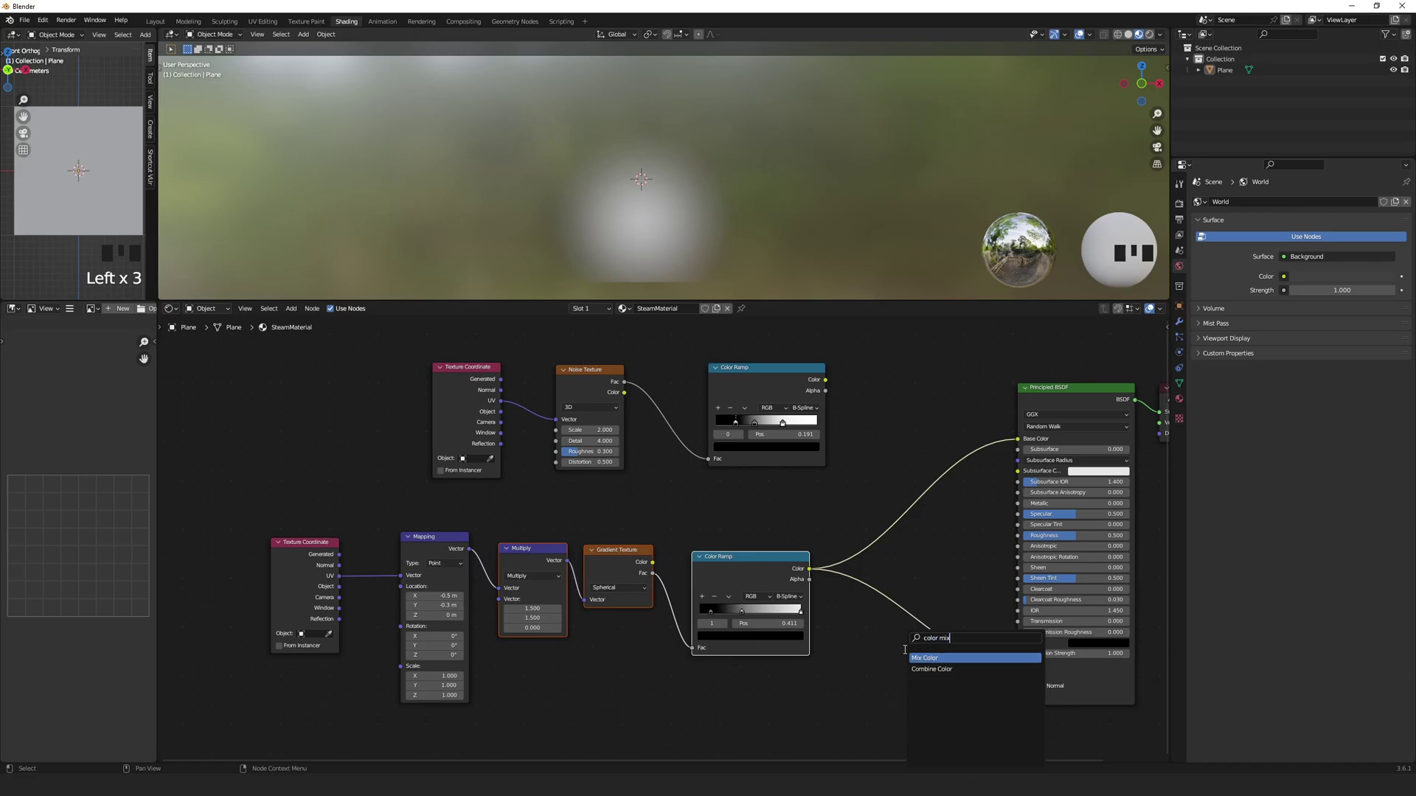
click(934, 657)
click(908, 522)
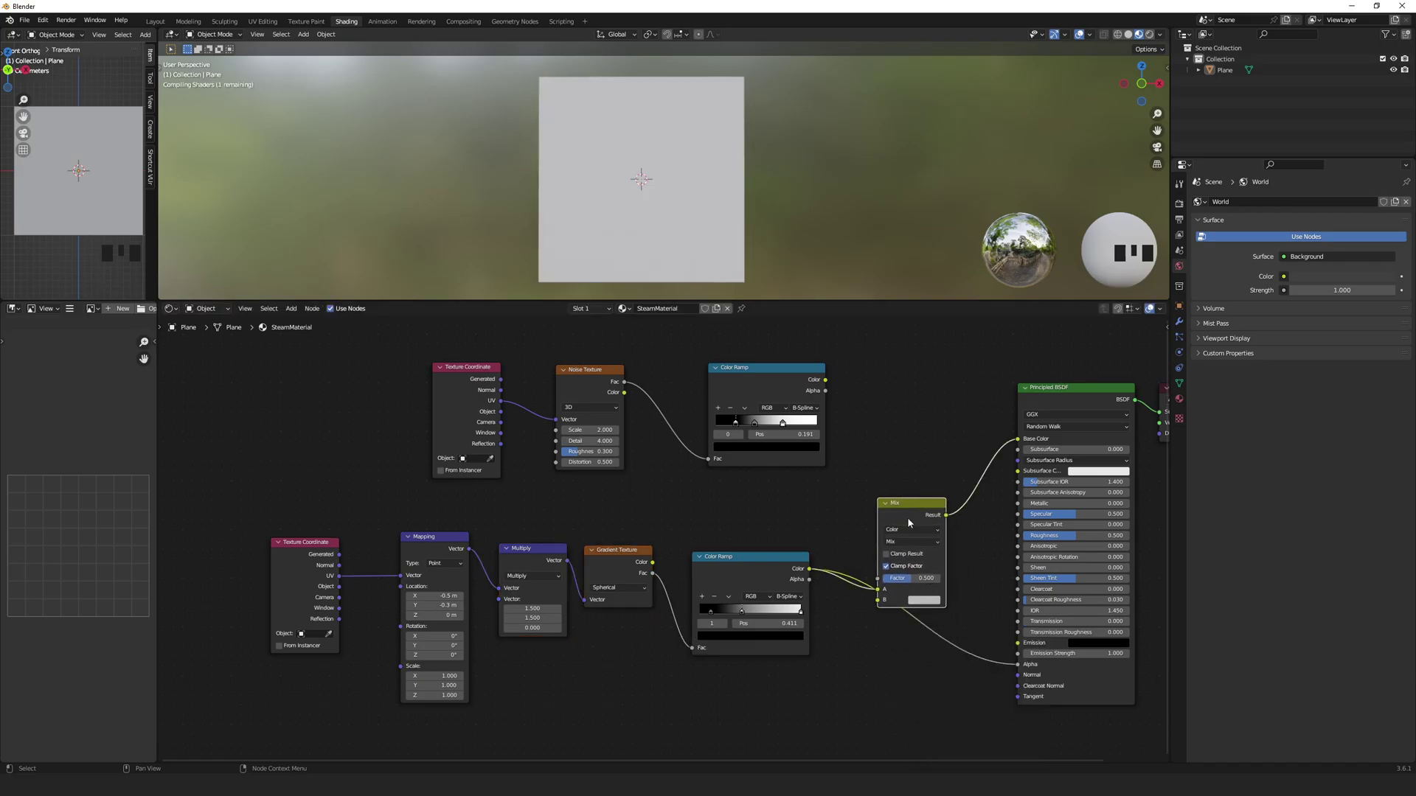
Link the Mix result to Alpha as well, the noise Color Ramp to input A and the gradient Color Ramp to input B
drag(946, 514, 1016, 665)
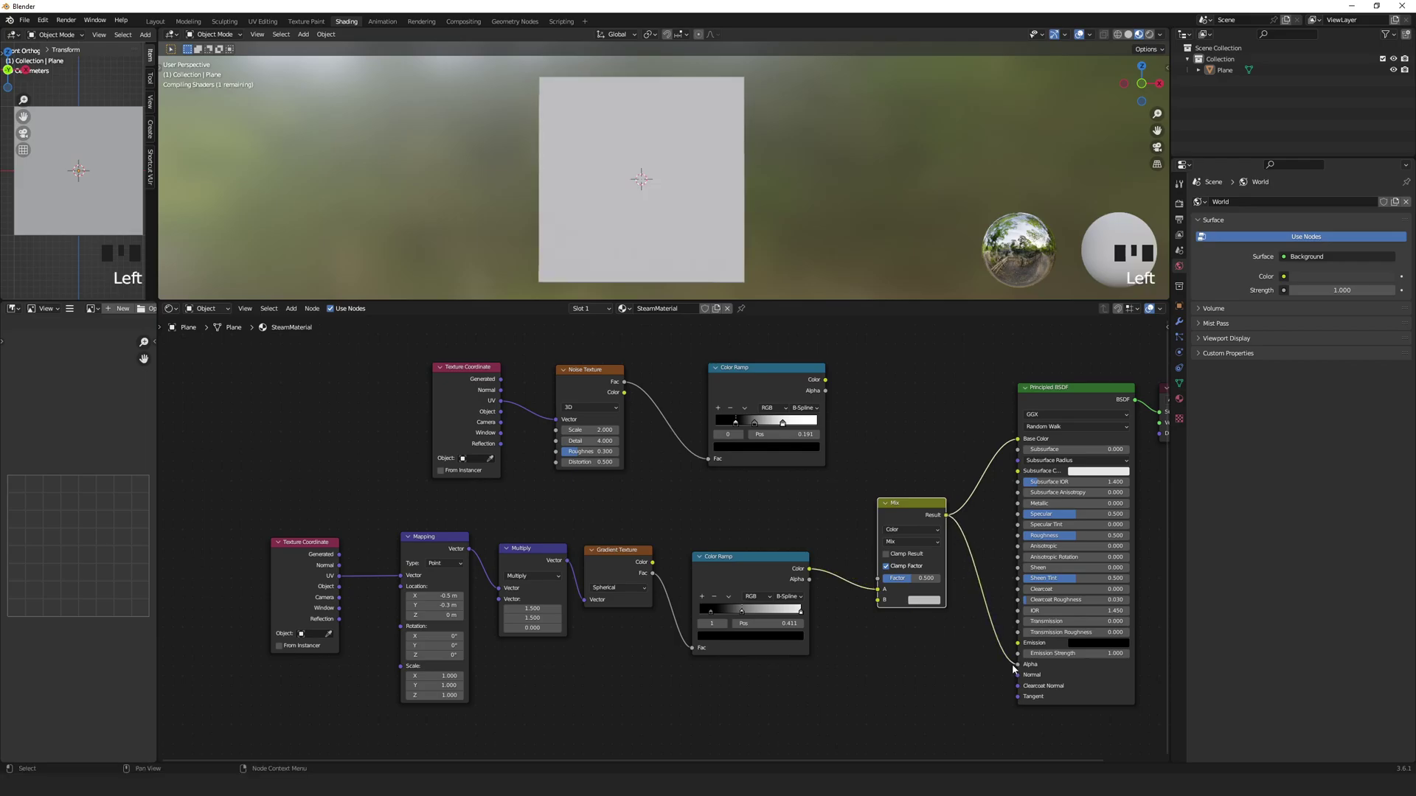
drag(810, 570, 878, 600)
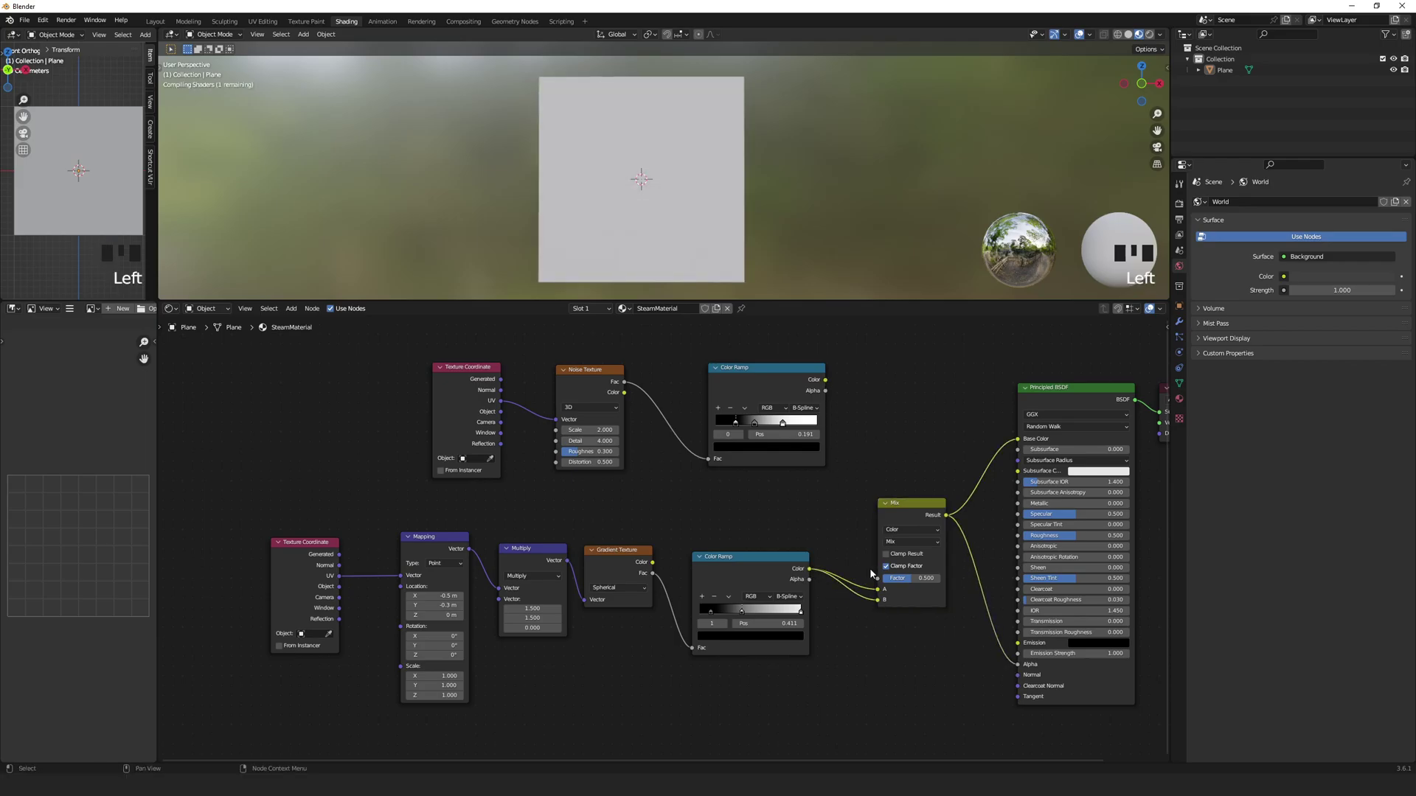
drag(826, 380, 877, 590)
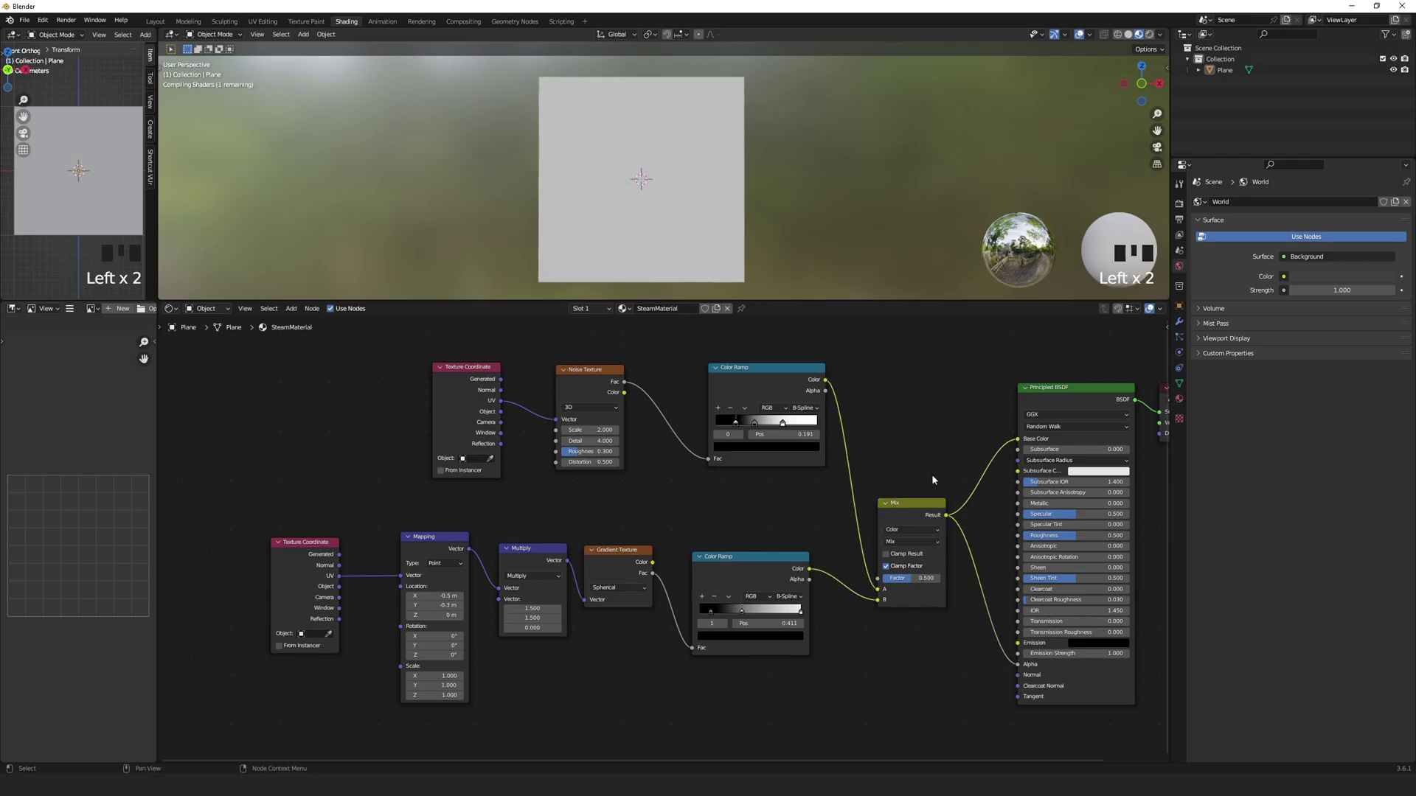
Move the Mix node up between both chains and set it to Multiply blending with a factor of 1
drag(928, 504, 923, 407)
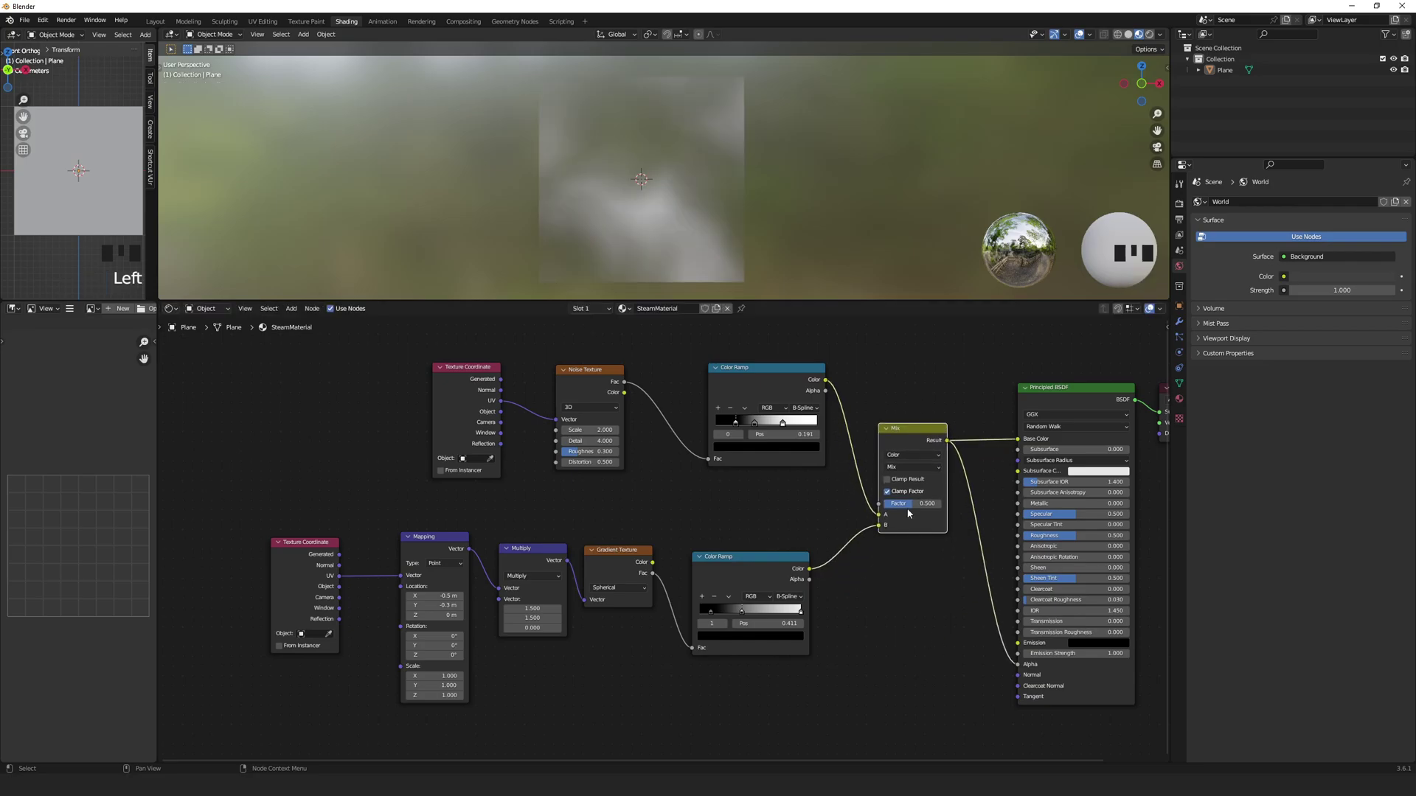
click(932, 468)
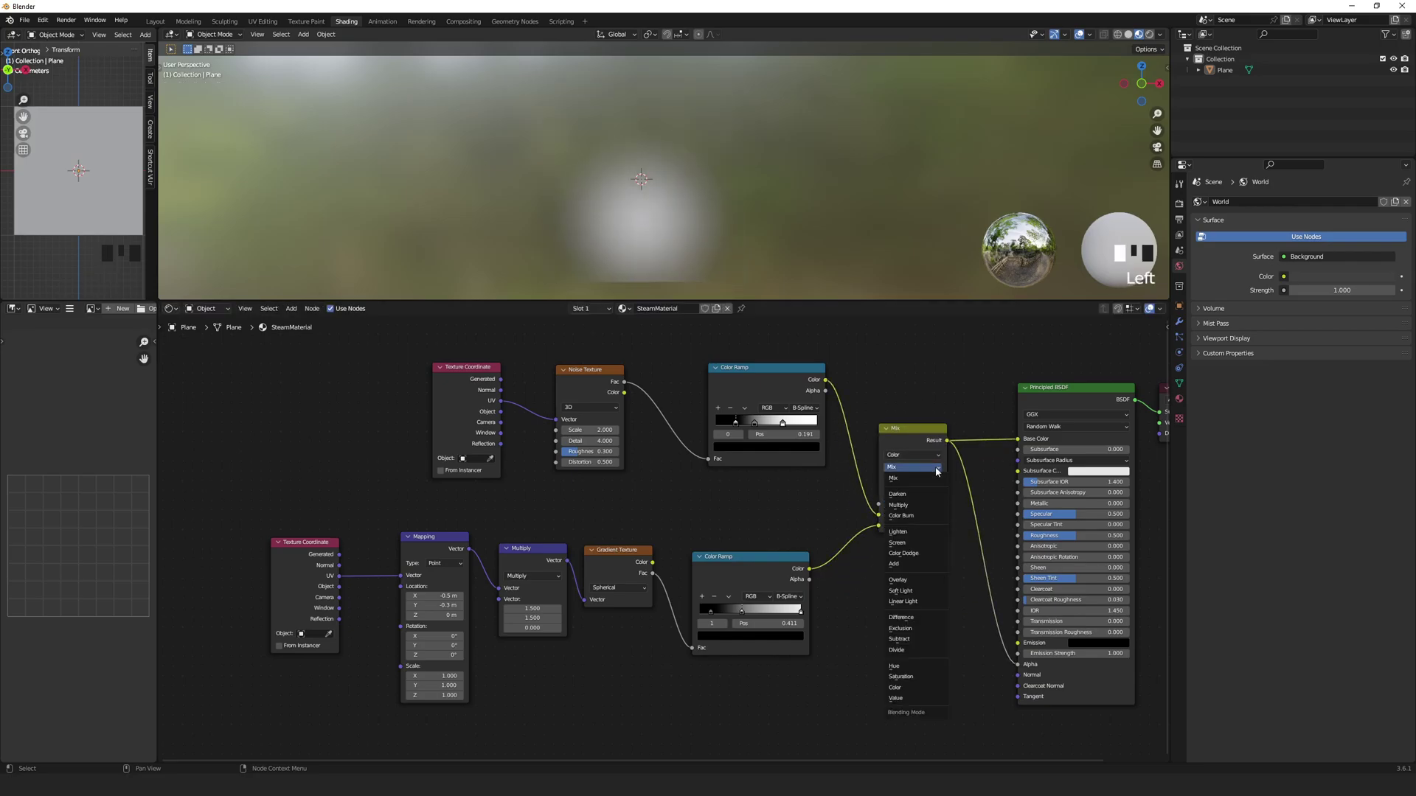
click(930, 505)
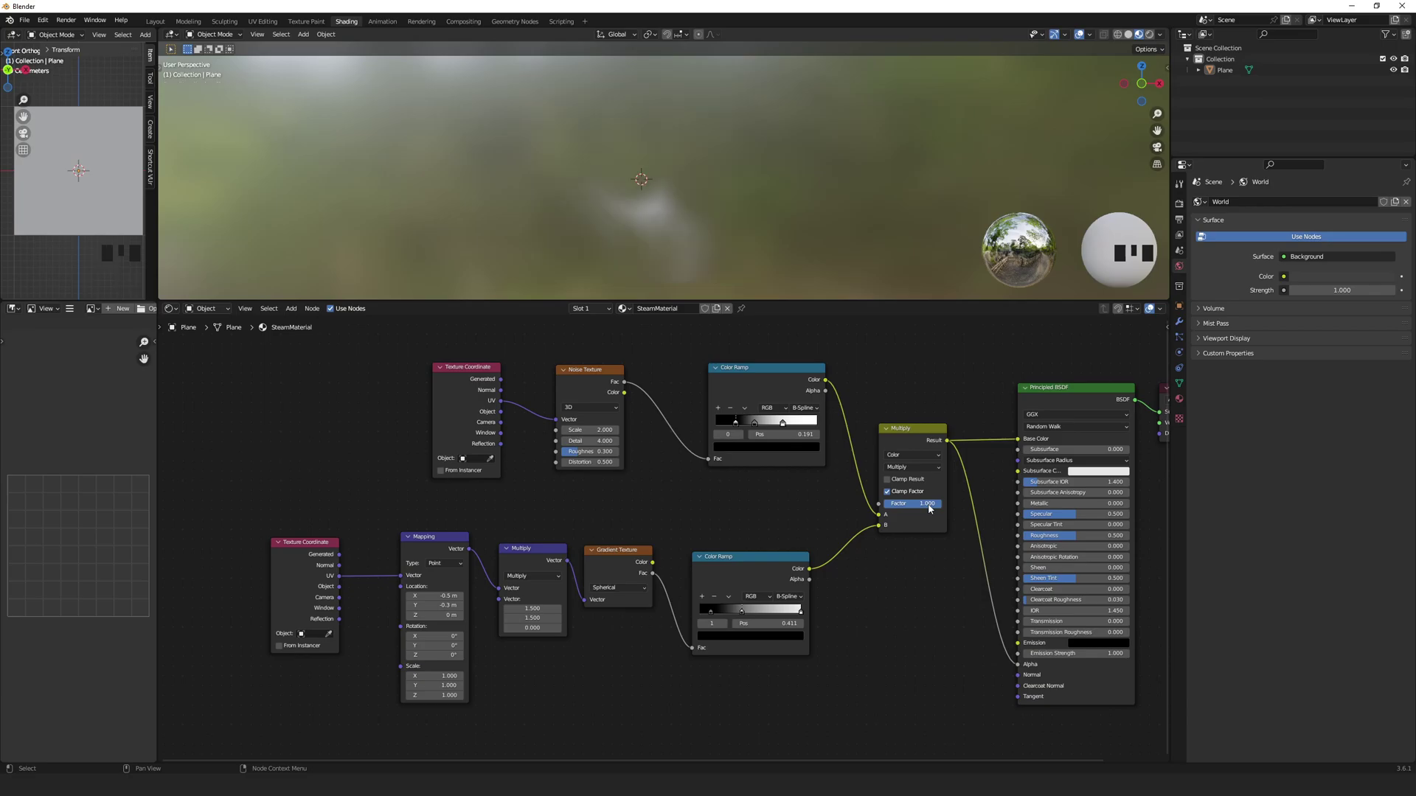
Move the upper Texture Coordinate node away from the Noise Texture and insert a Vector Math Add node on the link between them
scroll(662, 484, up, 2)
scroll(662, 483, up, 3)
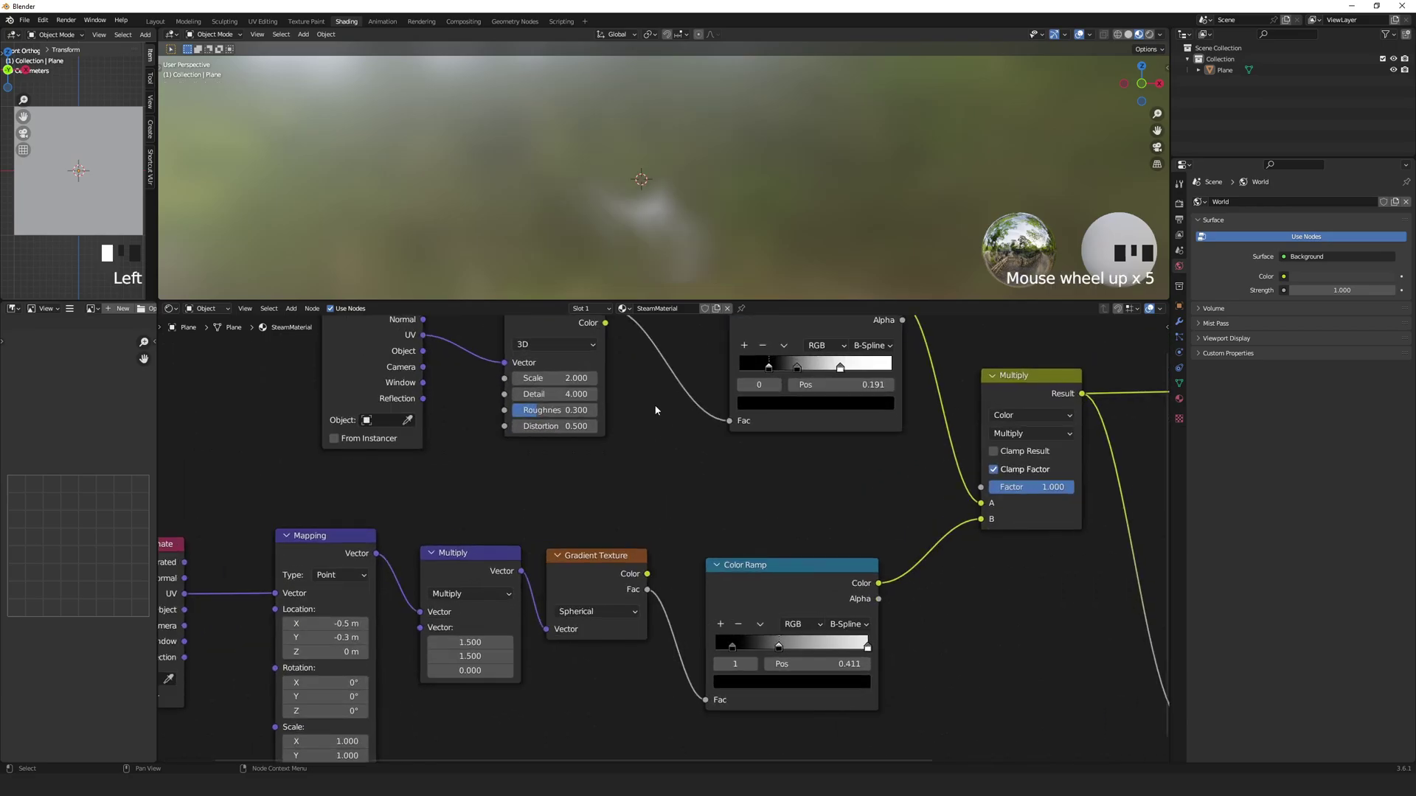
shift+scroll(662, 484, up, 5)
click(515, 474)
drag(515, 474, 312, 383)
key(shift+a)
click(413, 601)
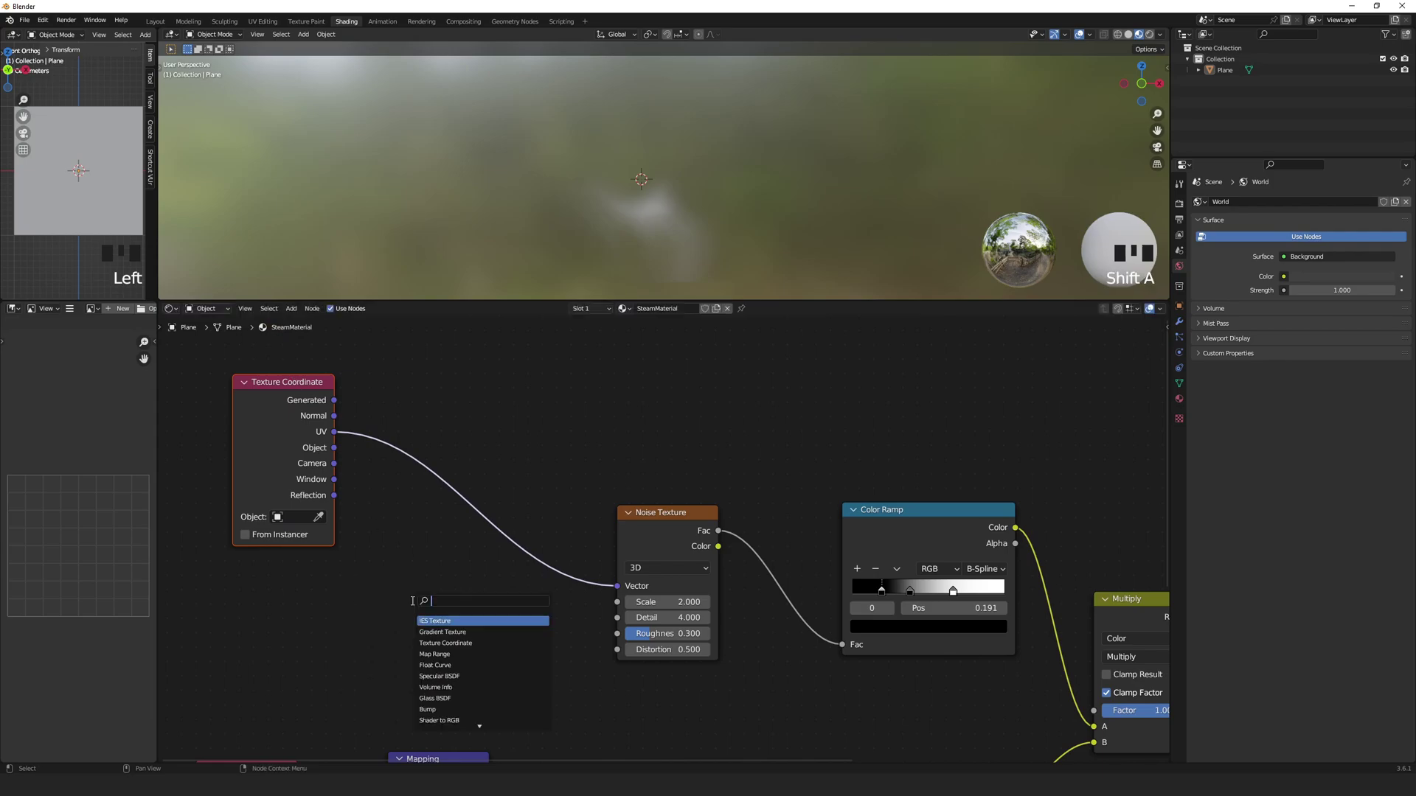
text(vector)
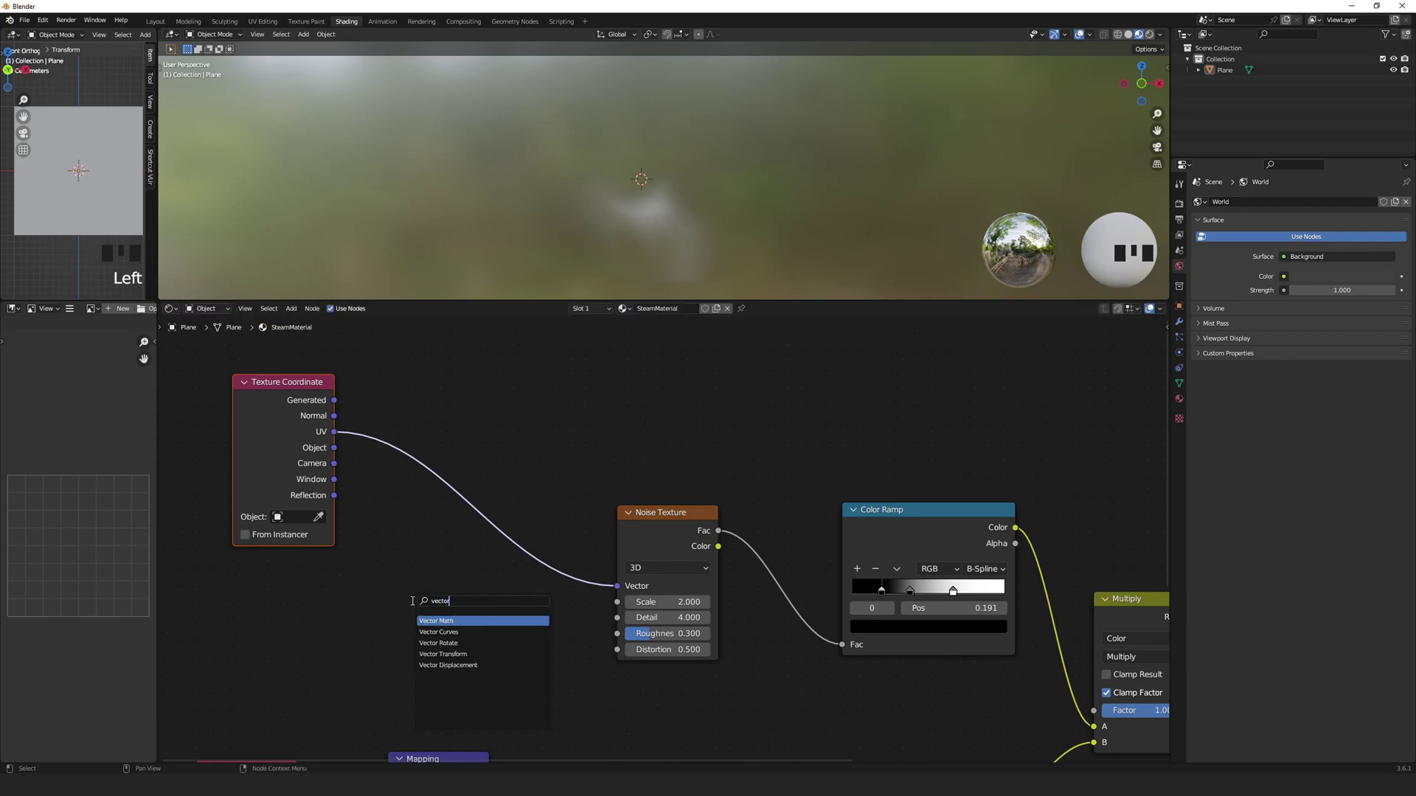
key(Return)
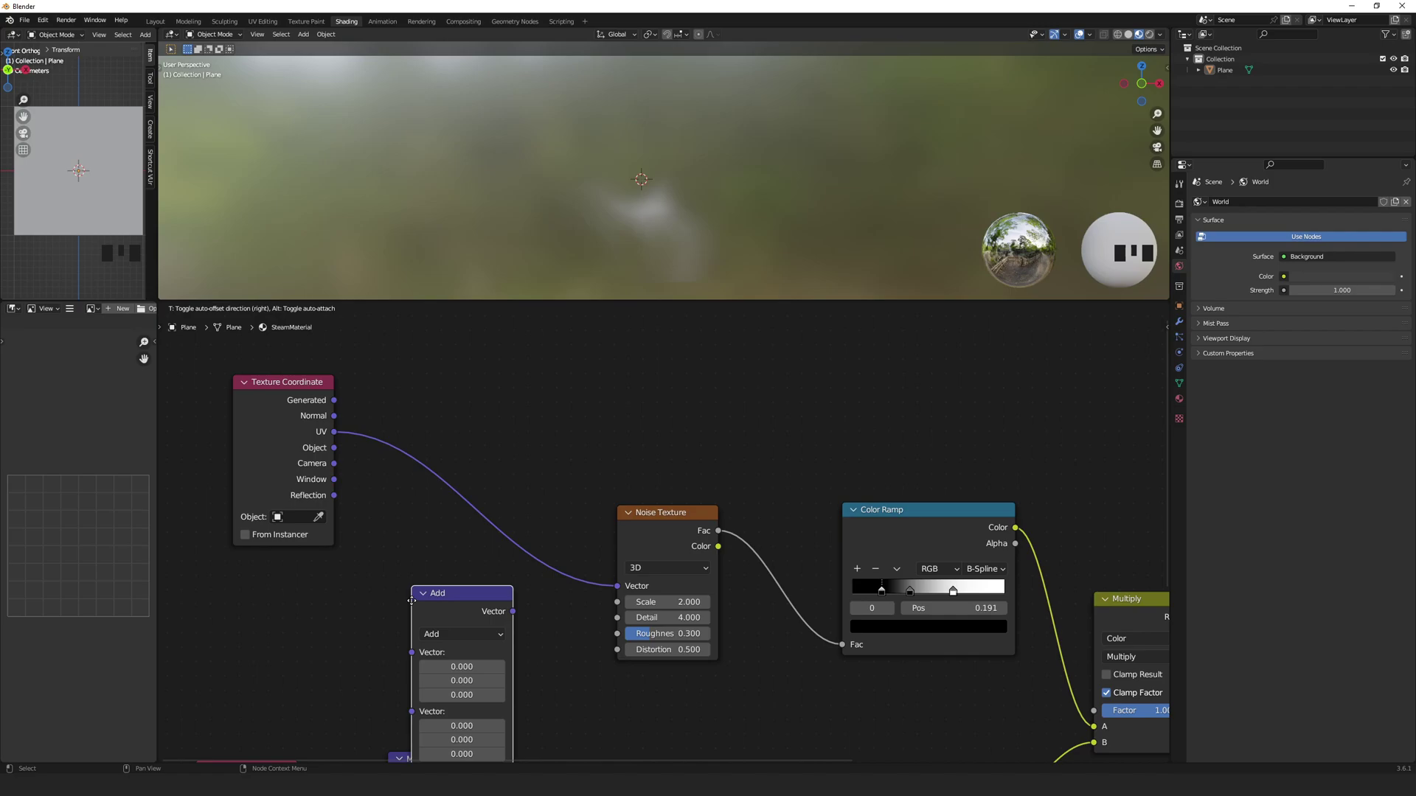
click(423, 472)
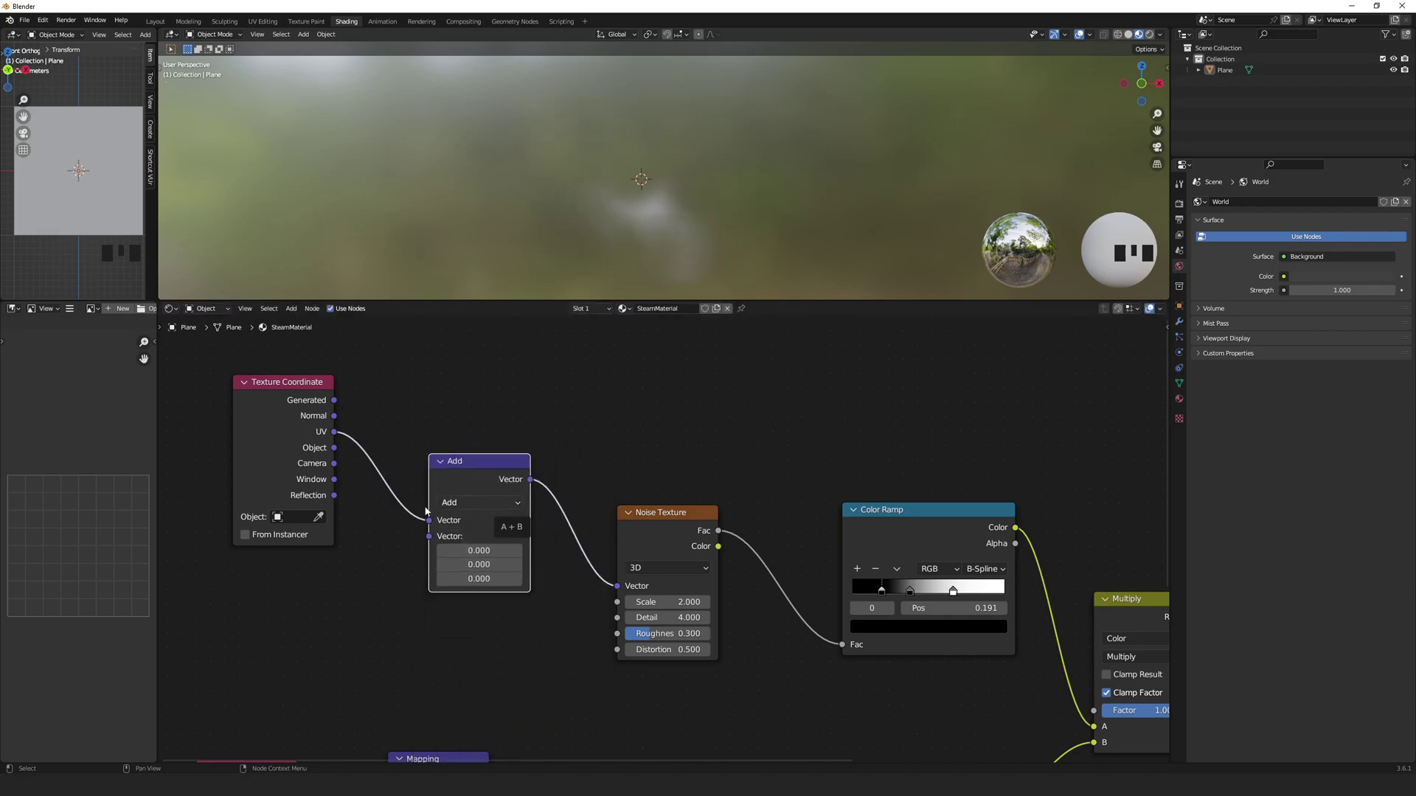
Add a Combine XYZ node with X 1.4, Y 1.5 and Z 1.2, linked to the second vector of the Add node
click(297, 631)
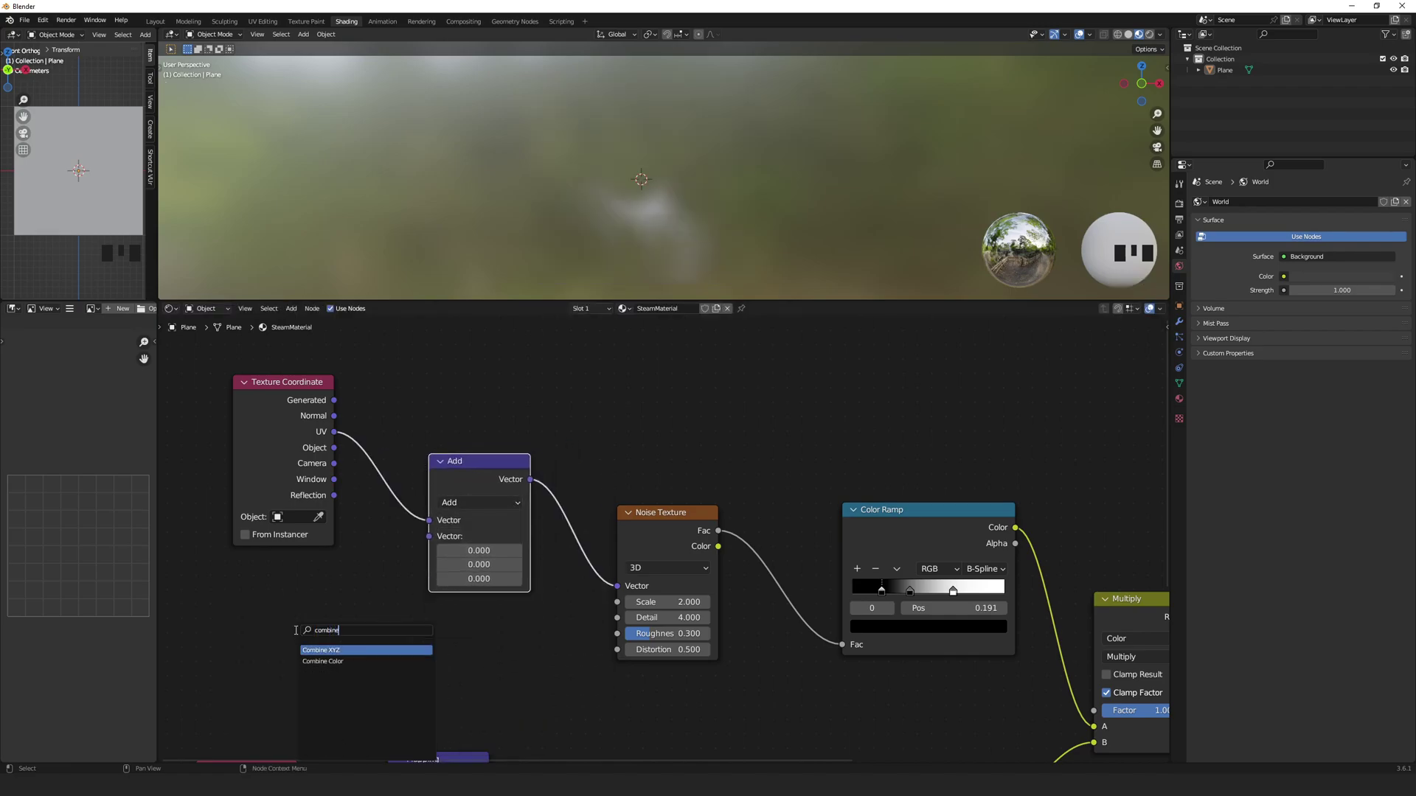
click(321, 648)
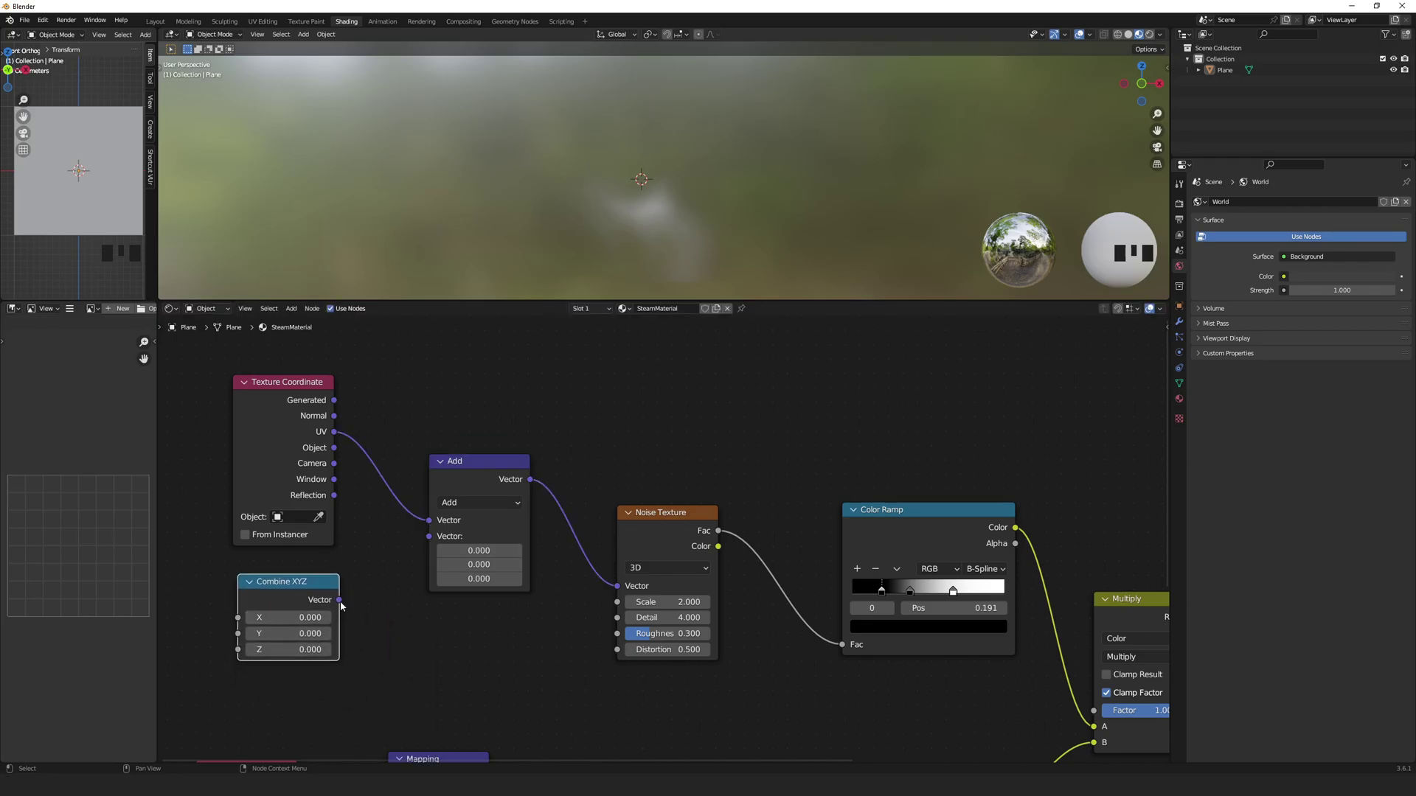
drag(340, 602, 432, 545)
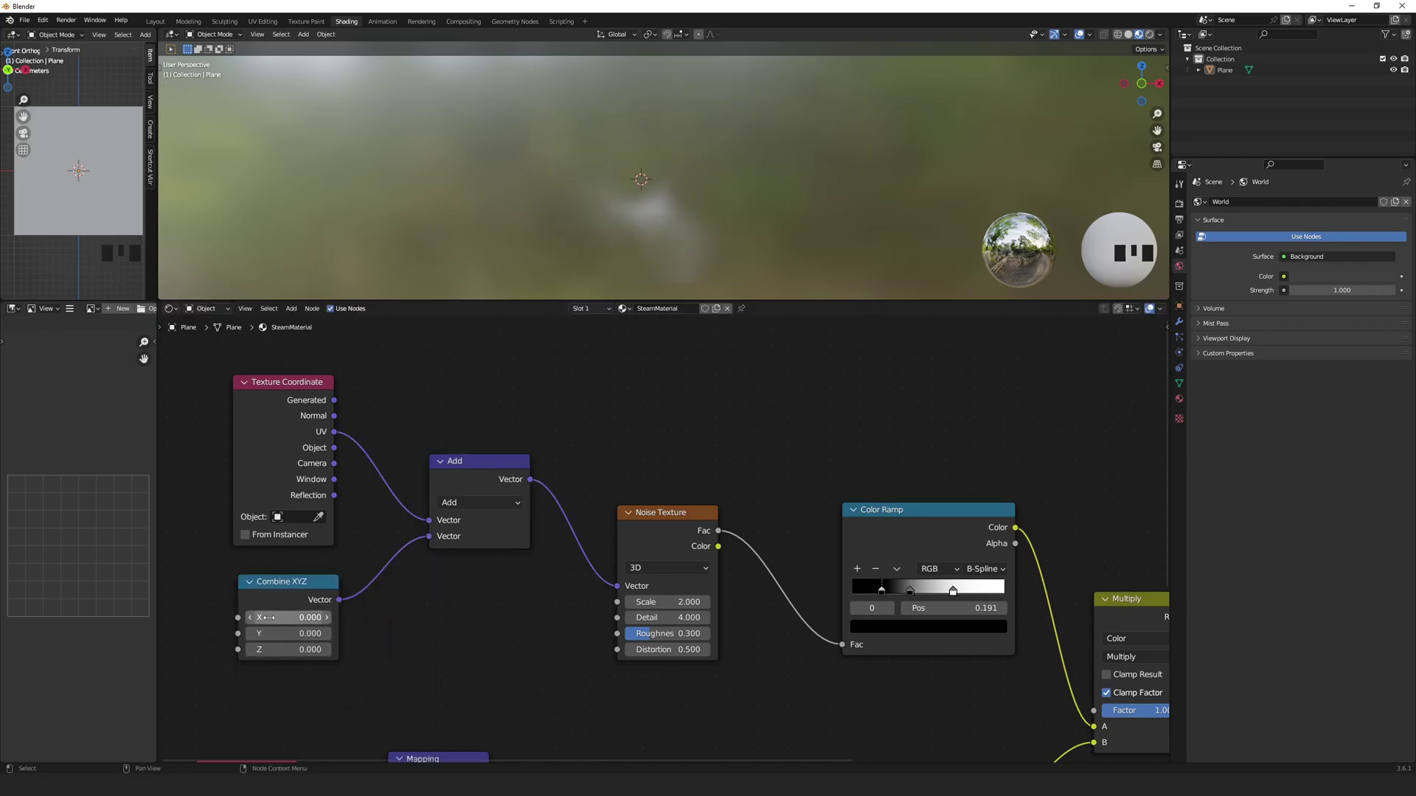
drag(289, 618, 300, 649)
Start animation playback and add a Math node set to Multiply before the Texture Coordinate and Combine XYZ nodes
shift+middle_drag(417, 629, 956, 642)
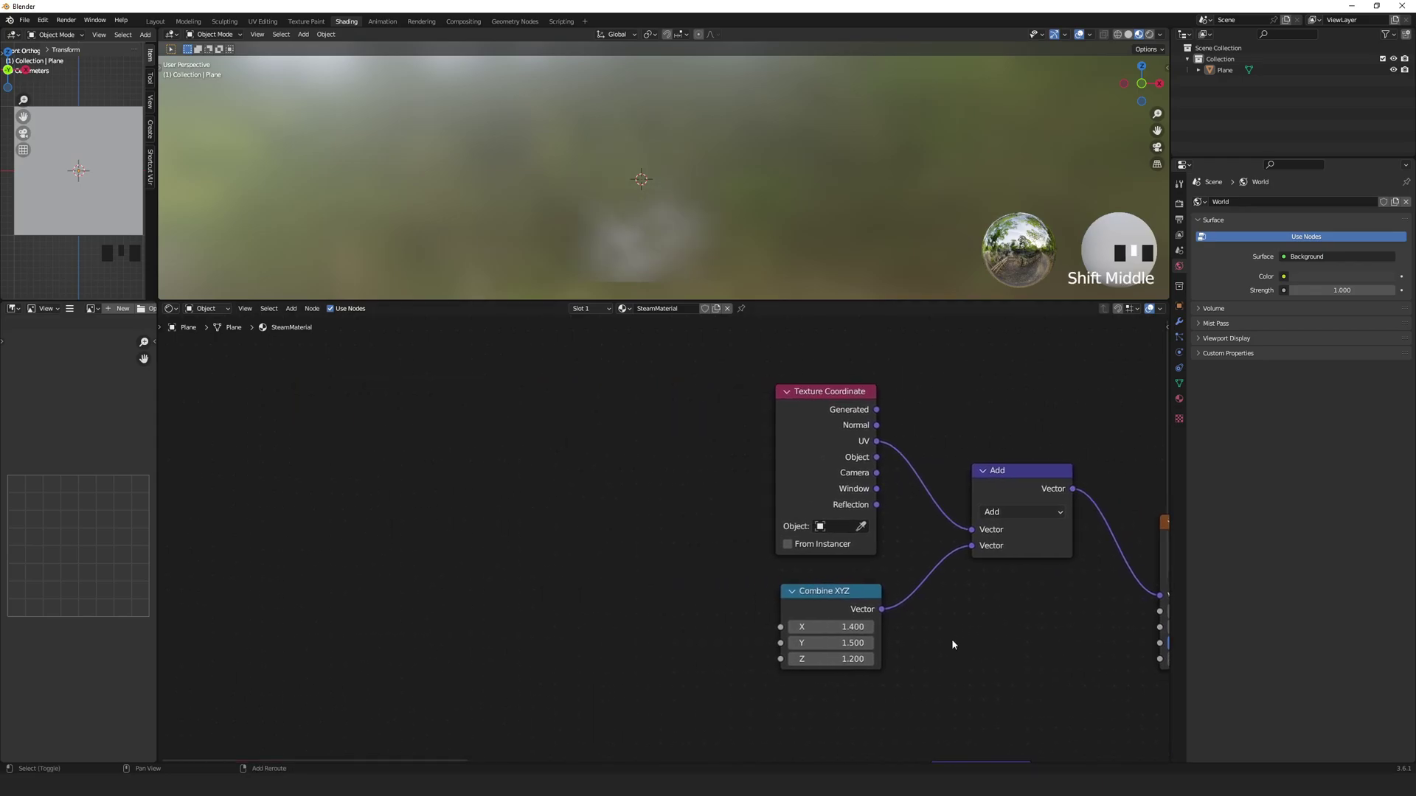
key(ctrl+shift+space)
key(shift+a)
click(544, 475)
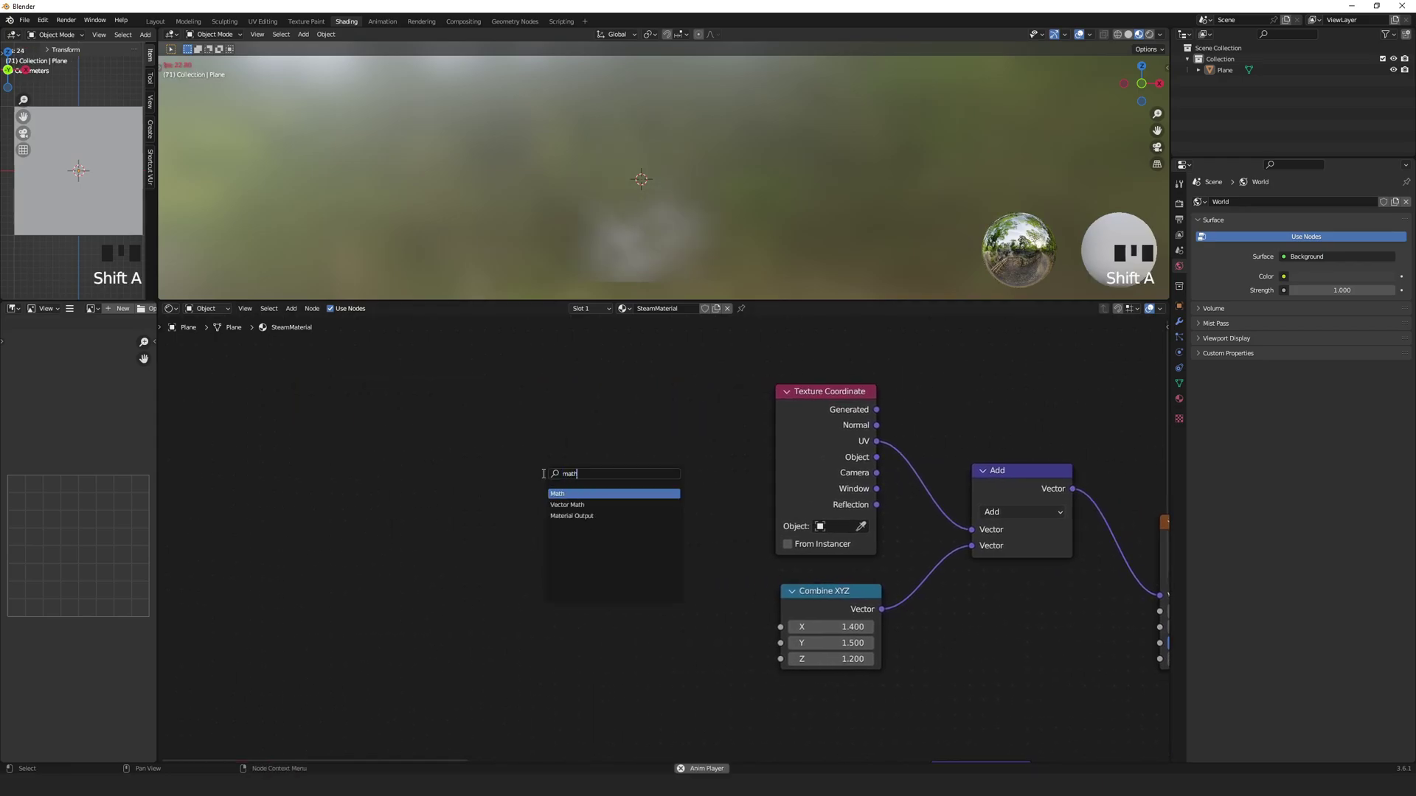
click(608, 494)
click(629, 443)
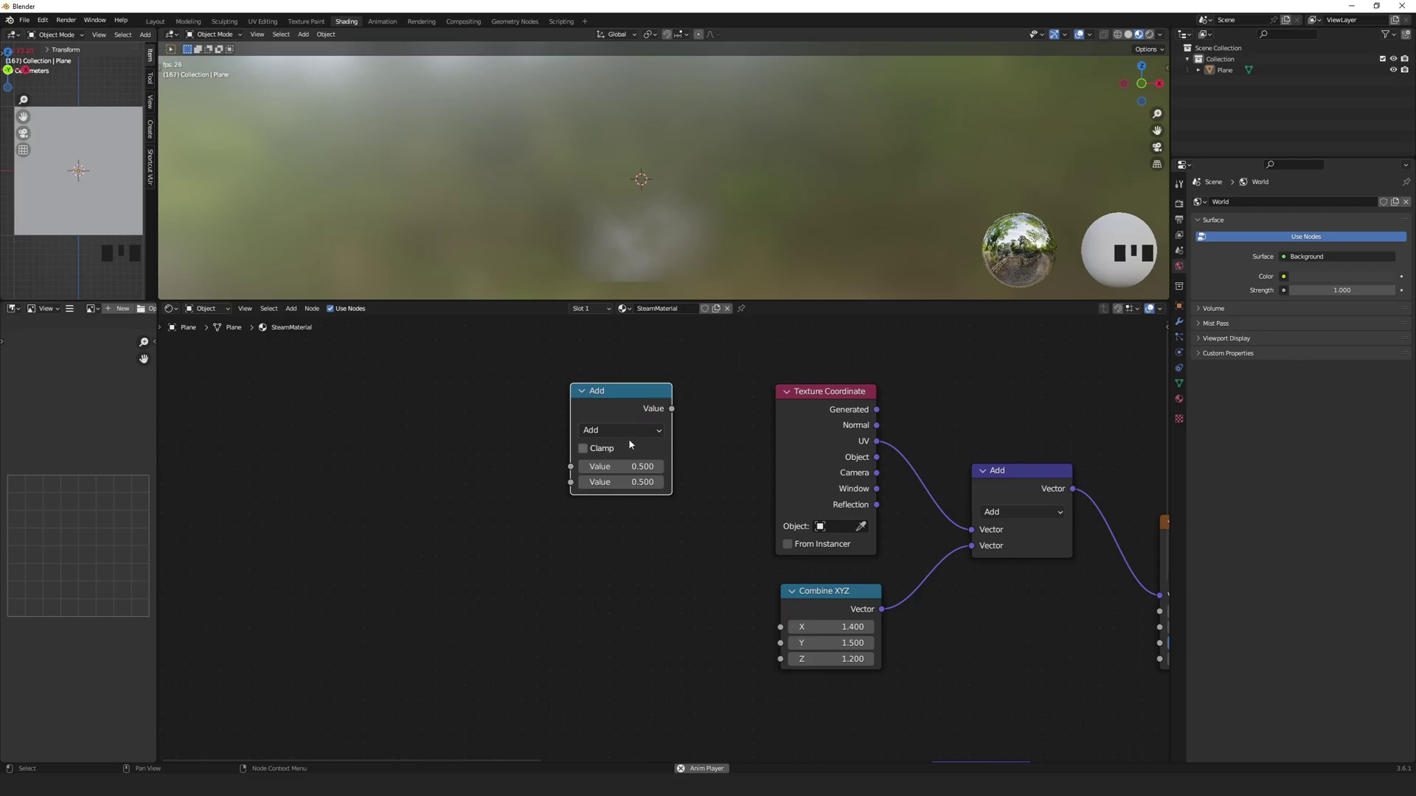
click(622, 431)
click(598, 501)
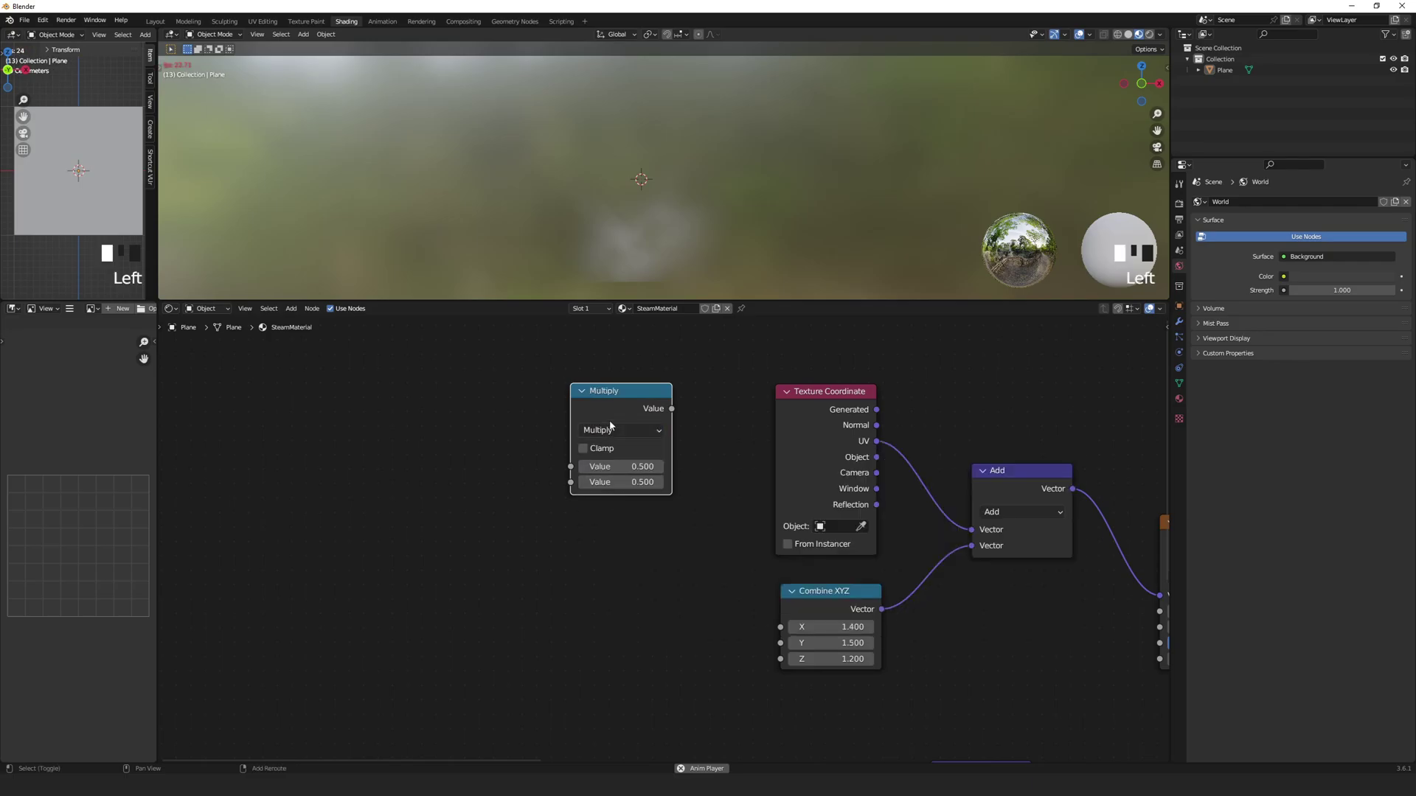
Duplicate the Multiply node below the original and add a Value node in front of the two
key(shift+d)
click(613, 562)
key(shift+a)
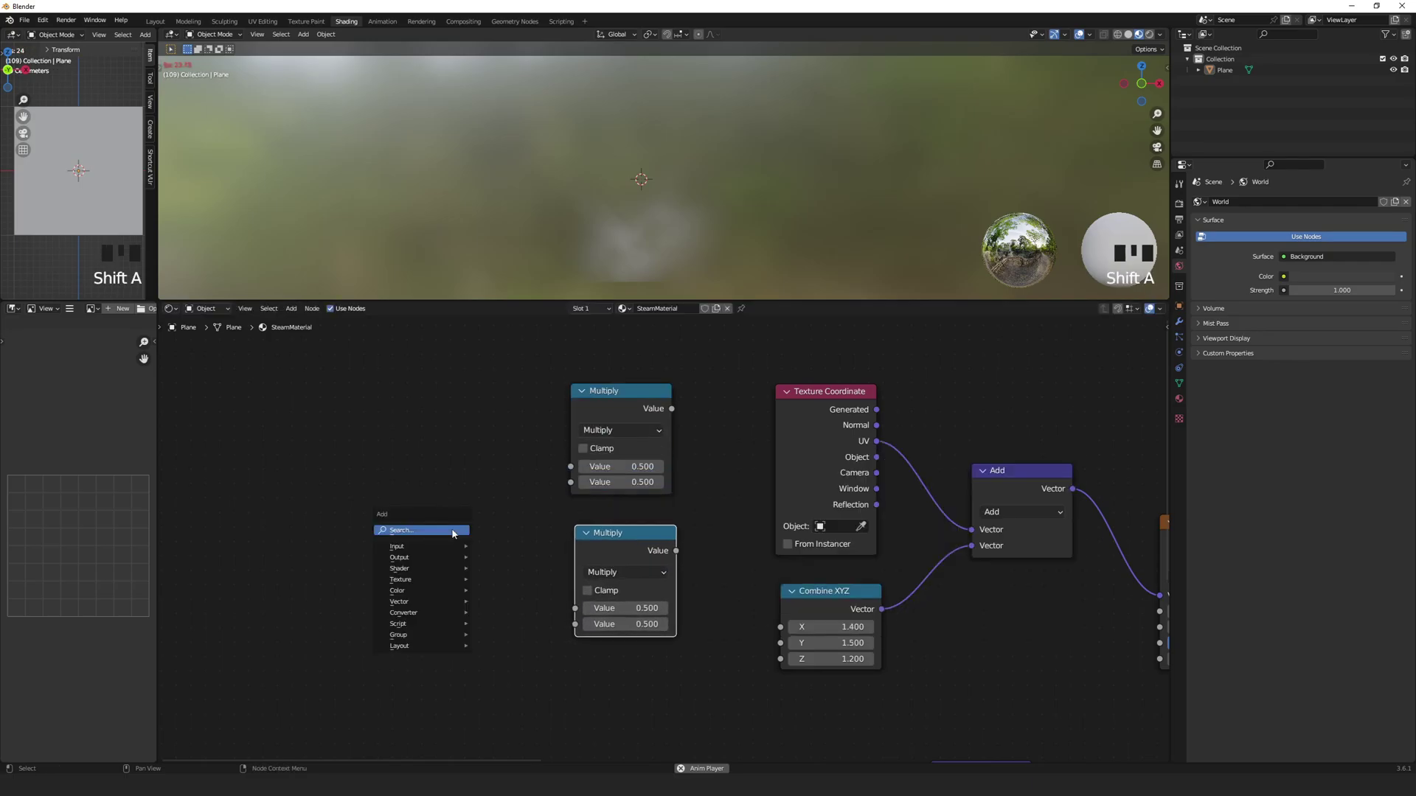
click(453, 529)
text(value)
key(Return)
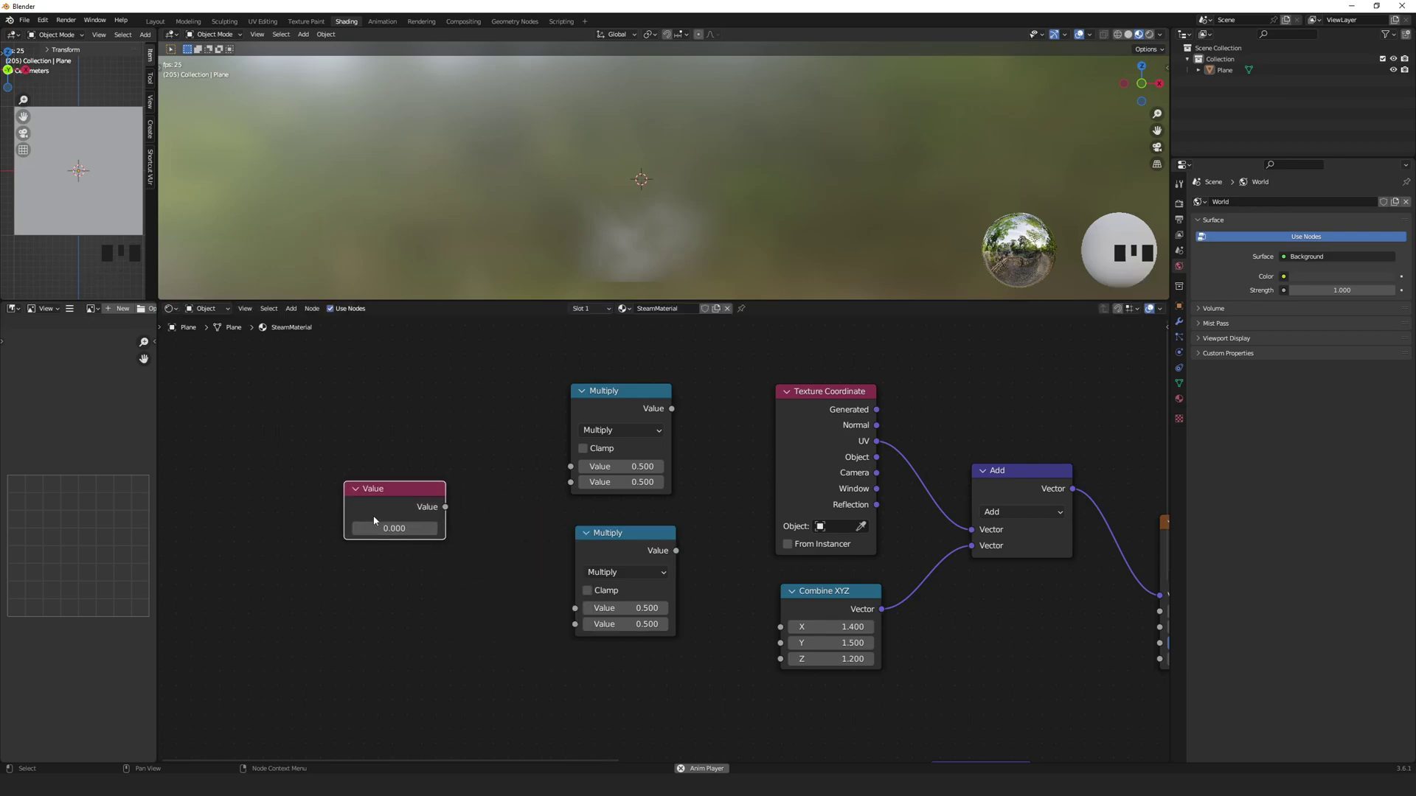
Link the upper Multiply to Y and the lower one to Z of Combine XYZ, and set their first values to -5.5 and -8.4
drag(769, 605, 782, 660)
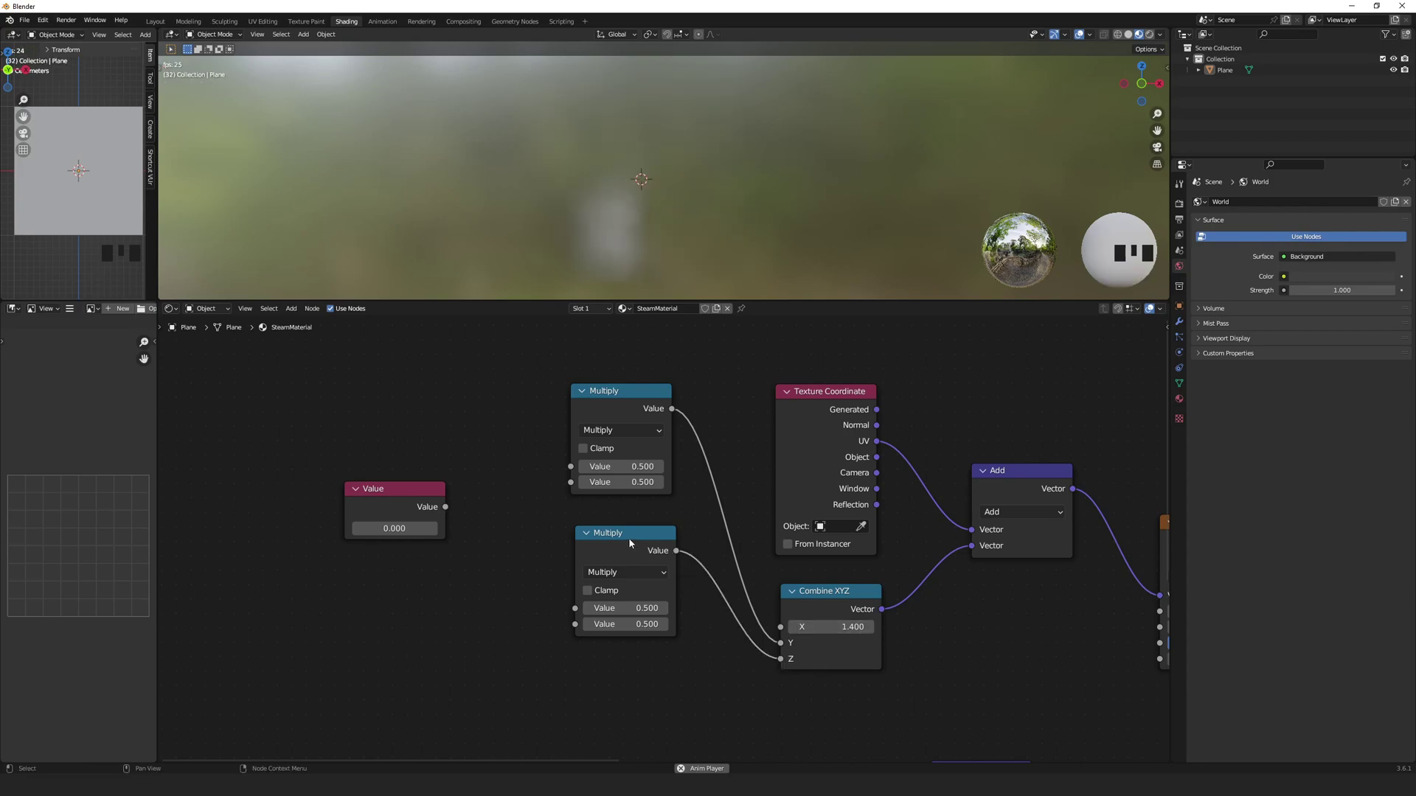
drag(607, 468, 443, 468)
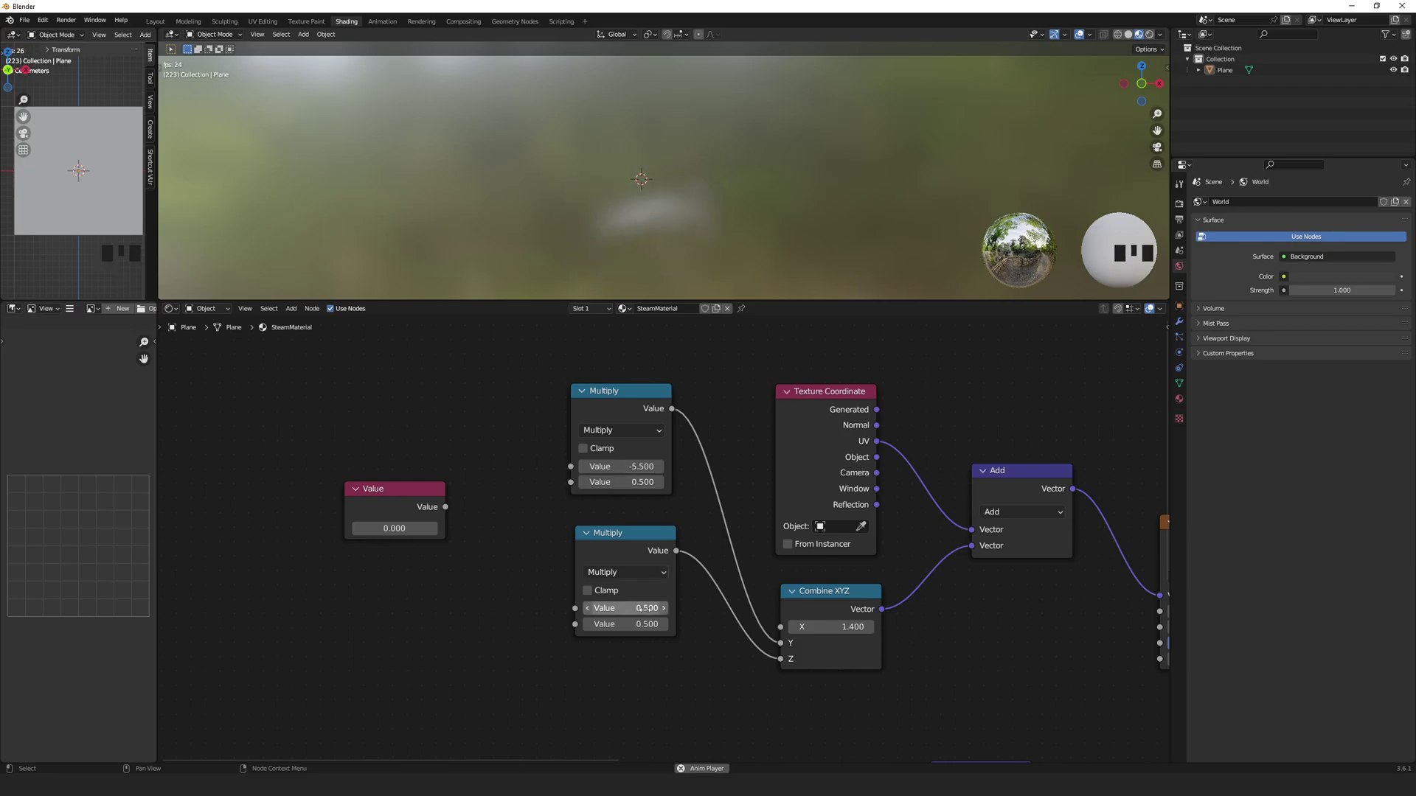
drag(638, 609, 459, 525)
Feed the Value node into the first input of both Multiply nodes and drive it with the expression frame/100
drag(568, 473, 570, 466)
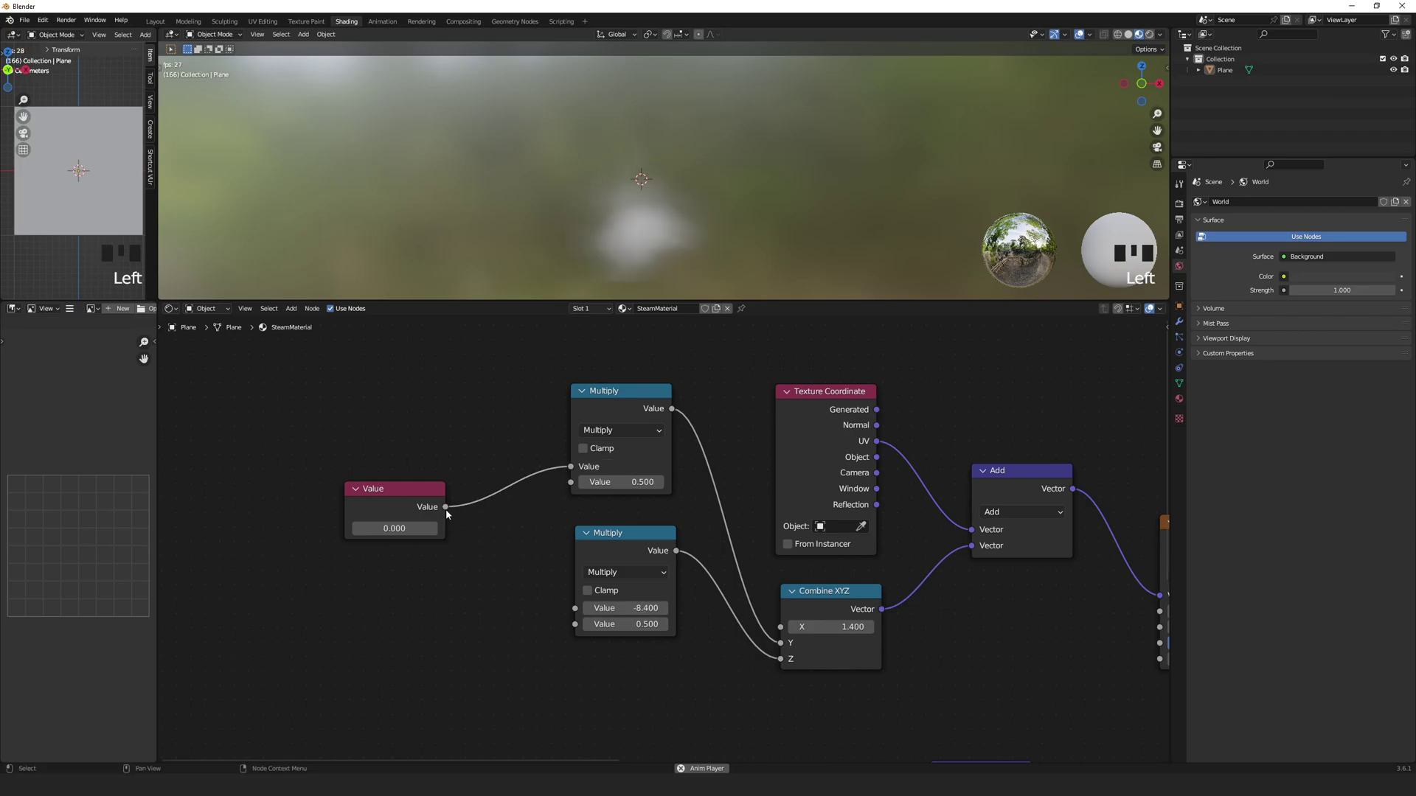
drag(563, 609, 570, 609)
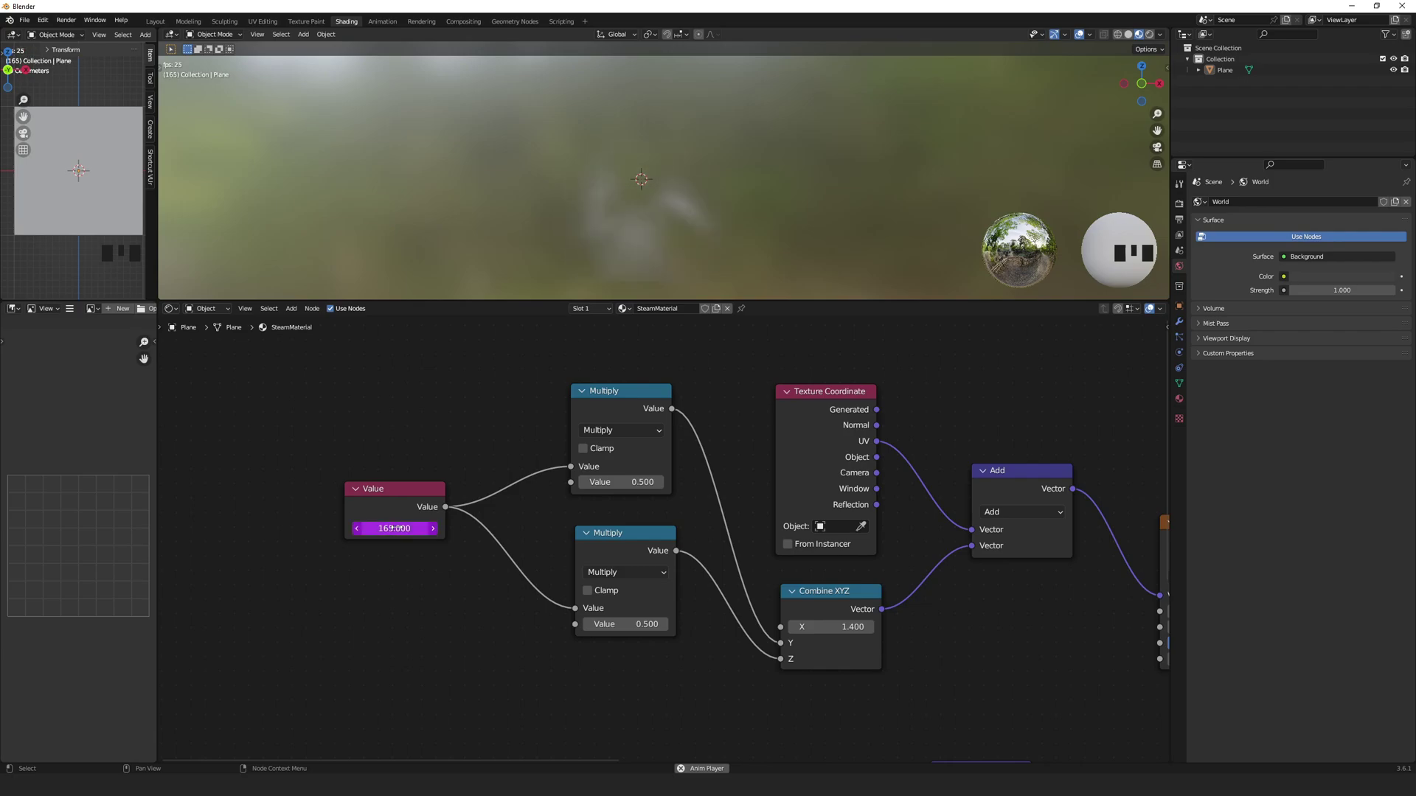
click(396, 528)
text(frame/100)
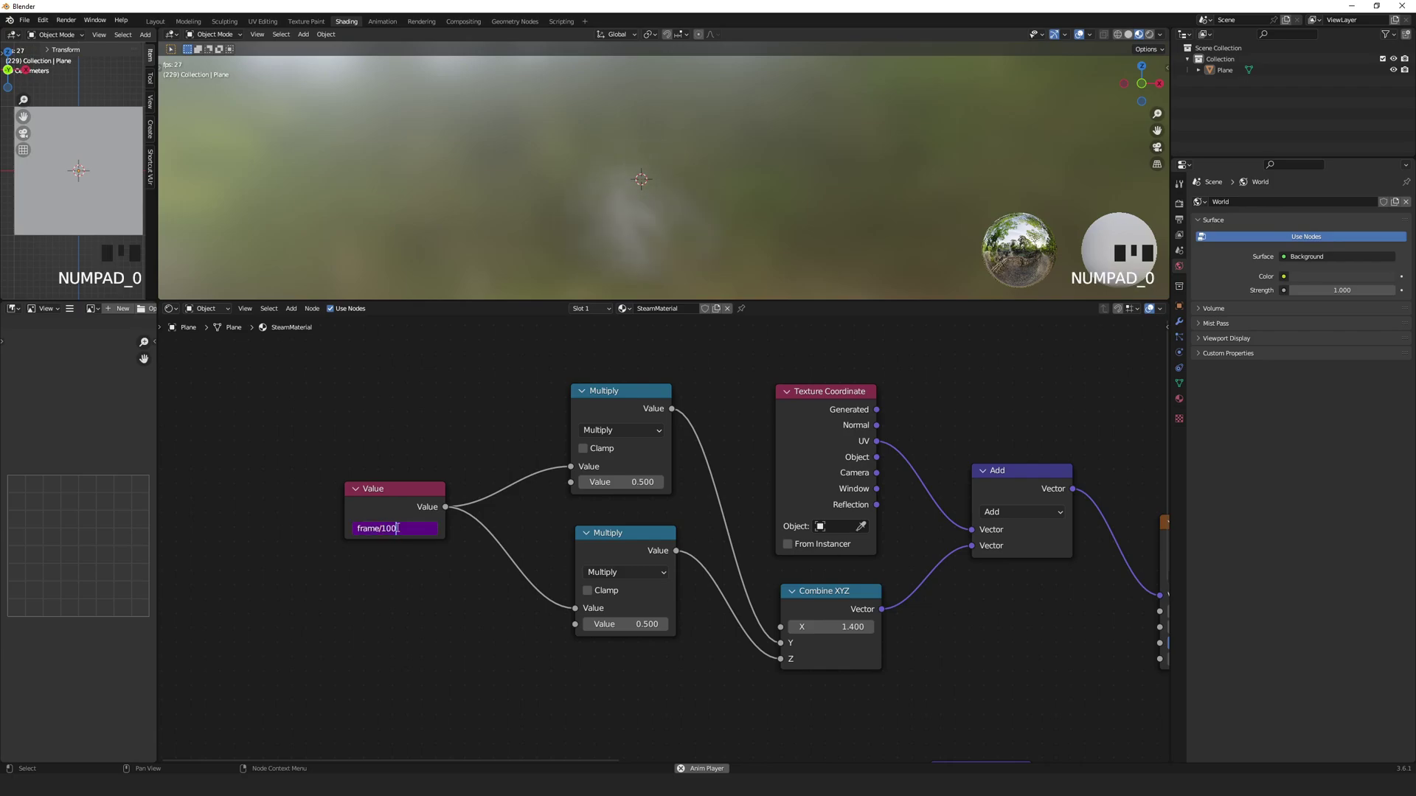
key(Return)
Set the second value of the upper Multiply node to -1 and that of the lower one to 2
click(637, 482)
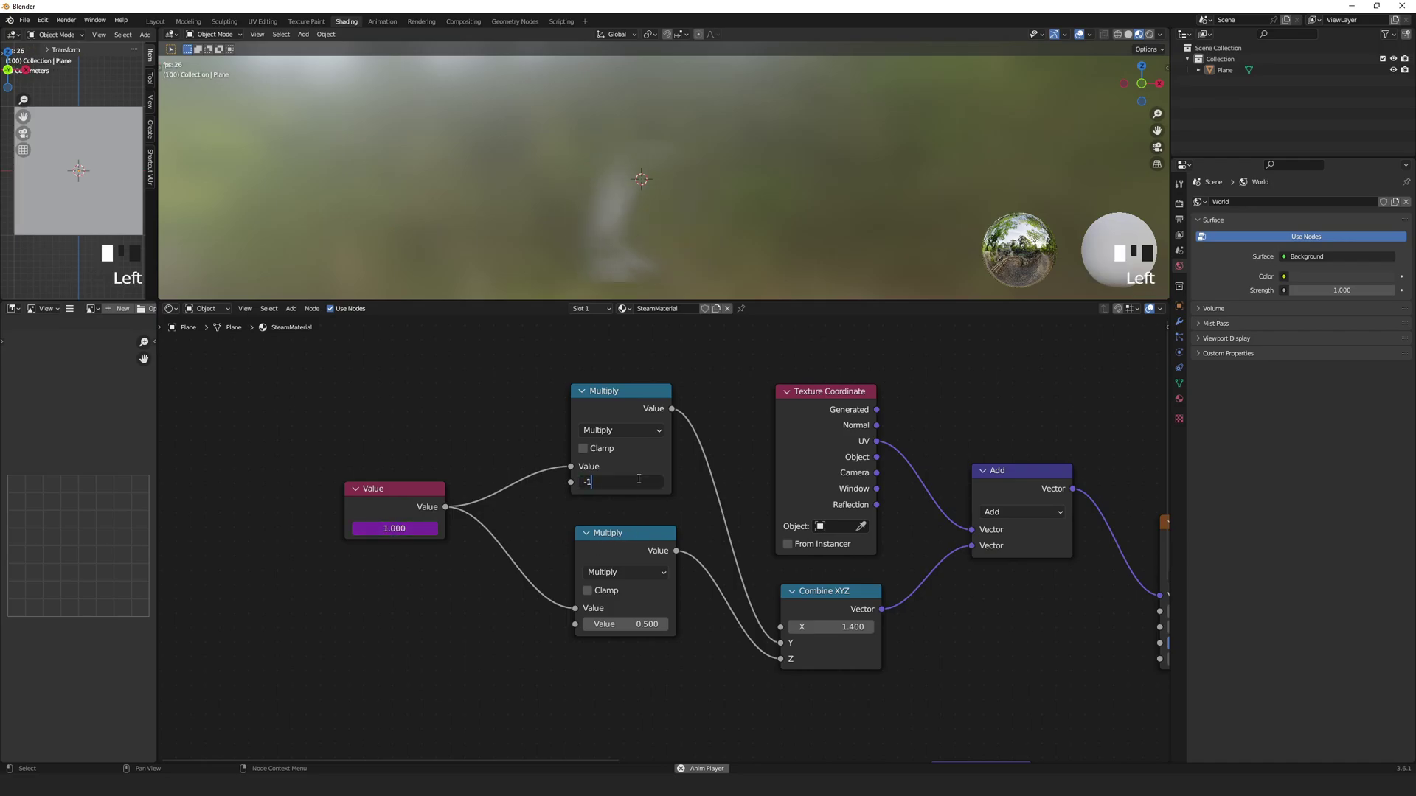
text(-1)
key(Return)
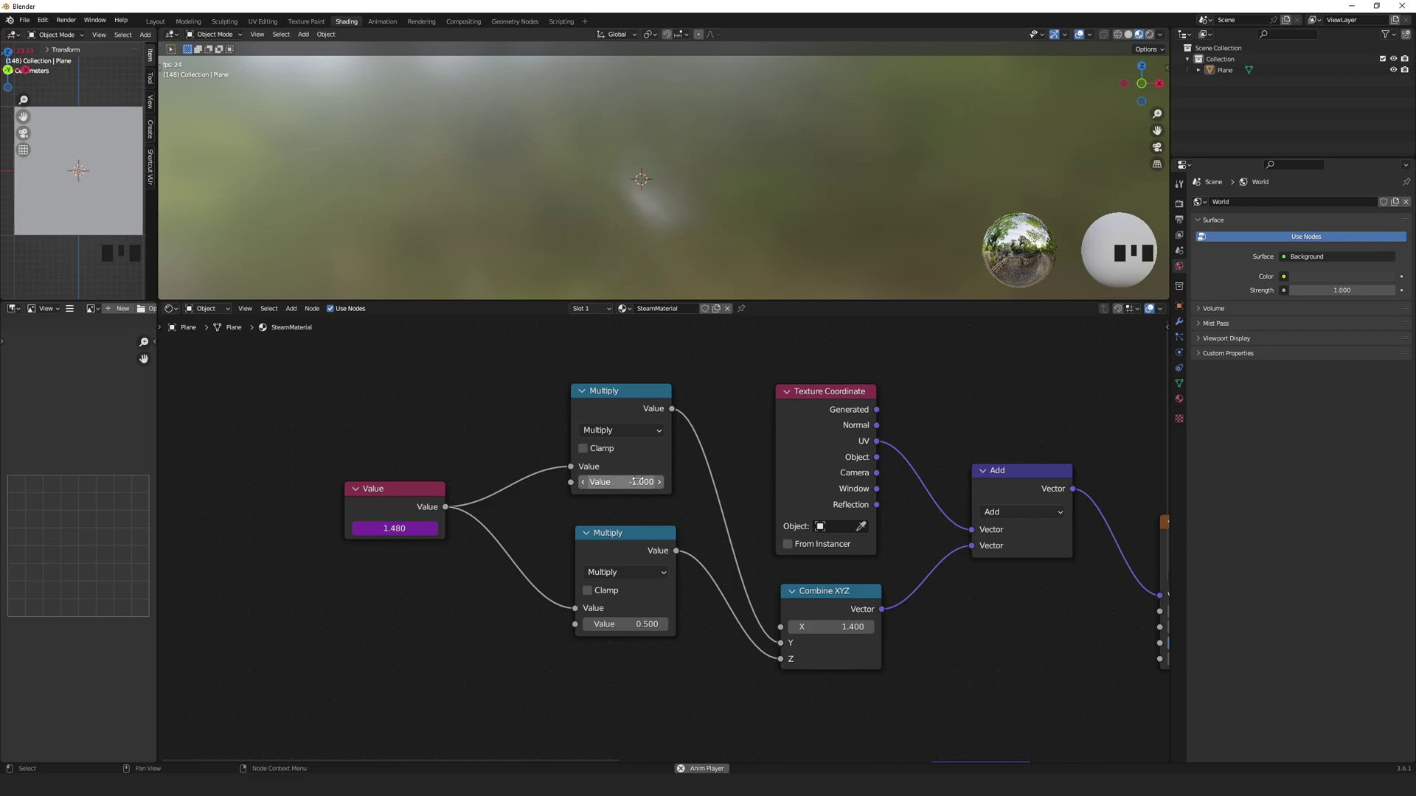
click(637, 624)
text(2)
key(Return)
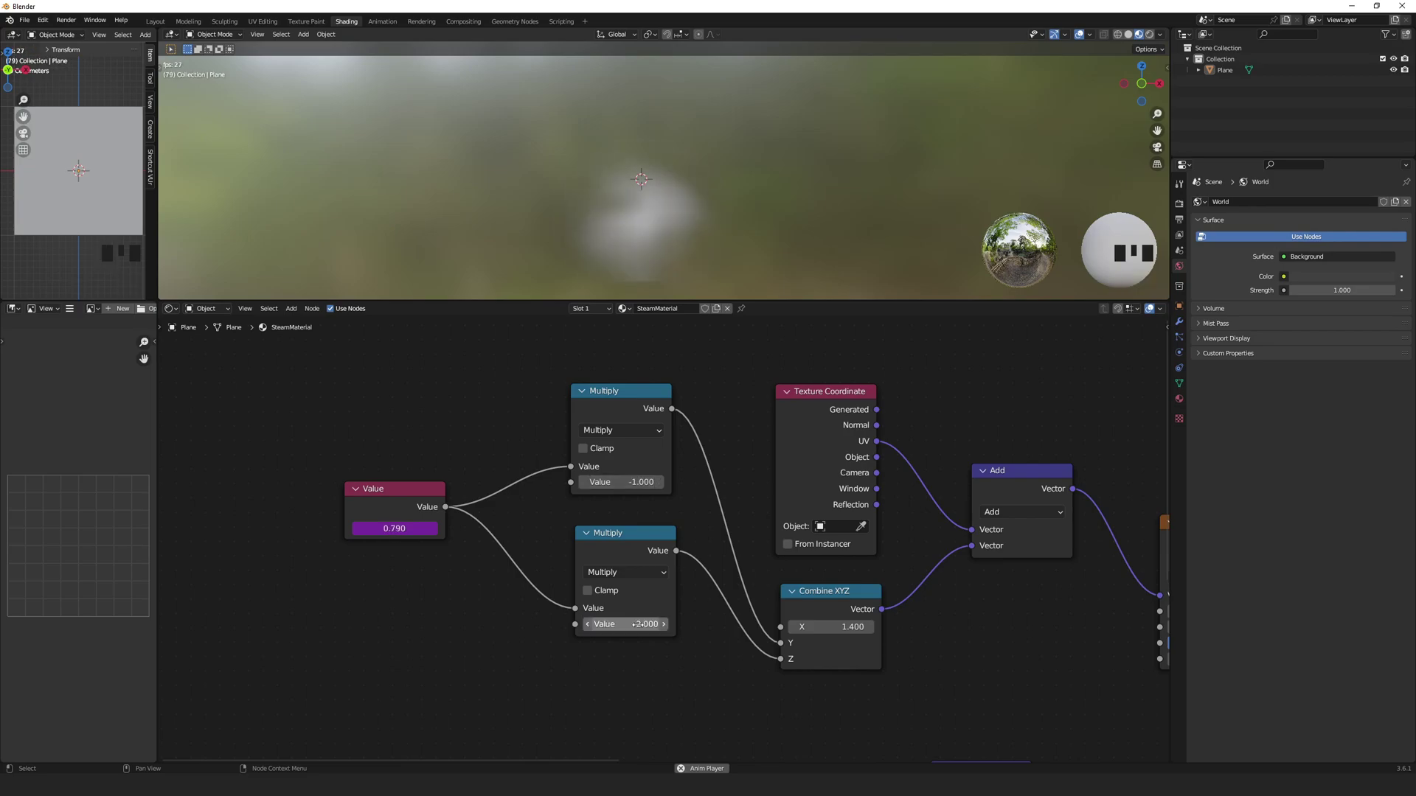
Set the second value of the upper Multiply node to -2 and that of the lower one to -1
click(639, 482)
text(-2)
key(Return)
click(632, 625)
text(-1)
key(Return)
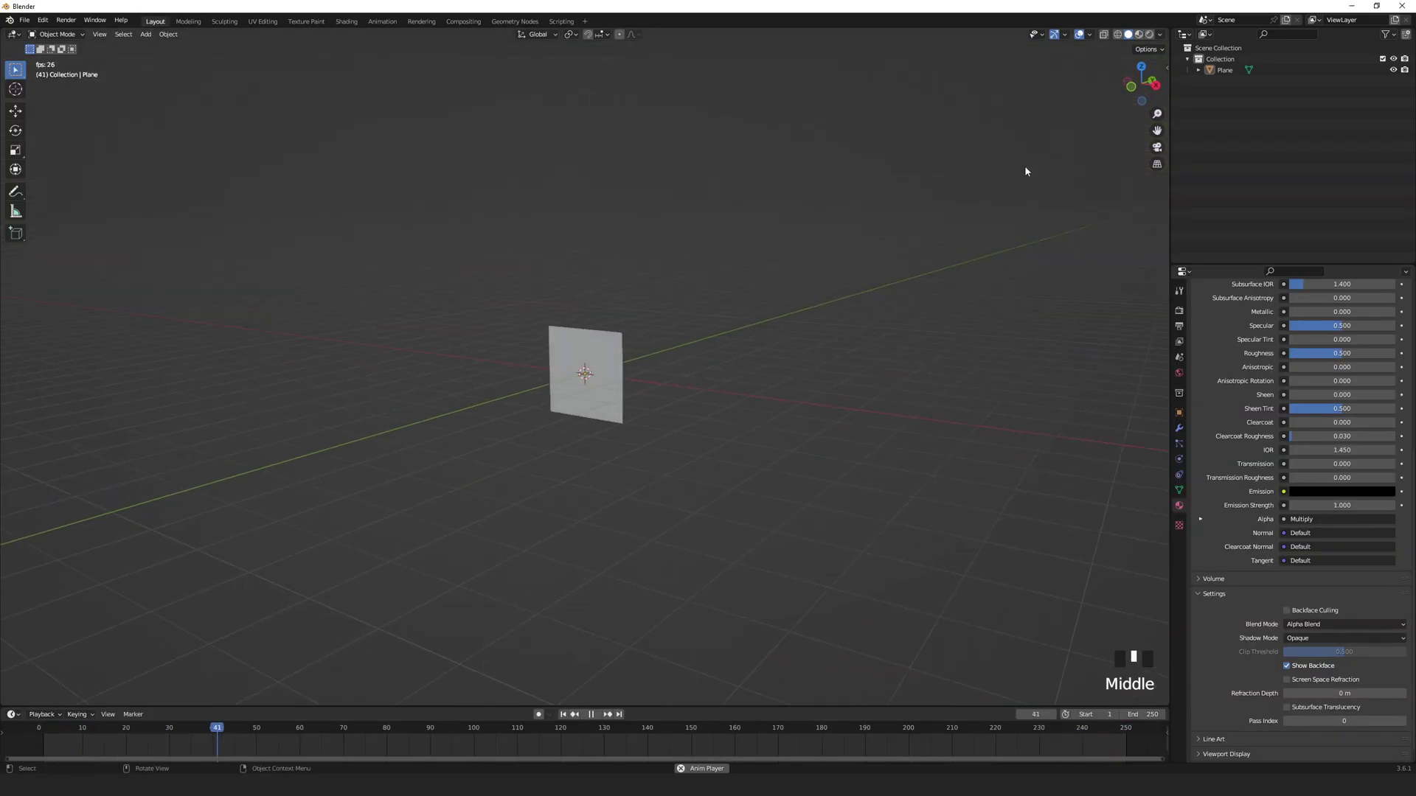
In the front view of the Layout workspace, edit the plane's mesh and scale its top edge by about 3.3
key(KP_1)
click(622, 269)
scroll(639, 442, up, 6)
click(609, 406)
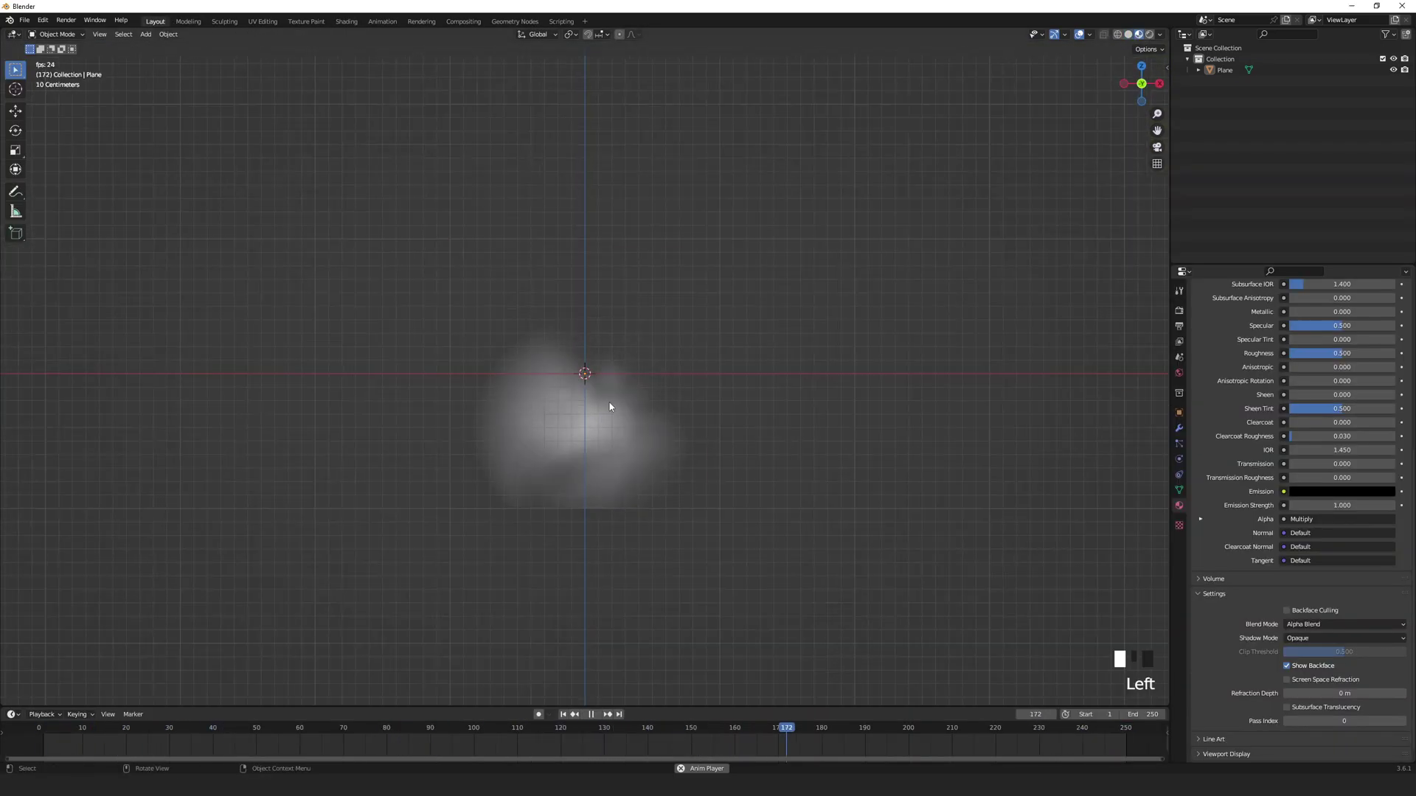
click(609, 406)
key(Tab)
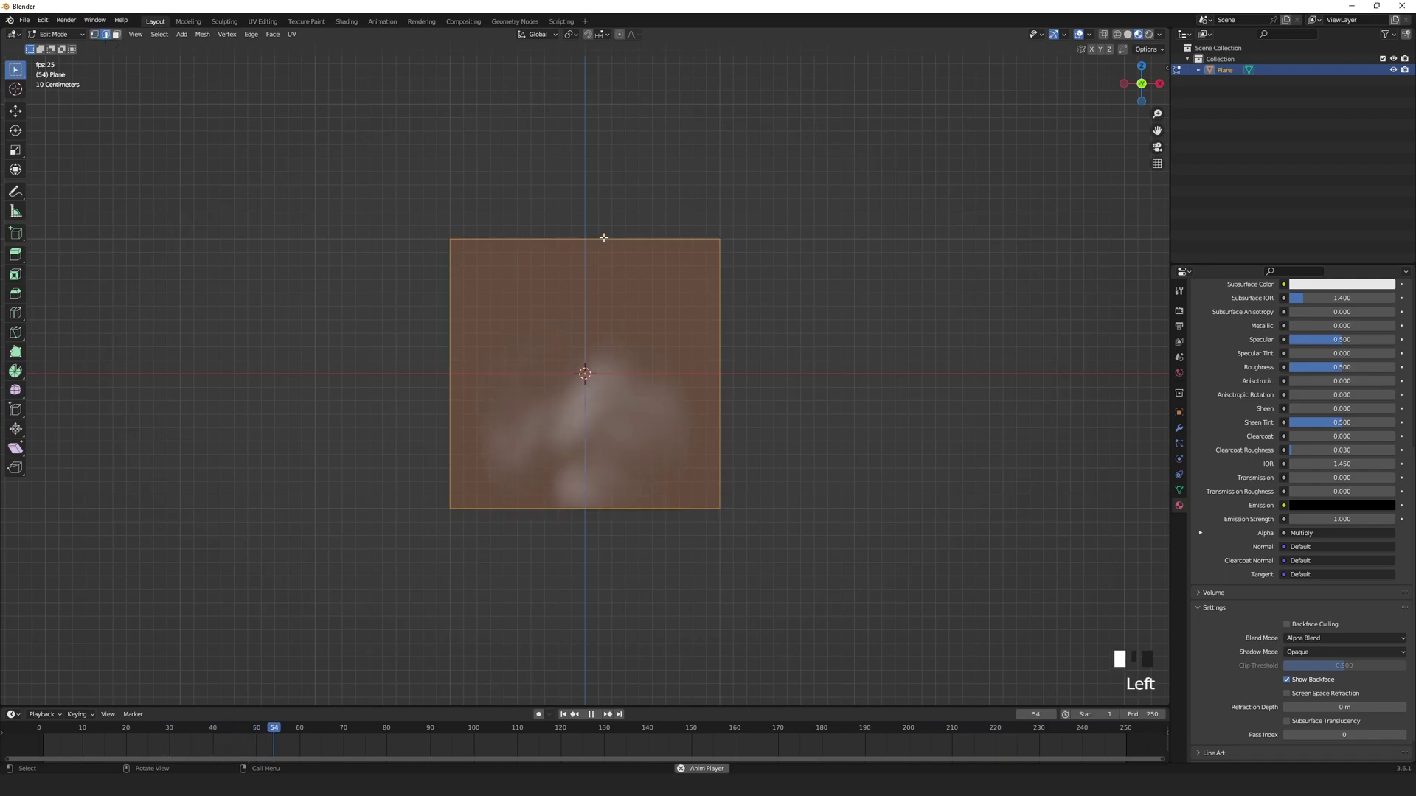
click(603, 238)
key(s)
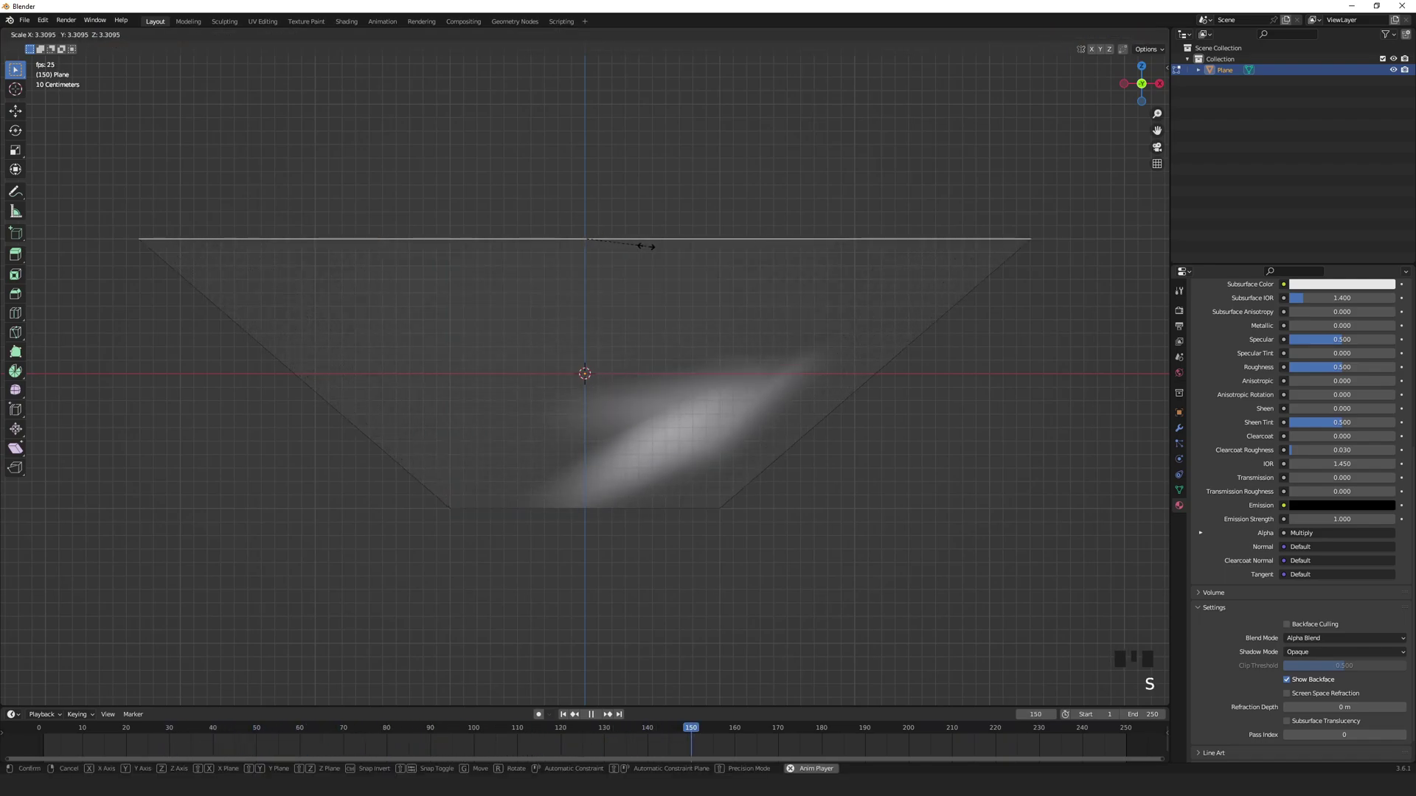
click(646, 245)
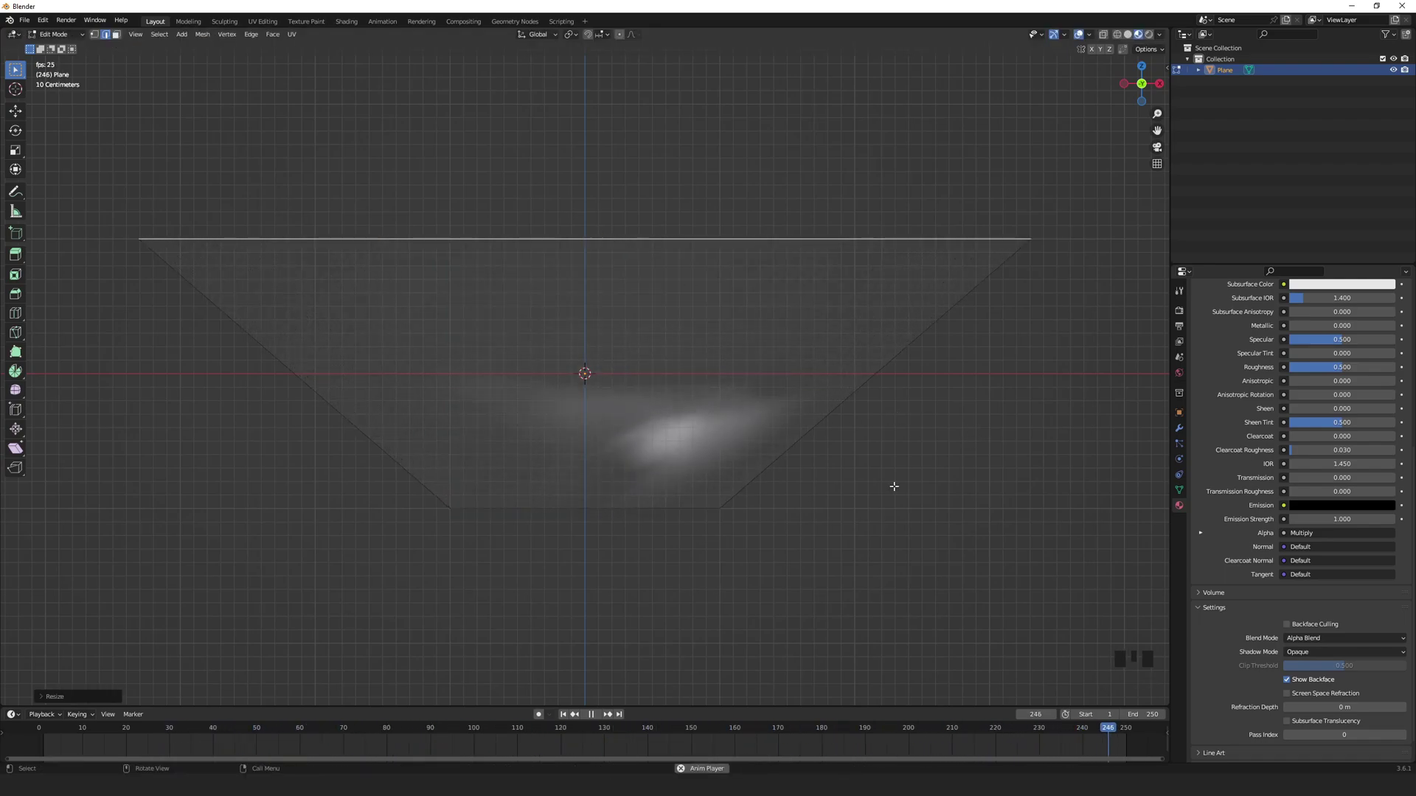
Switch to the Geometry Nodes workspace and create a new geometry node tree on the plane
click(515, 21)
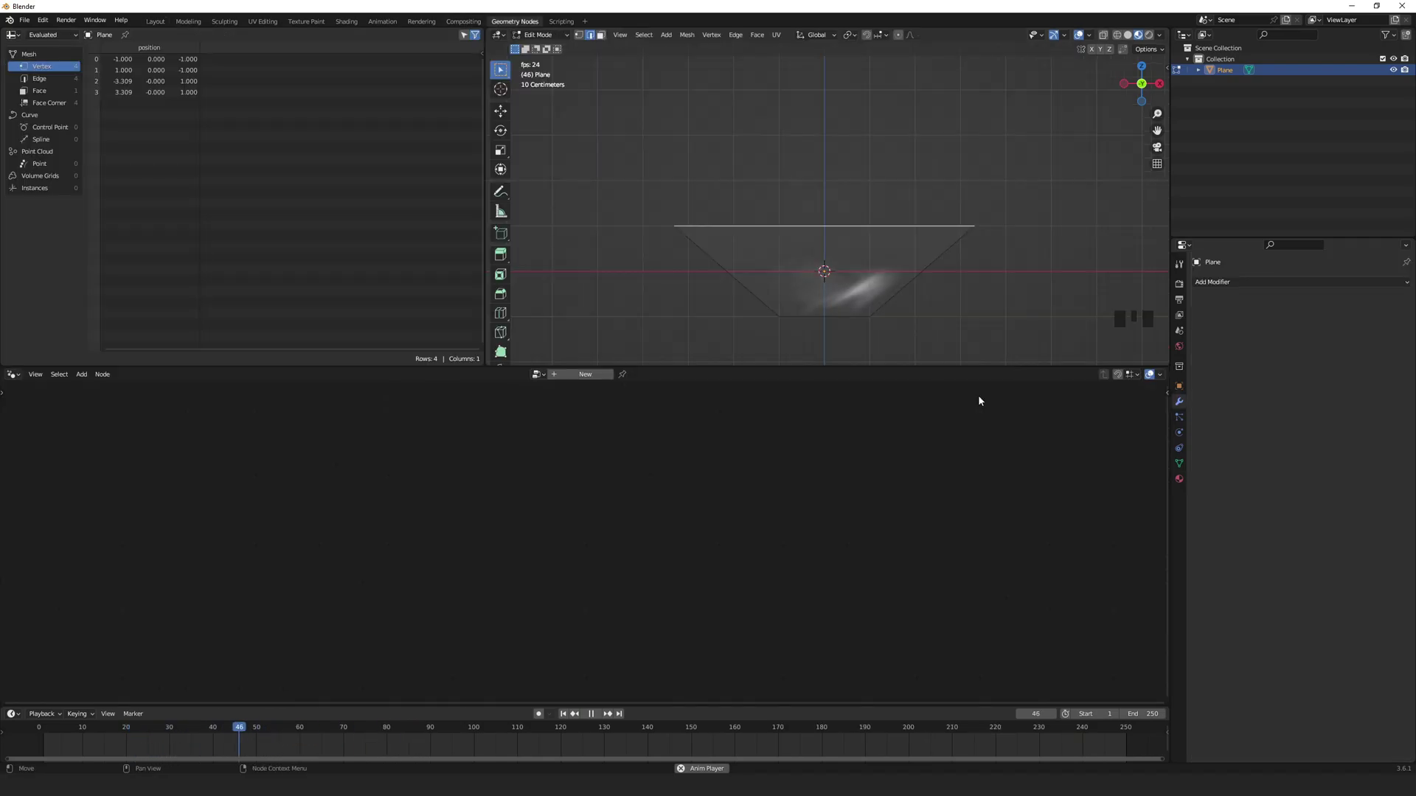
scroll(894, 310, up, 3)
shift+middle_drag(932, 332, 934, 234)
scroll(965, 298, up, 1)
shift+middle_drag(854, 310, 867, 303)
click(585, 374)
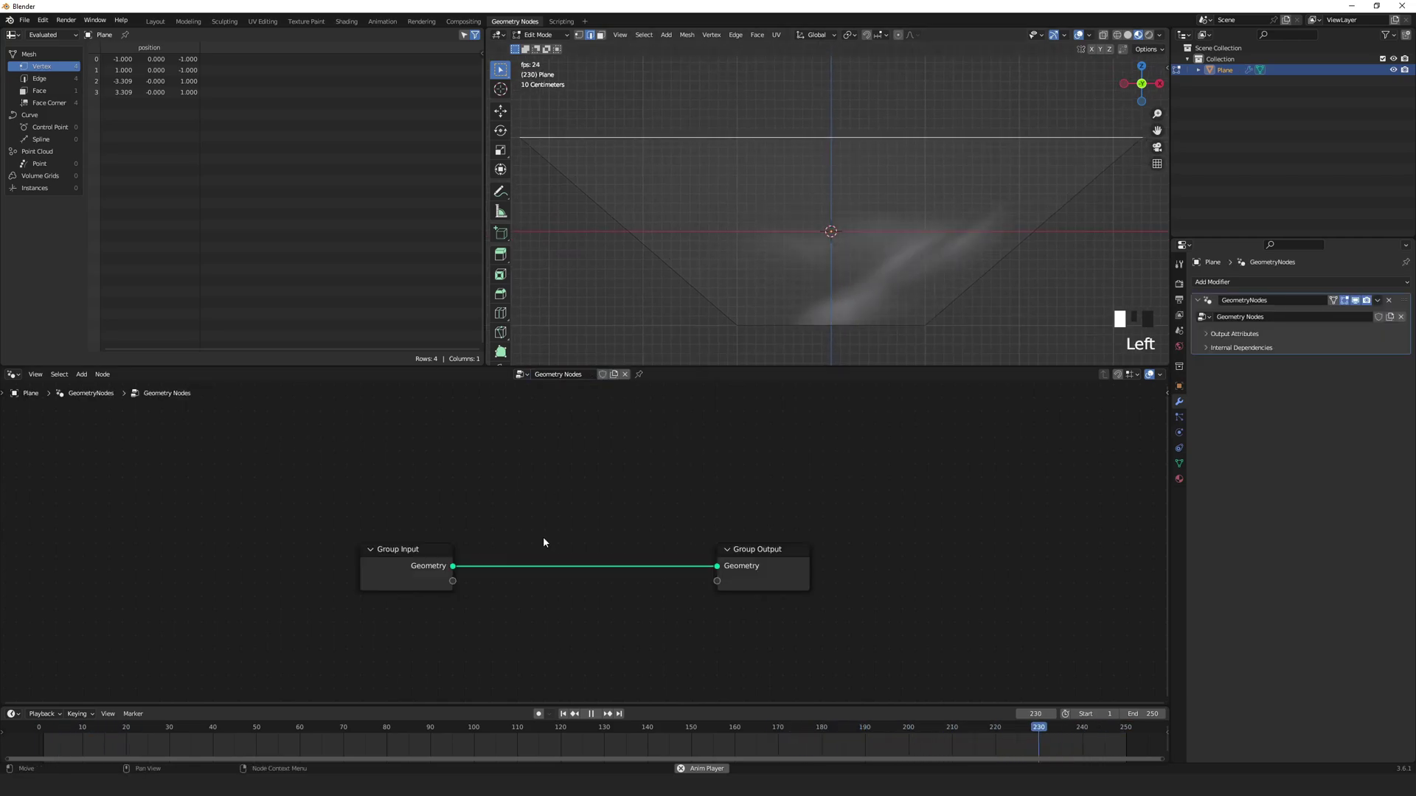
Show the plane in wireframe and insert a Subdivide Mesh node with level 5 between Group Input and Group Output
key(z)
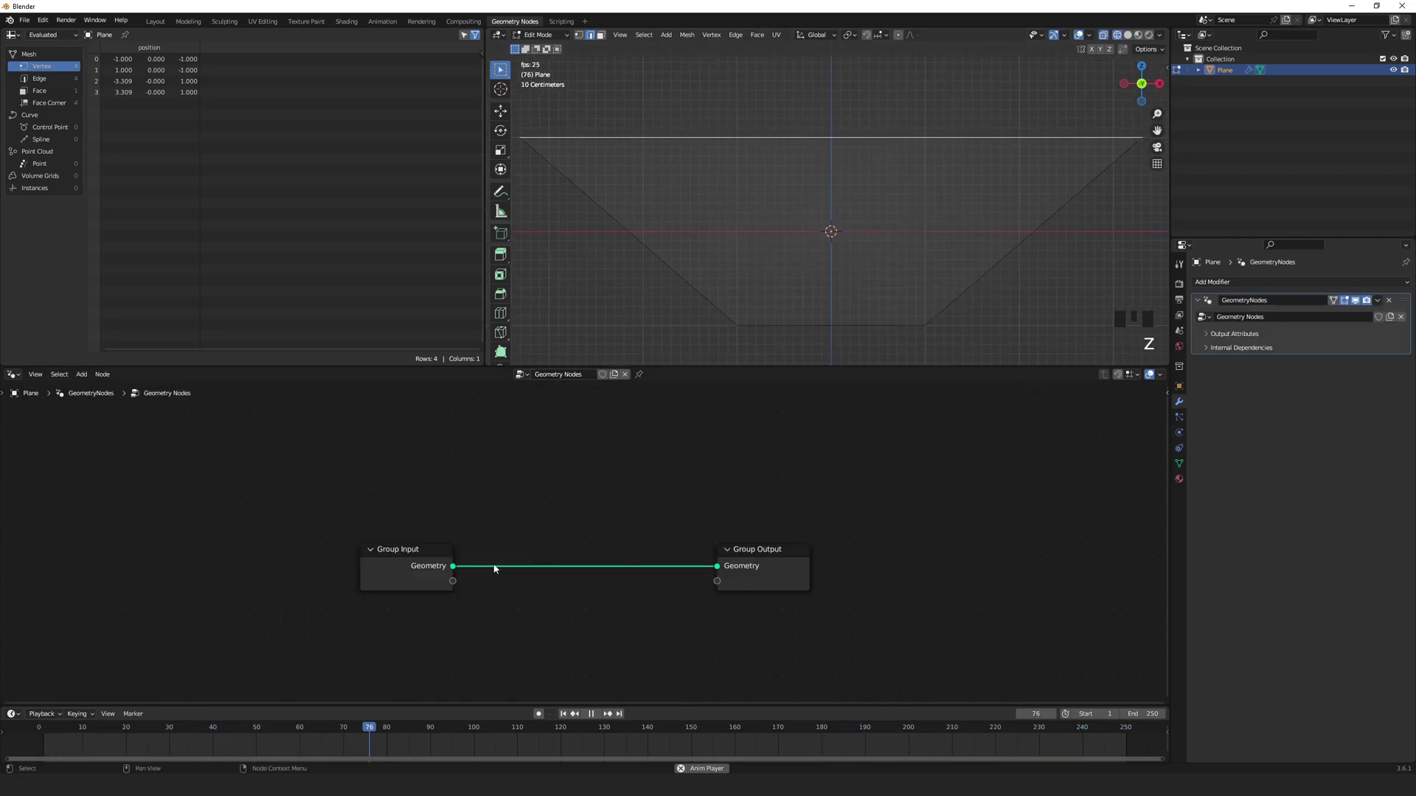
key(shift+a)
click(519, 554)
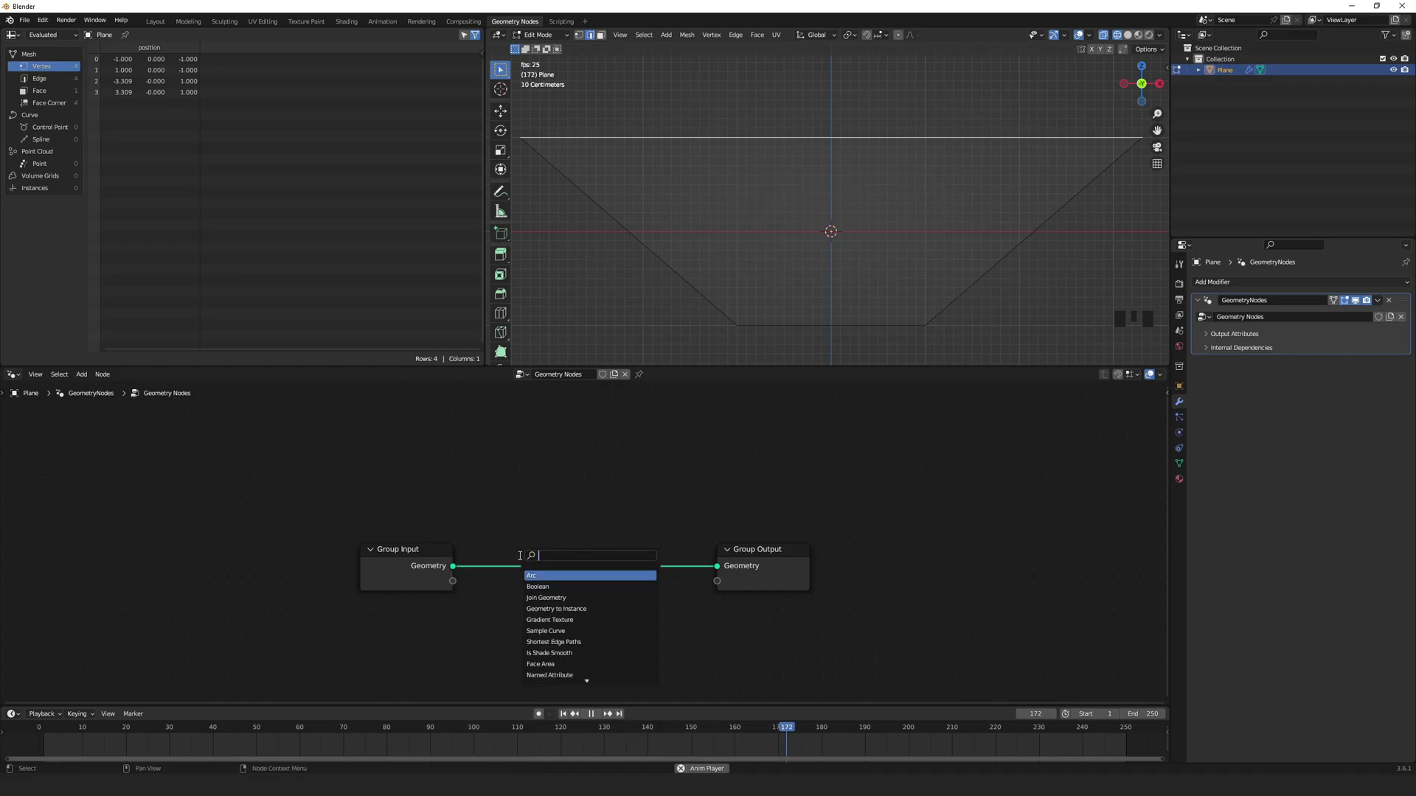
text(sub)
key(Return)
click(519, 555)
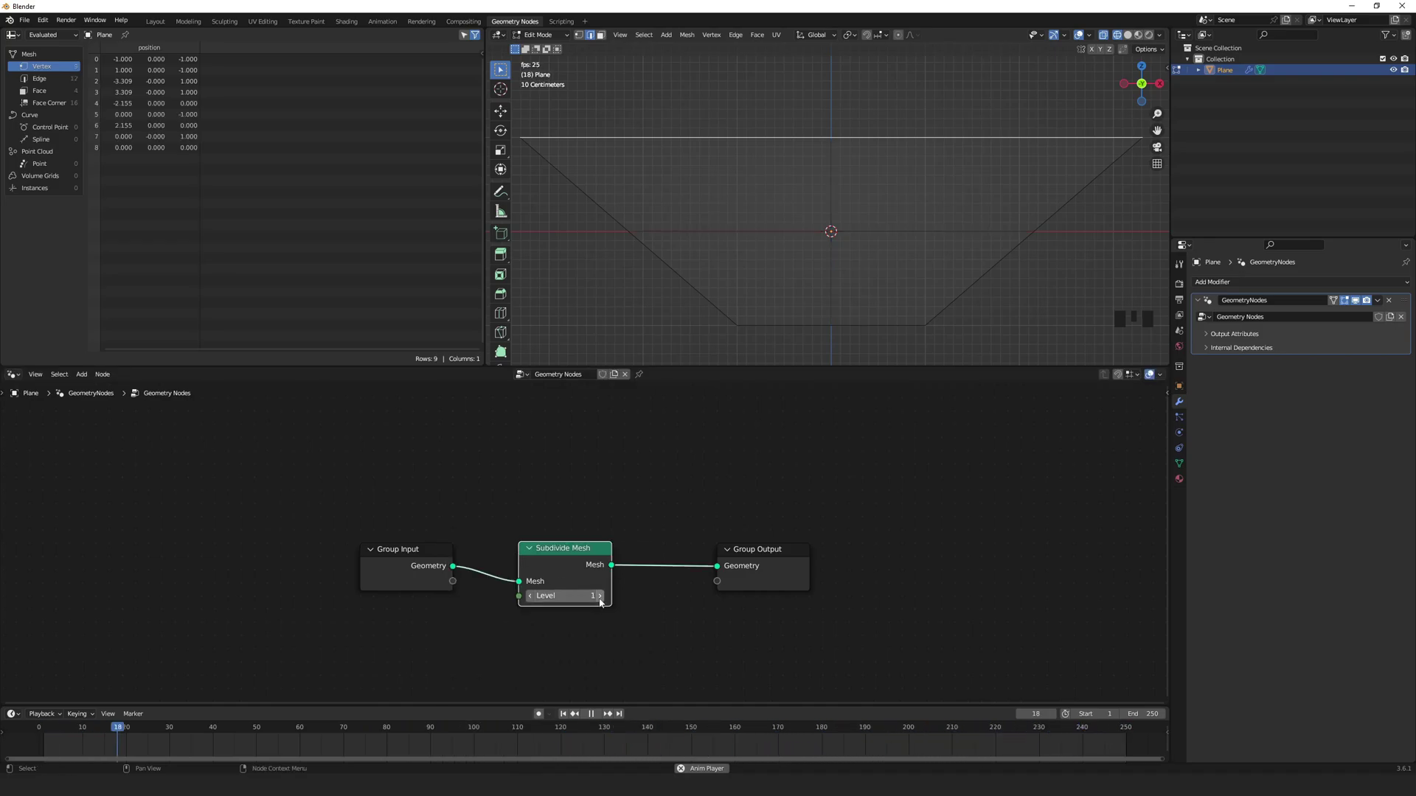
click(599, 596)
click(599, 596)
click(600, 596)
click(599, 596)
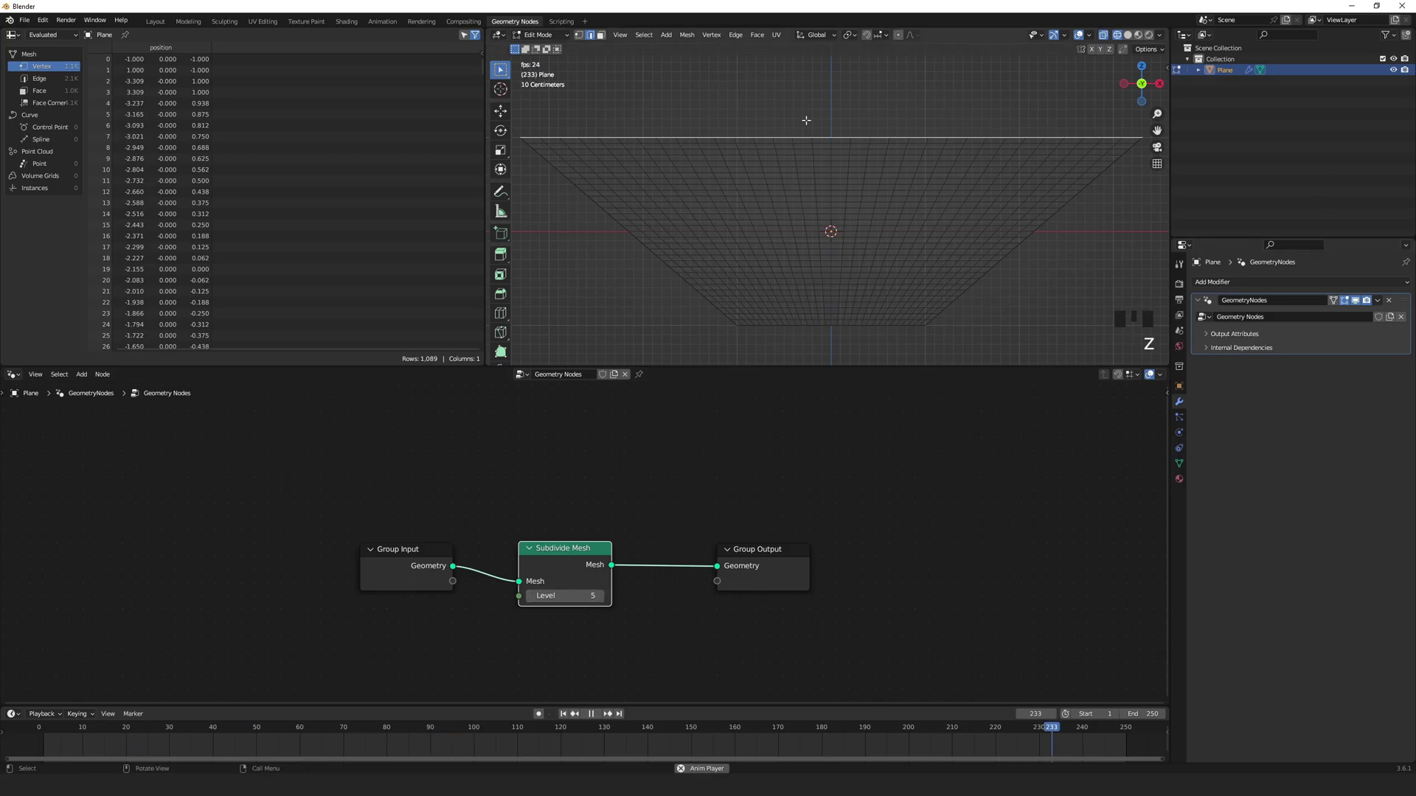
Switch the viewport back to material preview and rescale the plane's top edge to about 6 m wide
key(z)
key(z)
key(s)
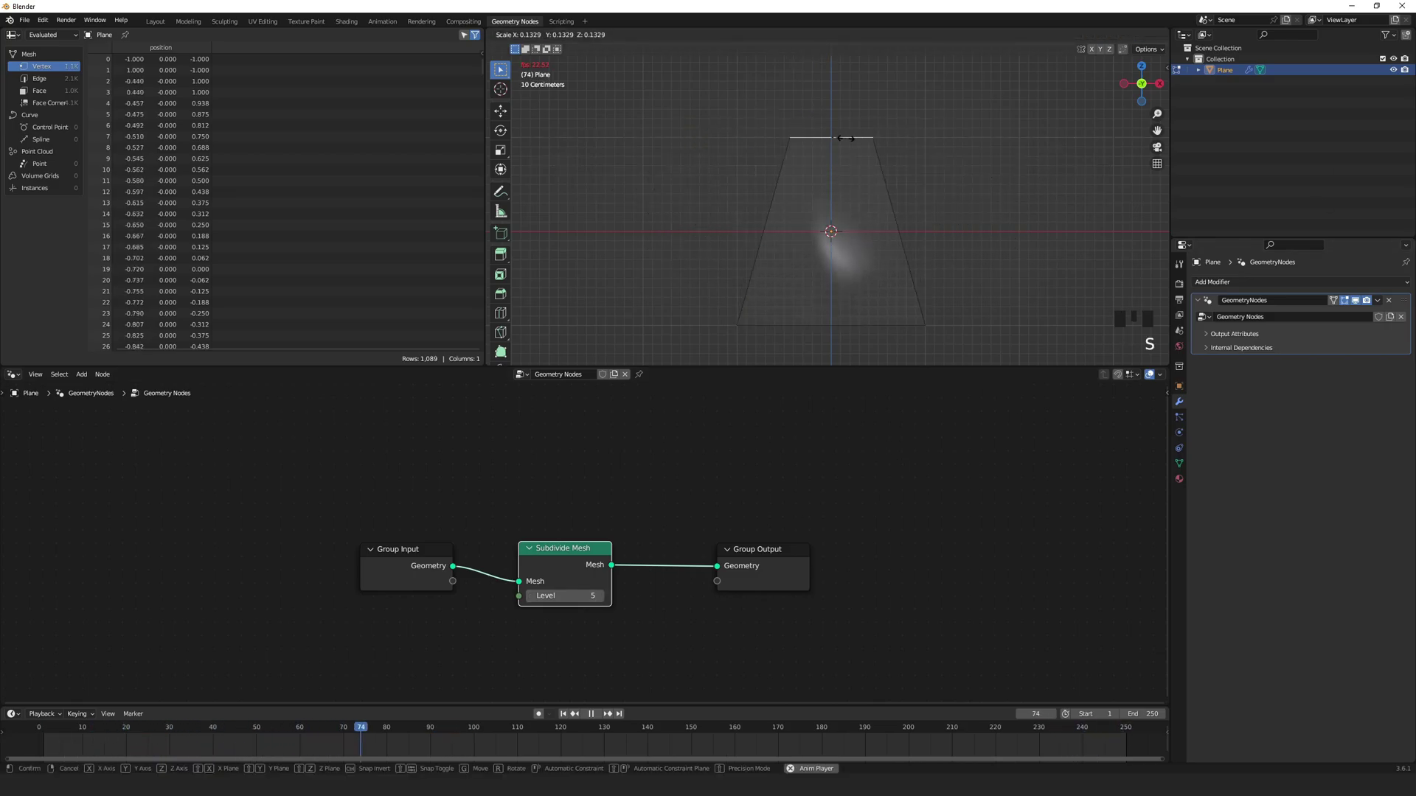
click(869, 147)
Raise the plane's top edge about 2.5 m along Z and widen it by a factor of about 2.6
scroll(864, 173, down, 3)
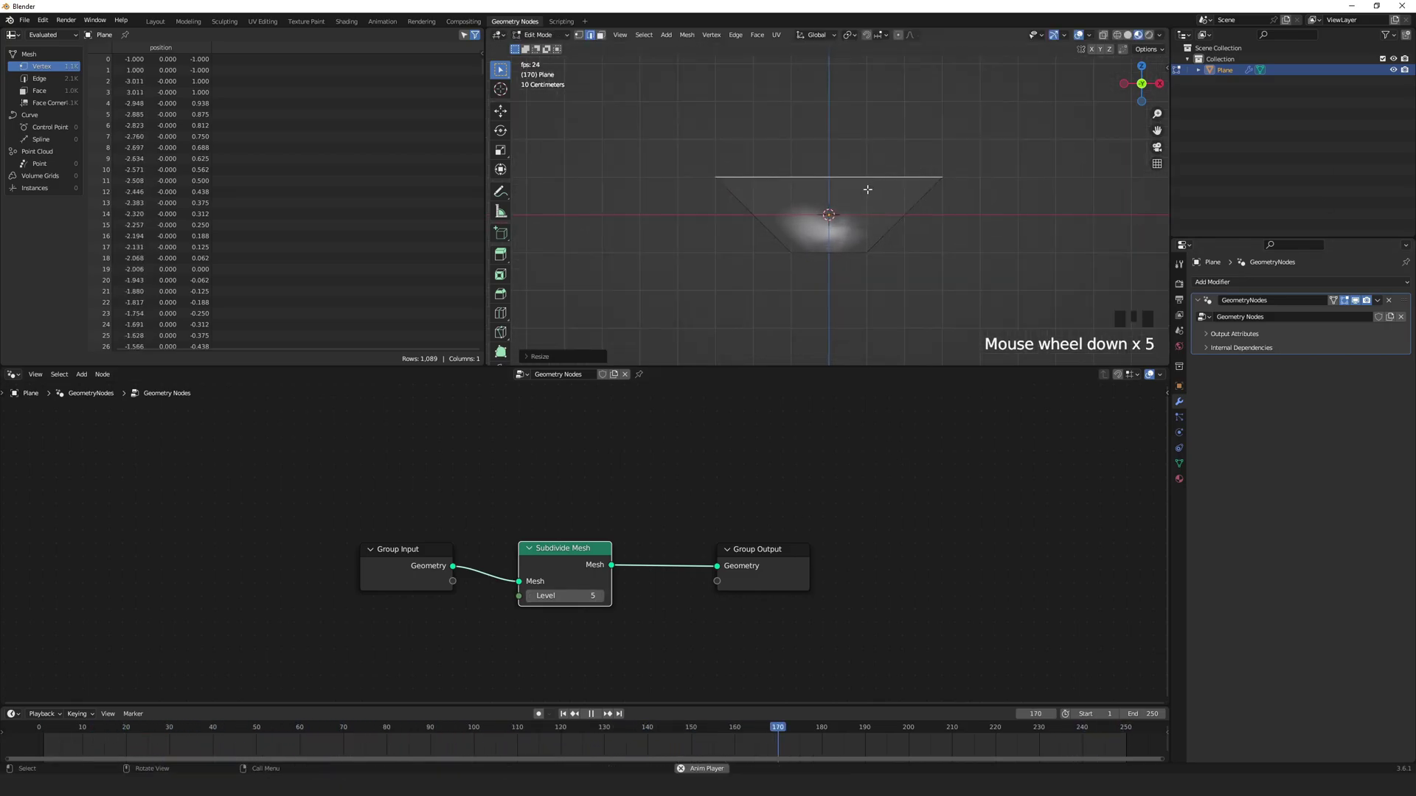
key(g)
key(z)
click(868, 95)
key(s)
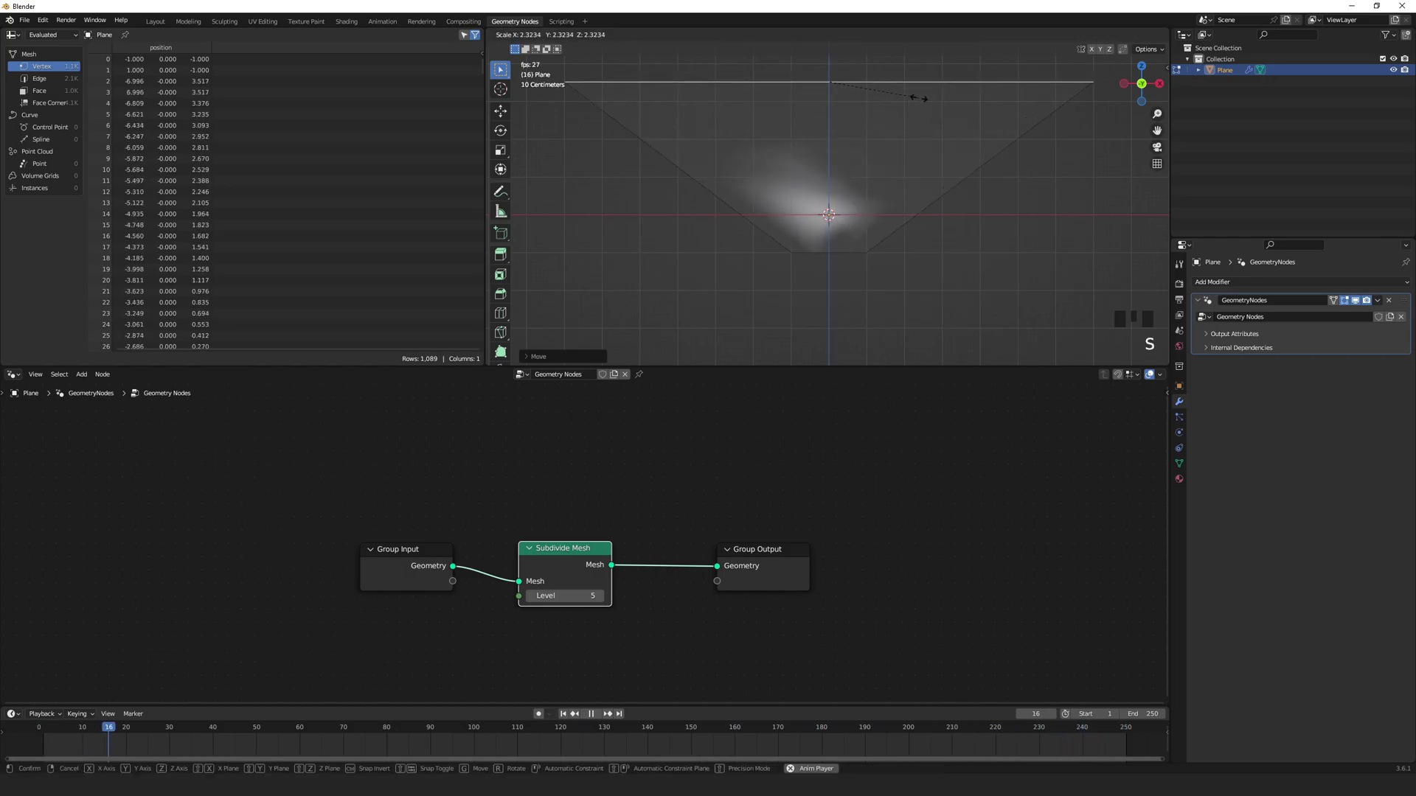
click(932, 96)
Select the plane's bottom edge and move it downward
click(856, 248)
key(g)
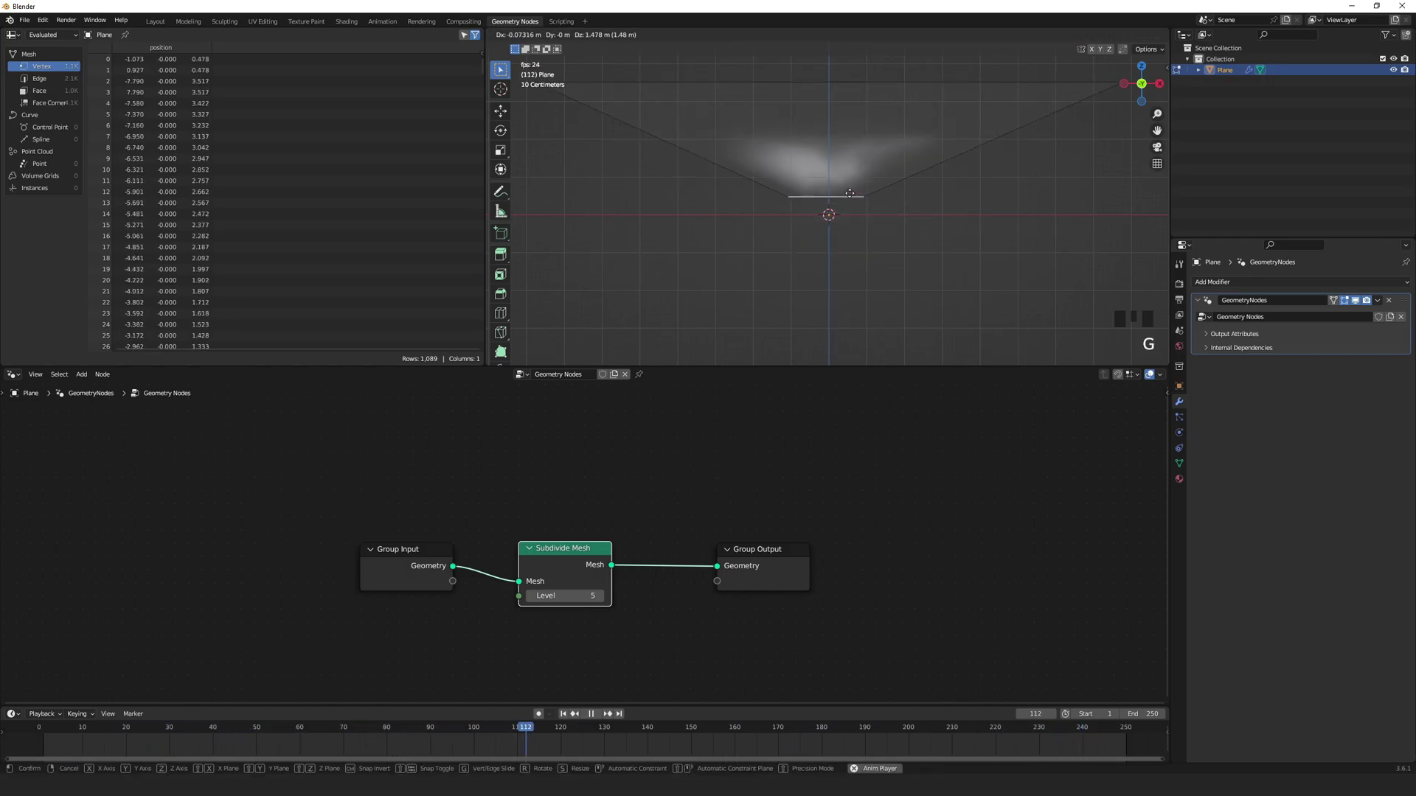
click(862, 327)
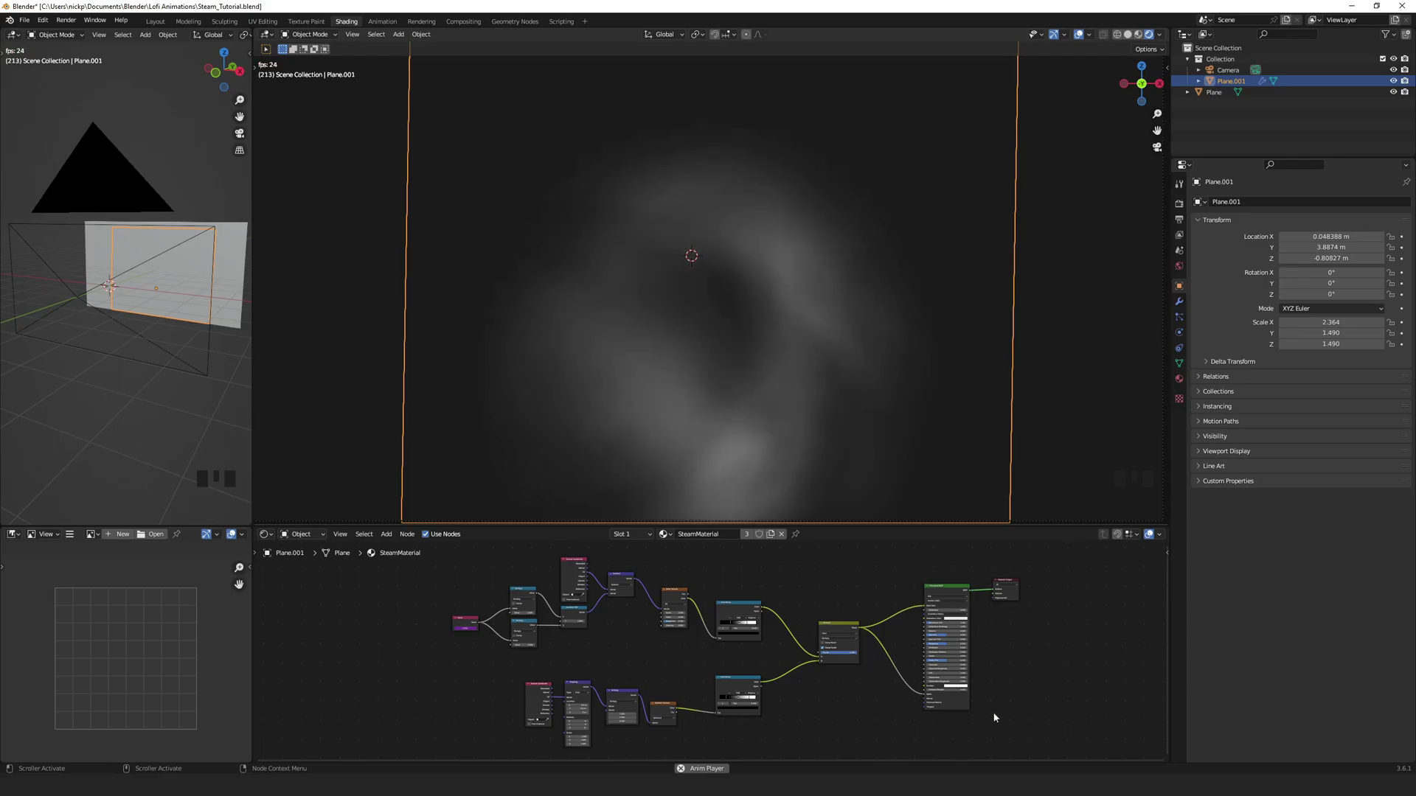
Try a saturated purple emission colour on the steam material's Principled BSDF
scroll(1033, 697, up, 10)
middle_drag(1037, 701, 617, 632)
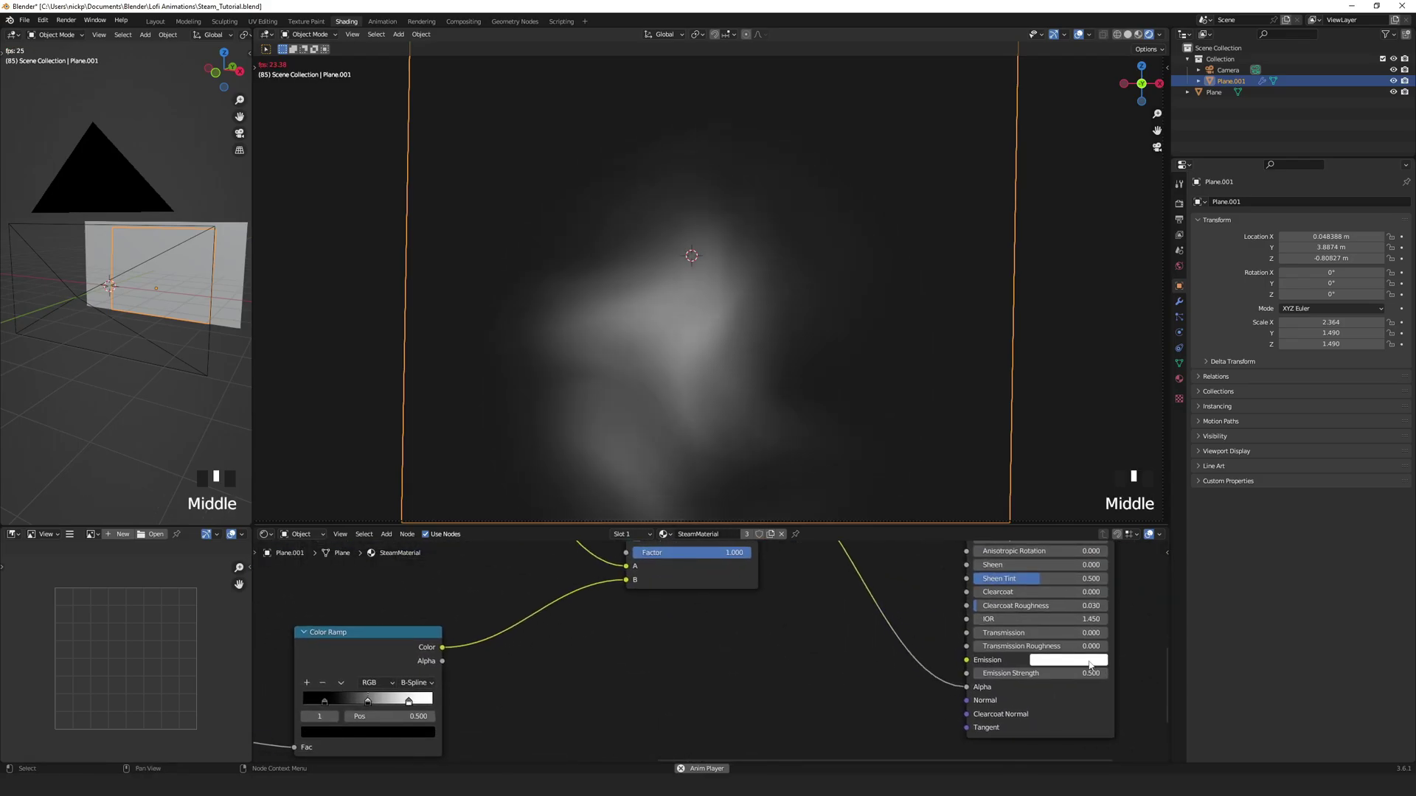
click(1073, 660)
drag(1090, 536, 1113, 514)
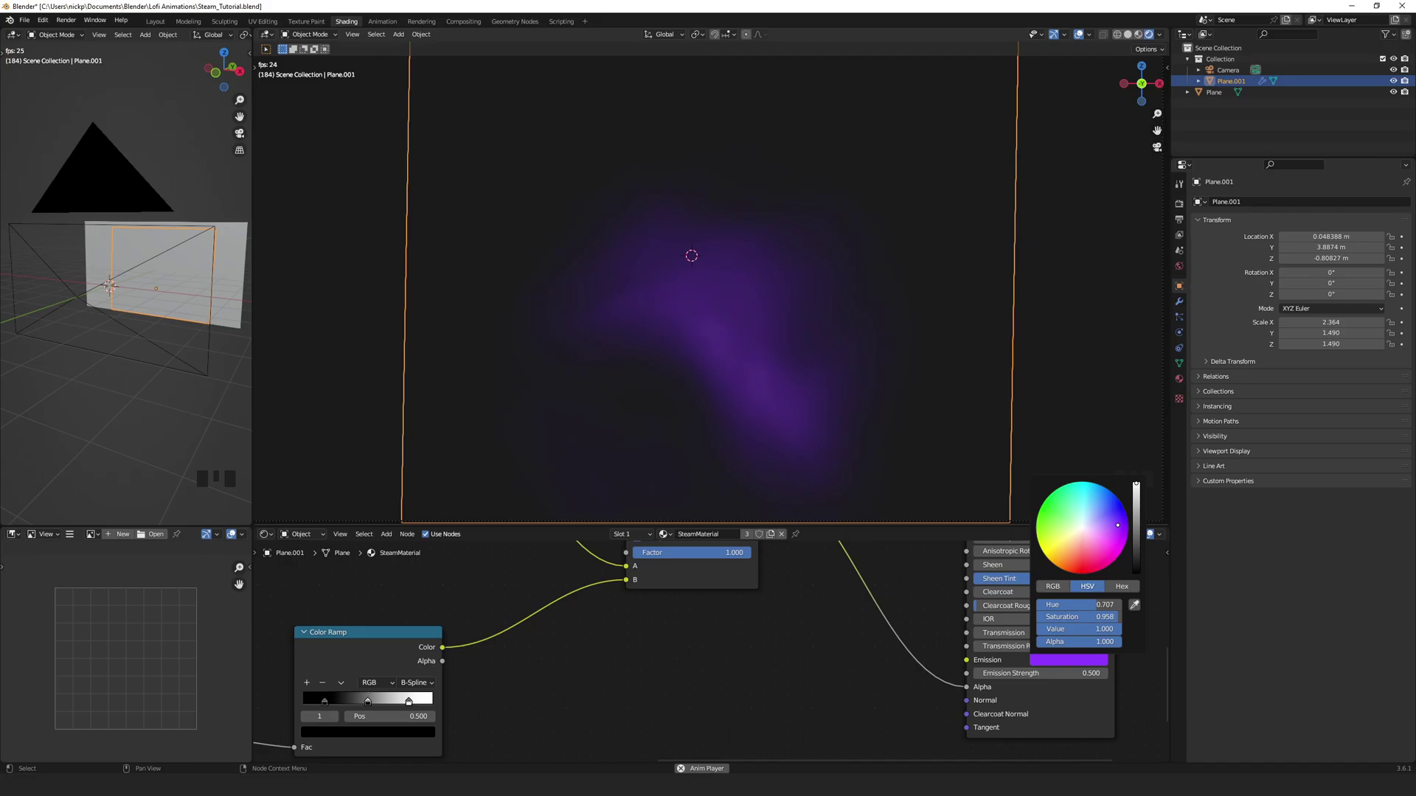
Return the emission colour to white by setting its saturation to 0
drag(1099, 565, 1082, 529)
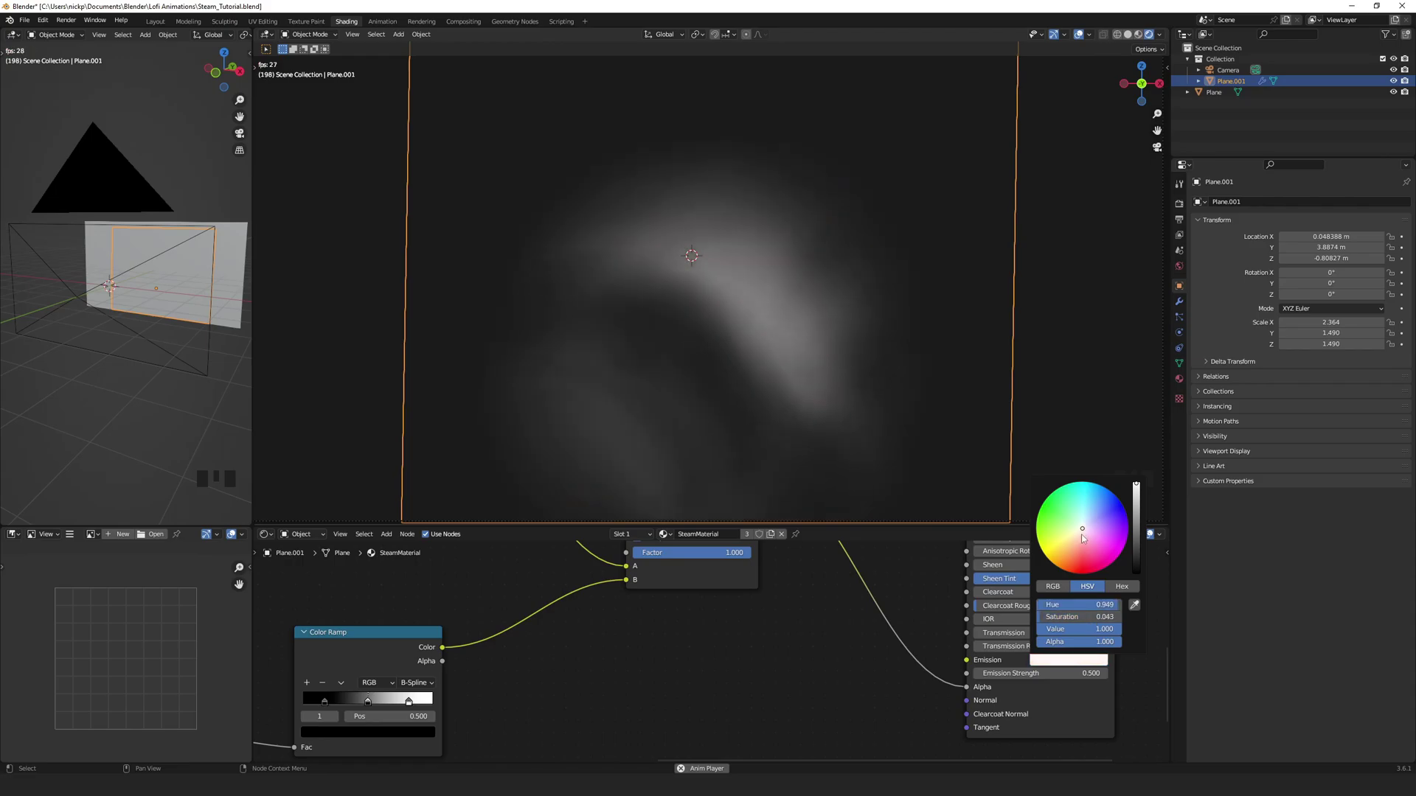
click(1083, 618)
text(0)
key(Return)
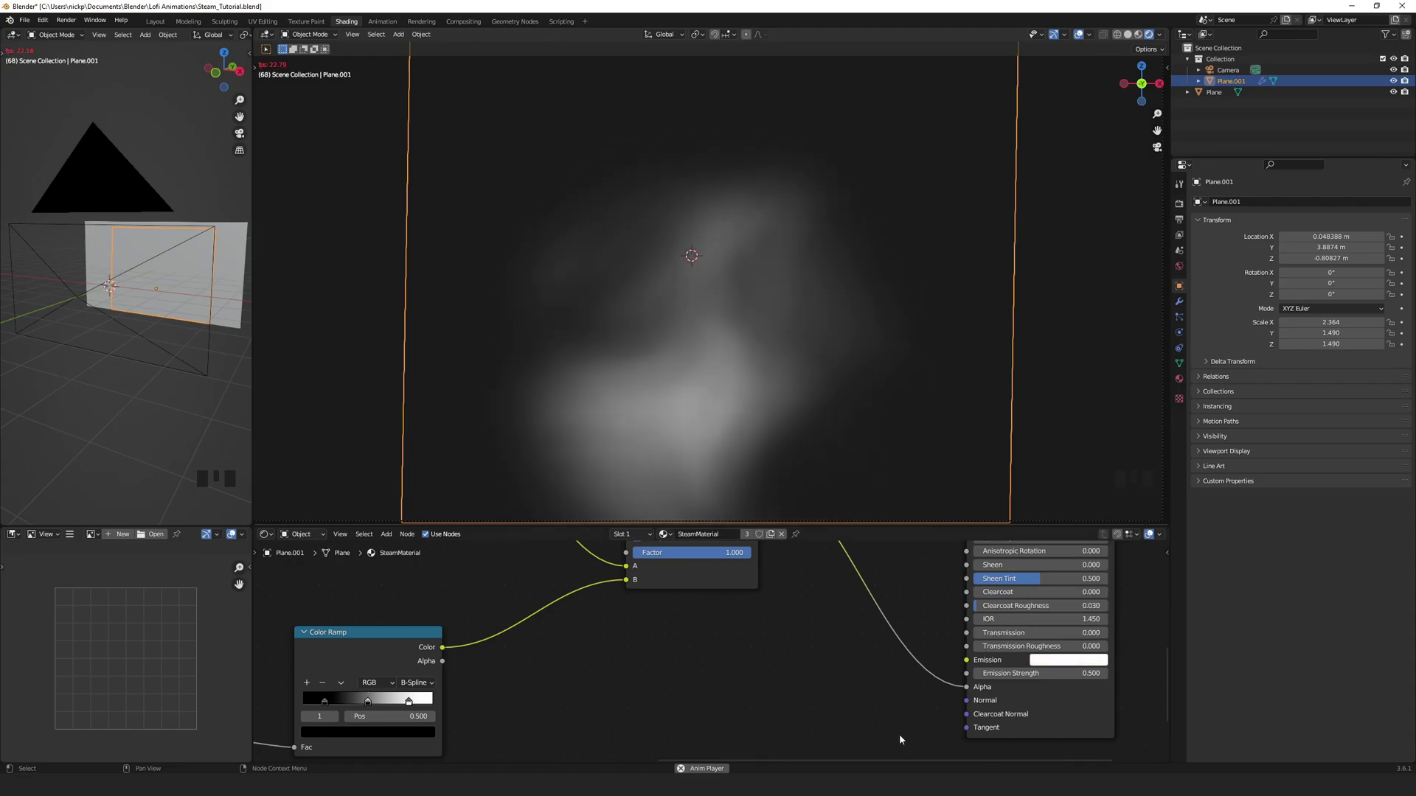